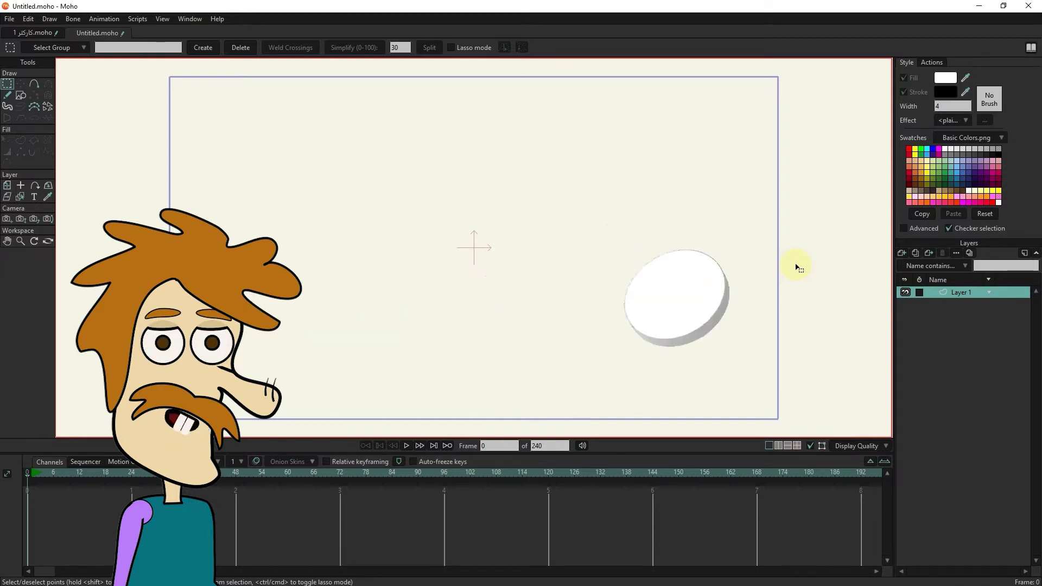
# - Import the model picture from the Desktop as a new image layer
pyautogui.click(902, 254)
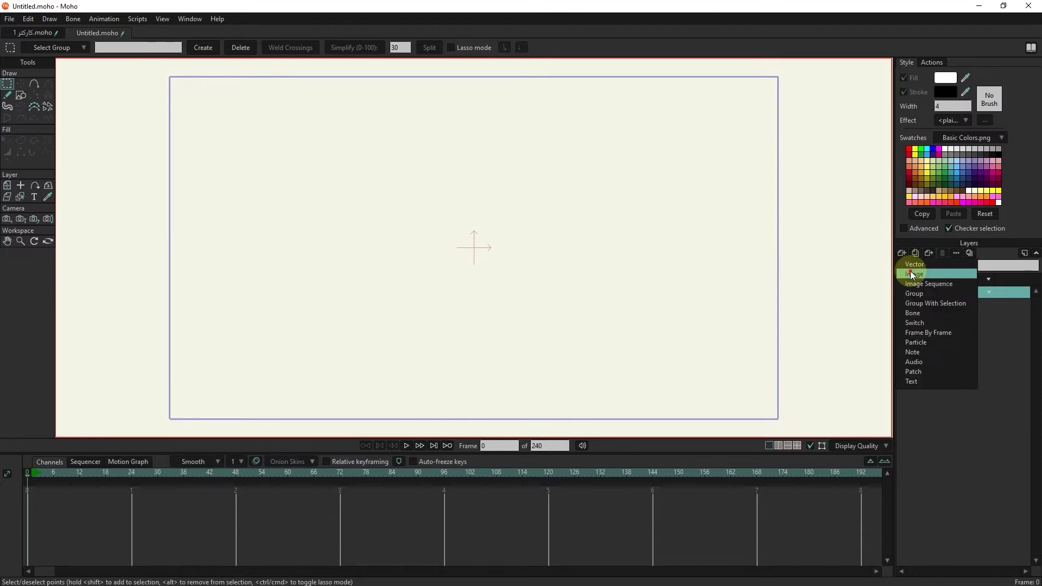
pyautogui.click(910, 273)
pyautogui.click(190, 184)
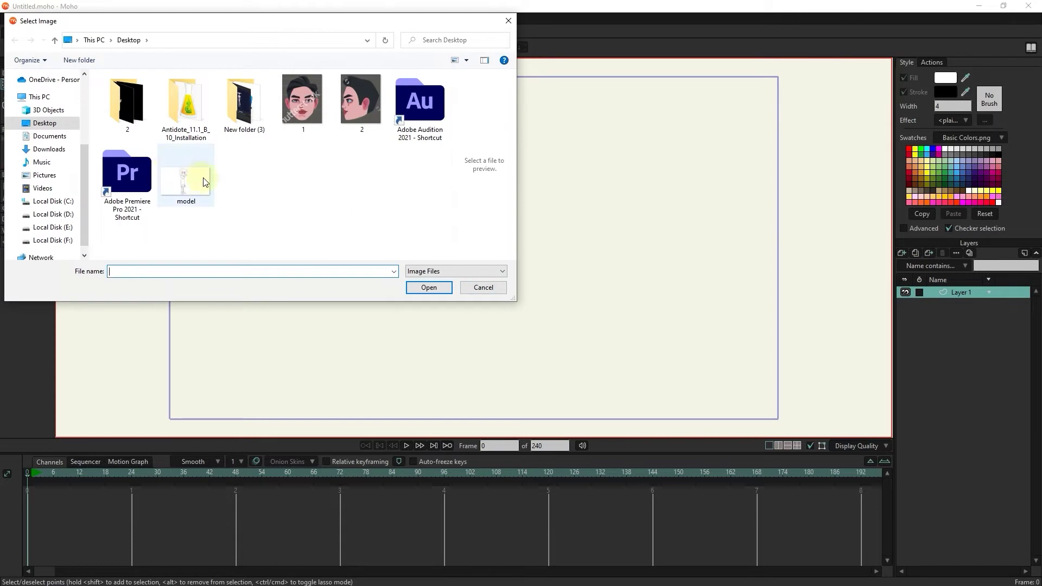
pyautogui.click(446, 293)
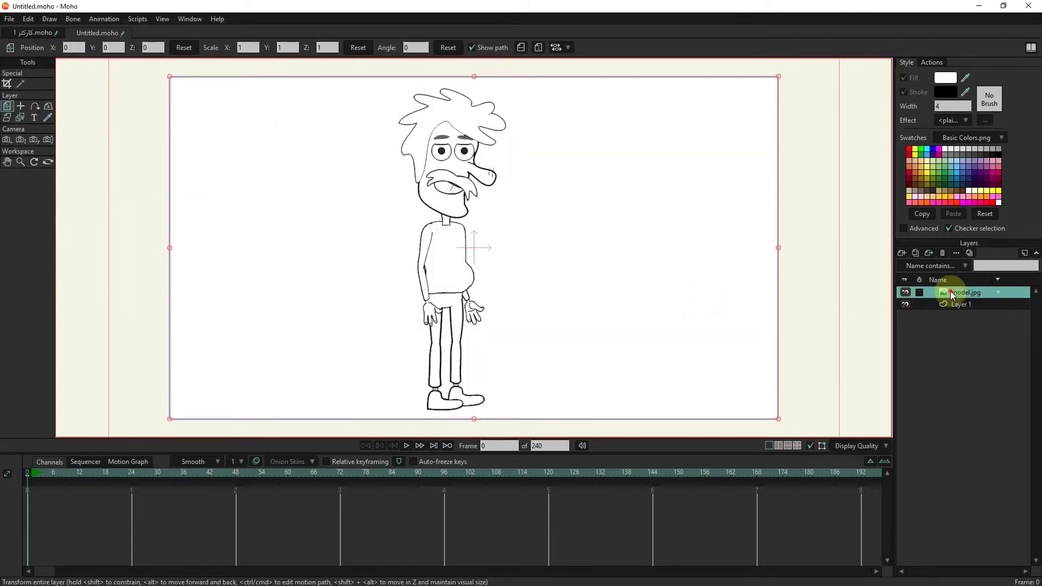
# - Reduce the opacity of the model.jpg layer to 50%
pyautogui.doubleClick(955, 293)
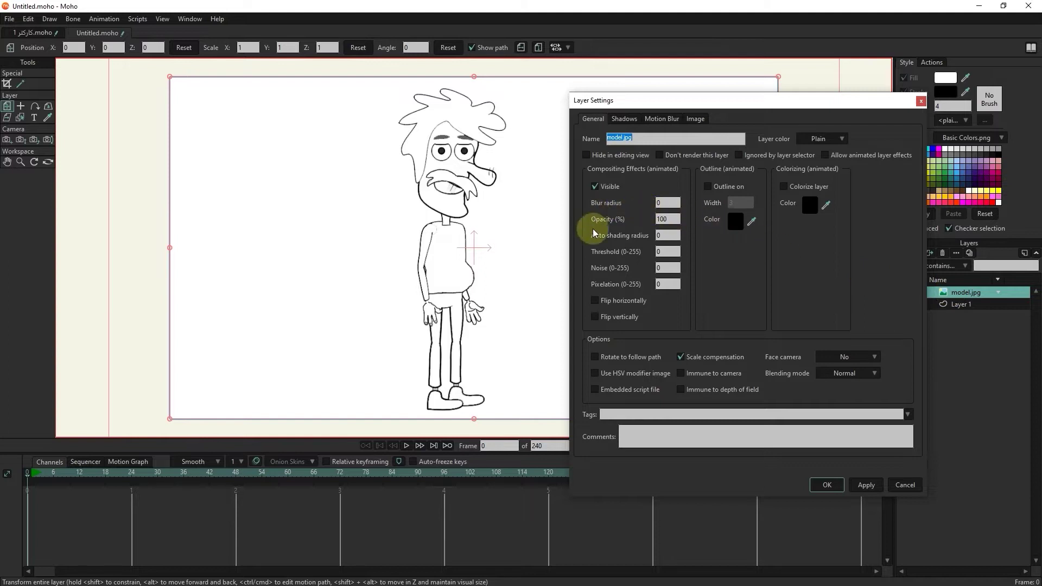
pyautogui.click(666, 219)
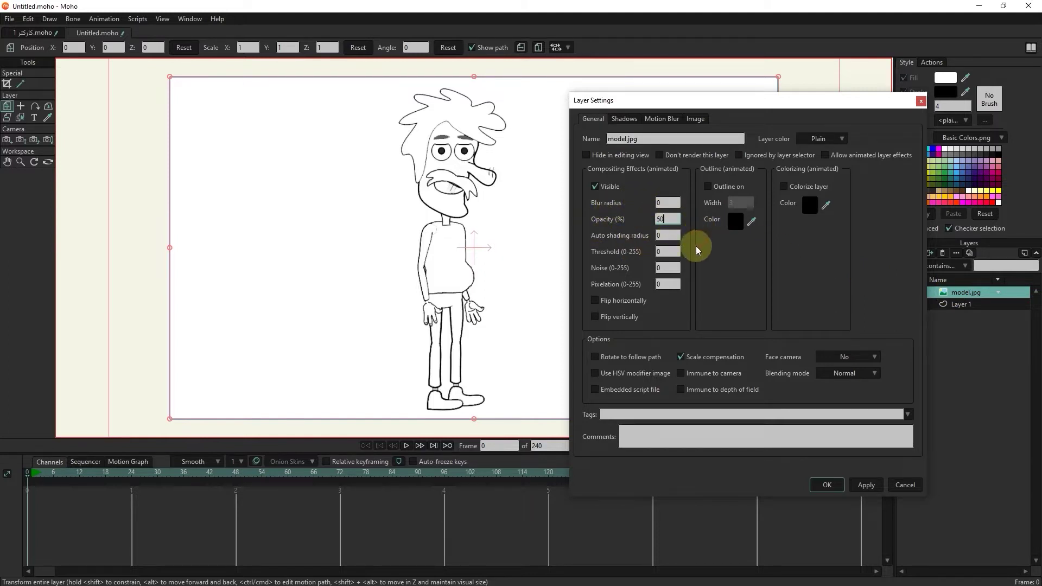
pyautogui.click(865, 485)
pyautogui.click(827, 485)
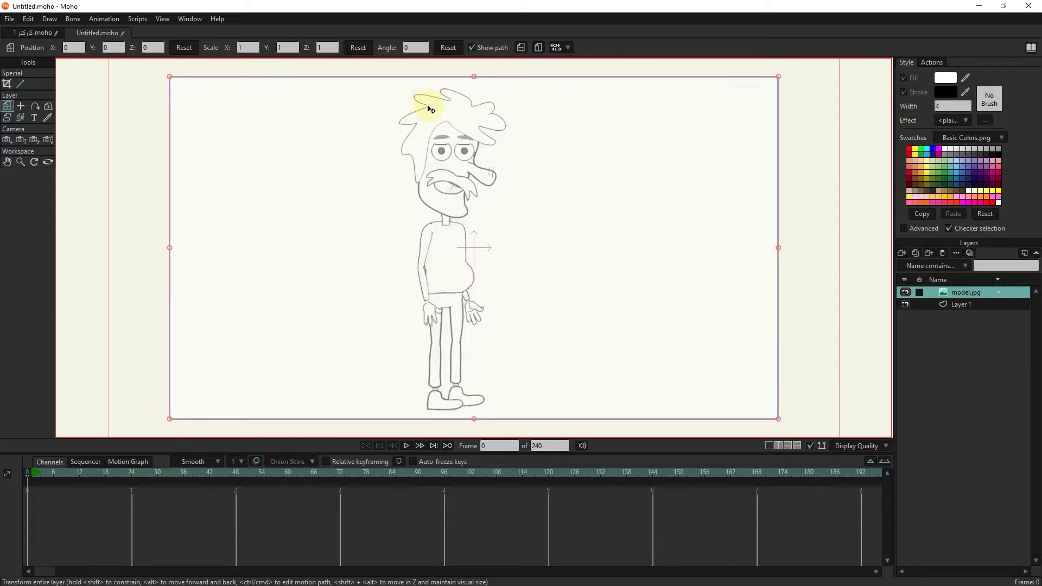
# - Add a new vector layer above the model picture and name it HEAD
pyautogui.scroll(3, 428, 117)
pyautogui.scroll(1, 423, 179)
pyautogui.scroll(2, 437, 293)
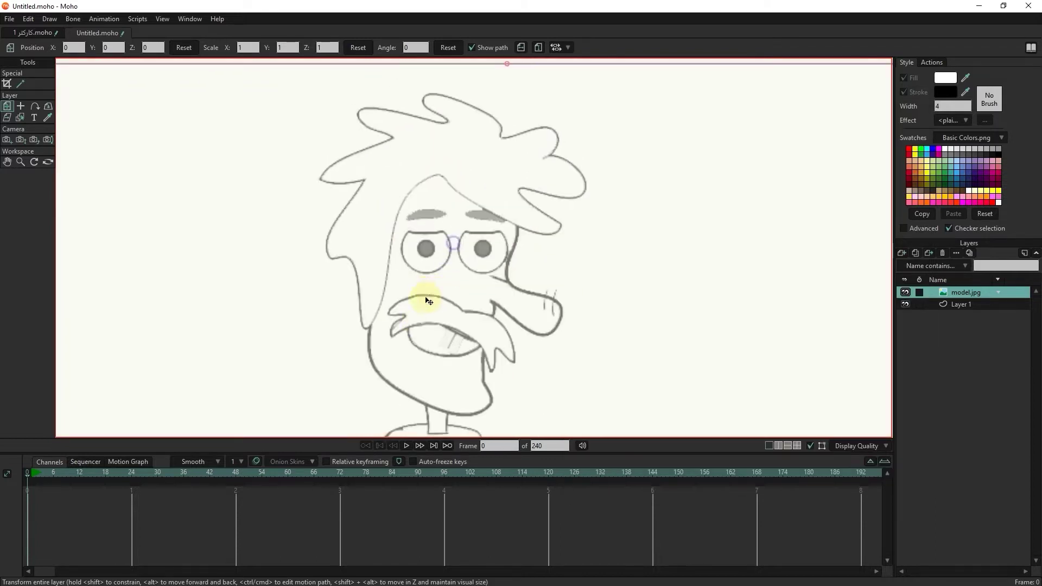
pyautogui.moveTo(436, 286); pyautogui.dragTo(439, 285)
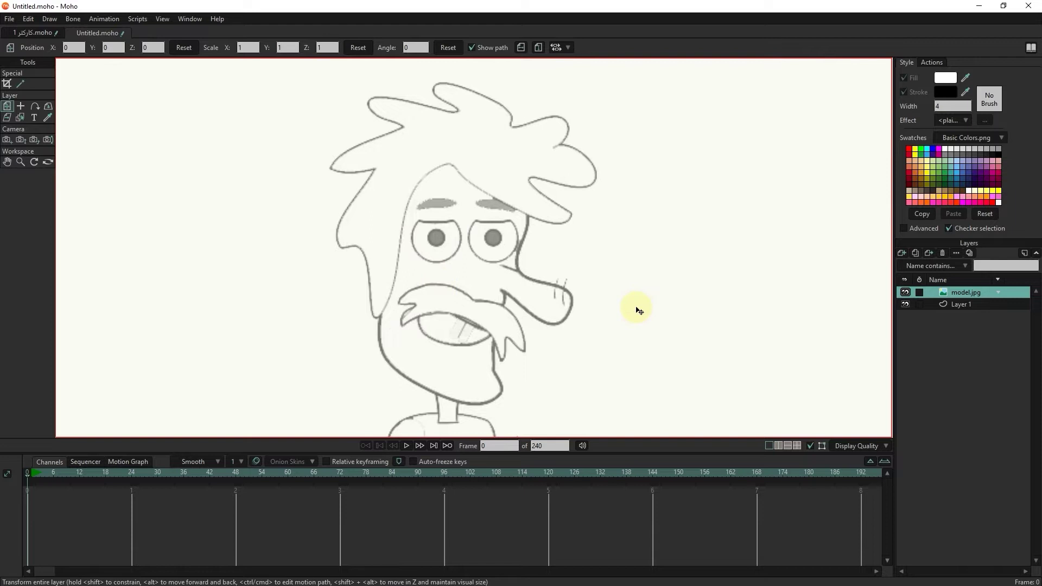
pyautogui.click(901, 252)
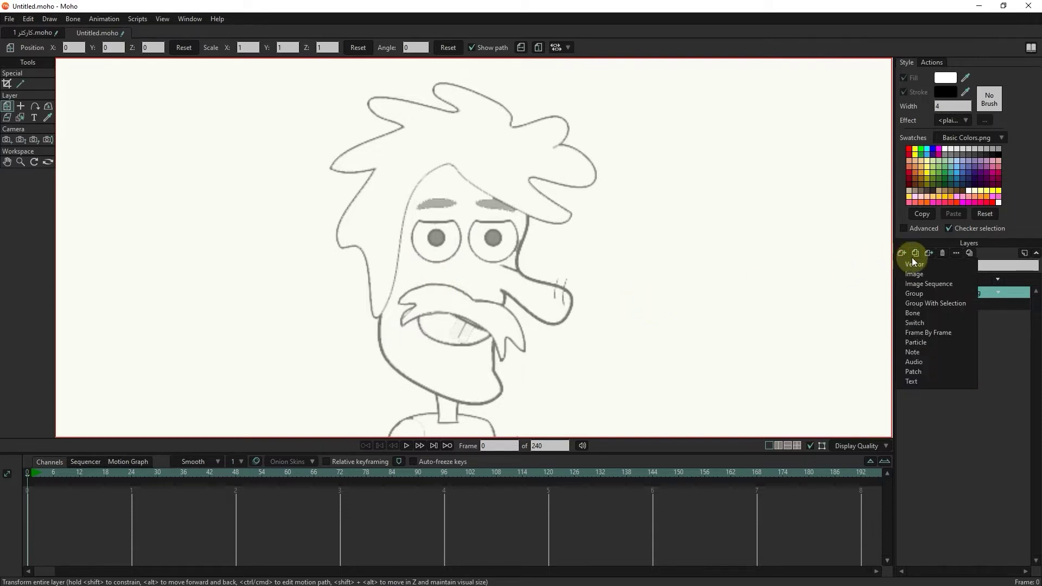
pyautogui.click(913, 266)
pyautogui.doubleClick(961, 292)
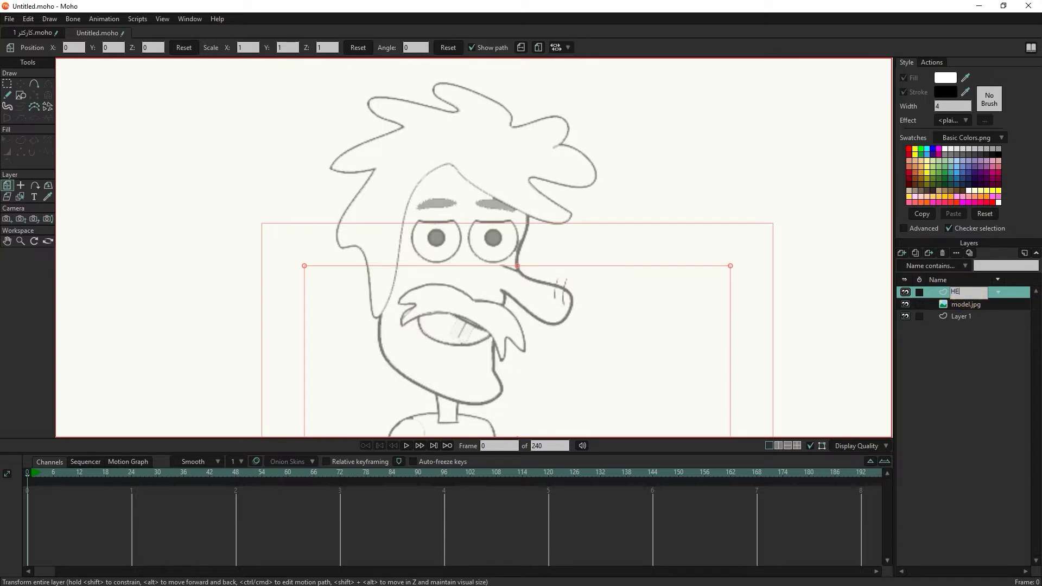
pyautogui.click(945, 296)
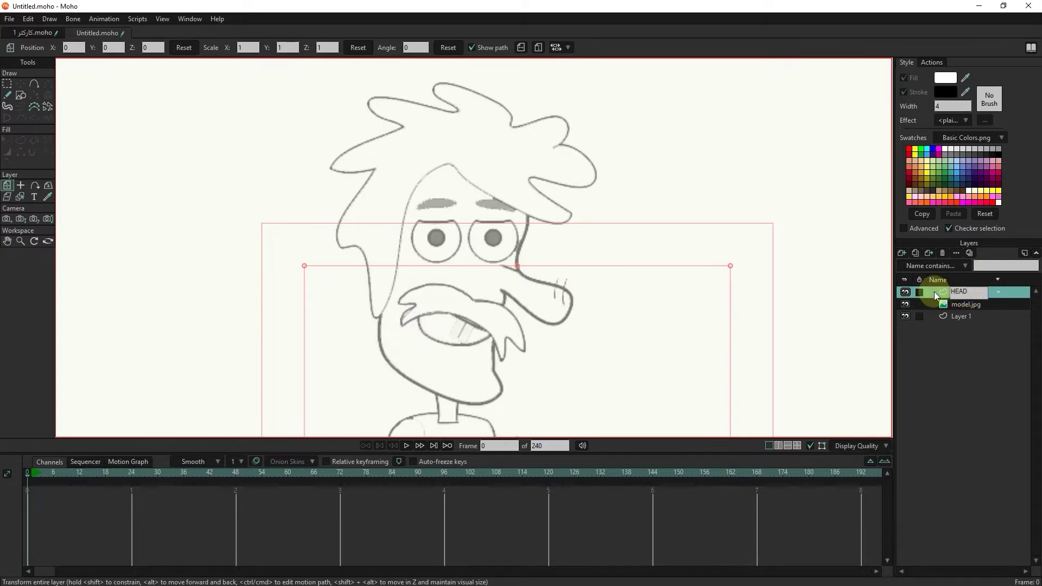
# - Draw a tall, narrow oval over the face on the HEAD layer, without fill and with a stroke width of 3
pyautogui.click(22, 97)
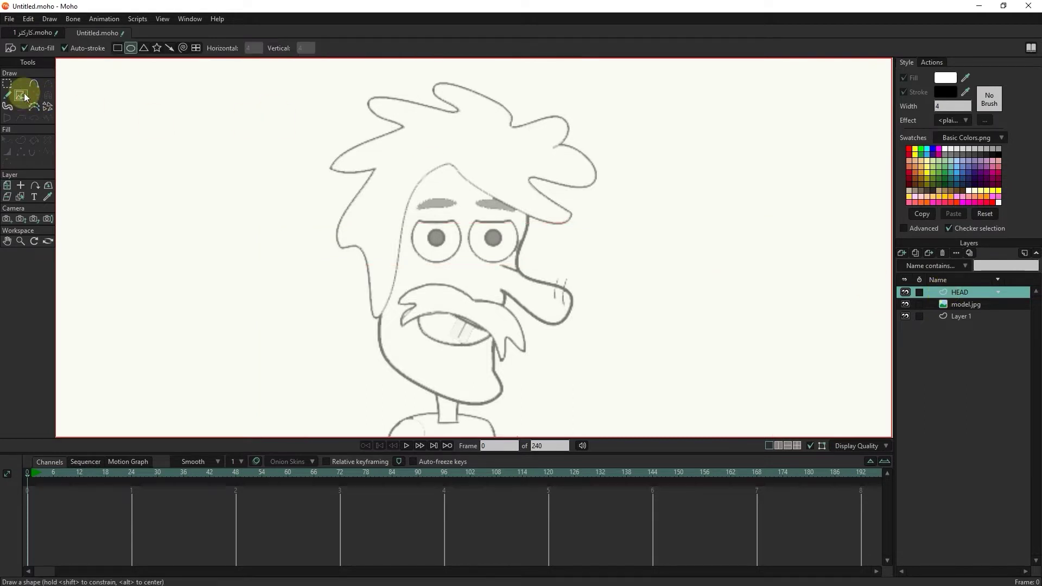
pyautogui.moveTo(449, 167)
pyautogui.mouseDown()
pyautogui.moveTo(431, 319)
pyautogui.moveTo(505, 400)
pyautogui.mouseUp()
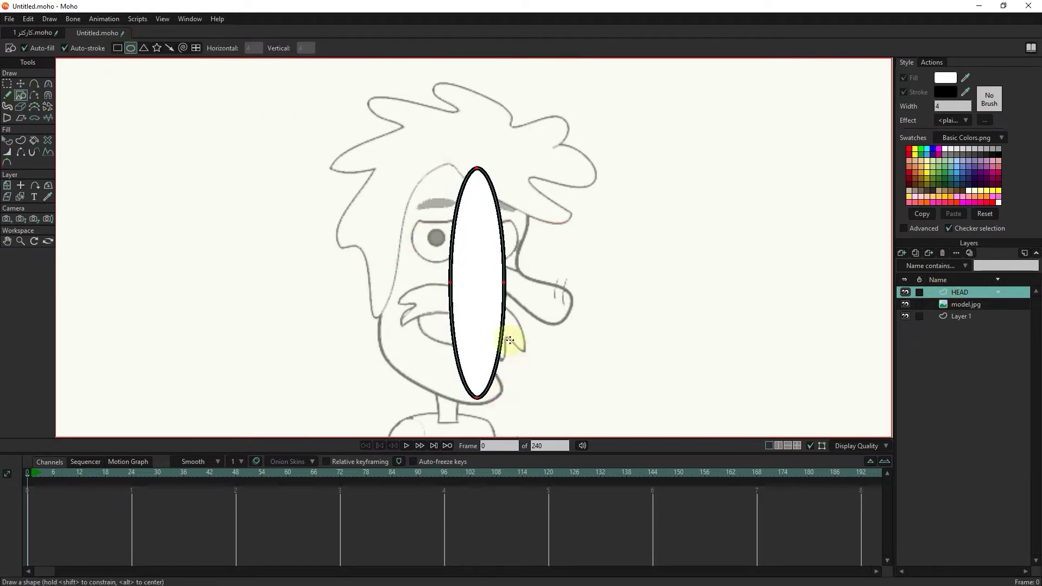
pyautogui.press('q')
pyautogui.click(477, 227)
pyautogui.click(916, 79)
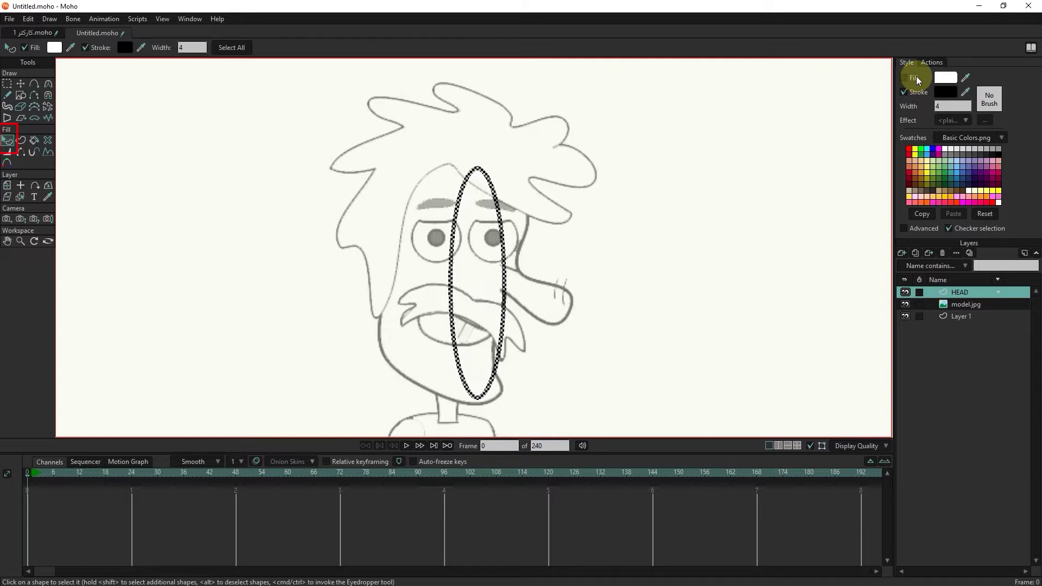
pyautogui.scroll(-1, 945, 106)
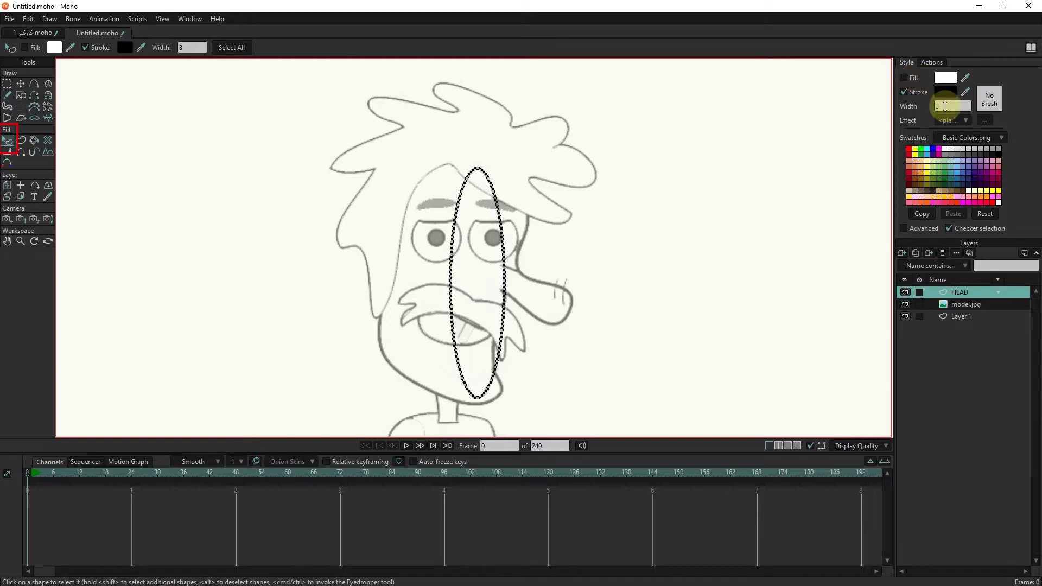
# - Move the oval's left, bottom and top points outward to the back of the head, the chin and the crown
pyautogui.press('t')
pyautogui.moveTo(449, 284); pyautogui.dragTo(381, 279)
pyautogui.moveTo(479, 397); pyautogui.dragTo(485, 402)
pyautogui.moveTo(475, 168); pyautogui.dragTo(476, 157)
# - Add points to the head outline beside the right eye, at the lower-left jaw and near the right of the chin
pyautogui.click(34, 83)
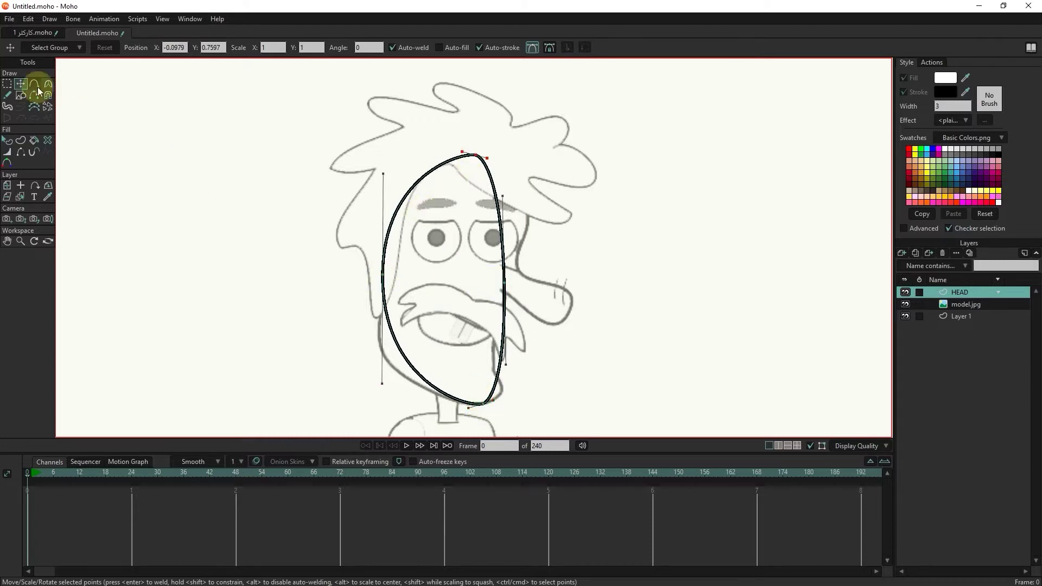
pyautogui.click(500, 239)
pyautogui.click(406, 362)
pyautogui.click(402, 354)
pyautogui.click(494, 378)
pyautogui.click(21, 84)
pyautogui.click(32, 84)
pyautogui.press('t')
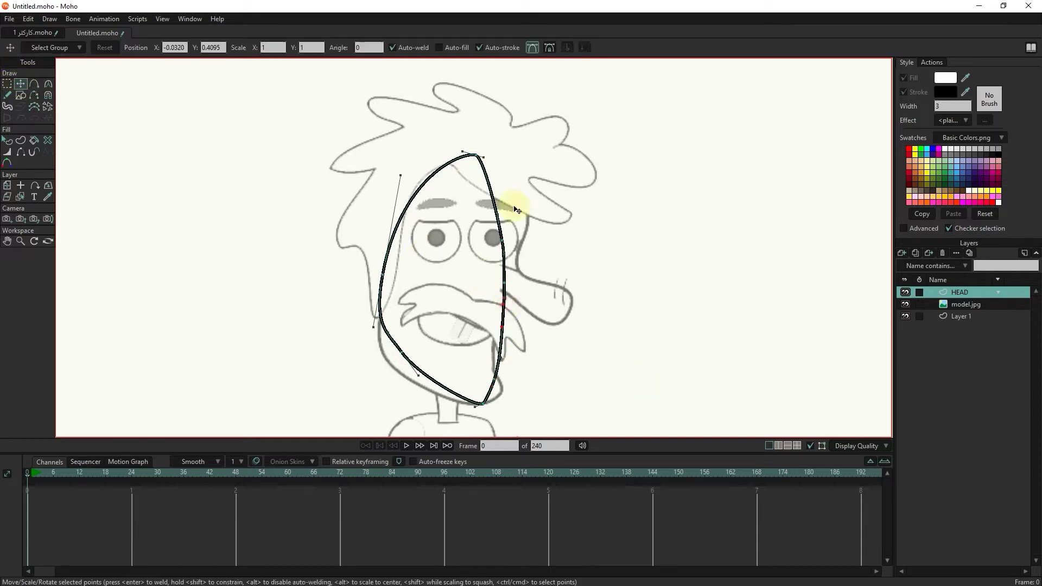
# - Pull the head outline's right-side points out to the brow and the tip of the nose
pyautogui.moveTo(500, 238); pyautogui.dragTo(530, 216)
pyautogui.moveTo(504, 283); pyautogui.dragTo(571, 317)
pyautogui.hotkey('ctrl', 'z')
pyautogui.moveTo(518, 266); pyautogui.dragTo(565, 313)
# - Add a point at the nose bridge and adjust the points and curve handles to follow the sketched nose
pyautogui.click(34, 84)
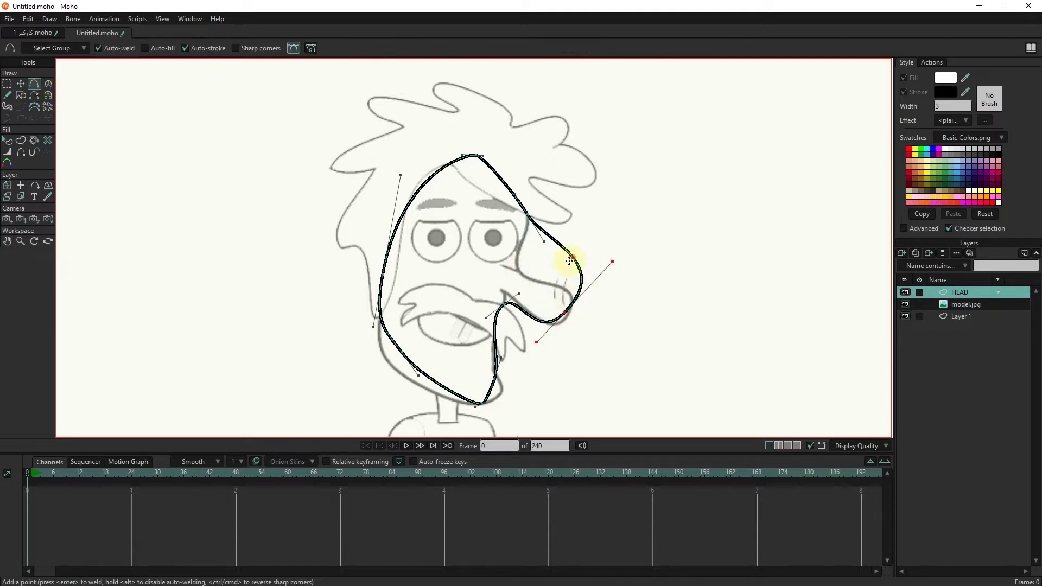
pyautogui.click(566, 253)
pyautogui.press('t')
pyautogui.moveTo(567, 254); pyautogui.dragTo(524, 271)
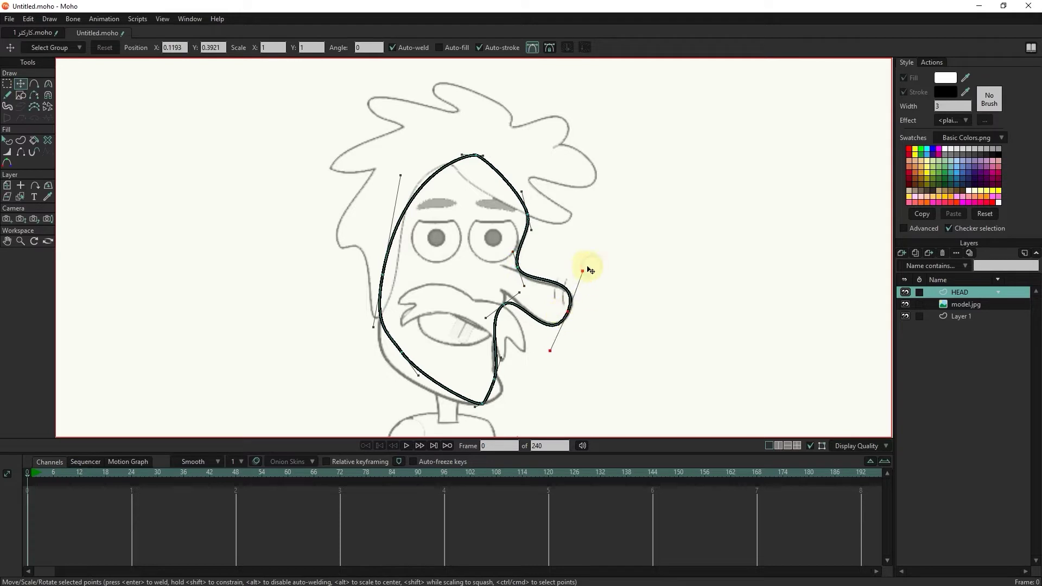
pyautogui.moveTo(505, 304)
pyautogui.mouseDown()
pyautogui.moveTo(517, 279)
pyautogui.moveTo(503, 292)
pyautogui.mouseUp()
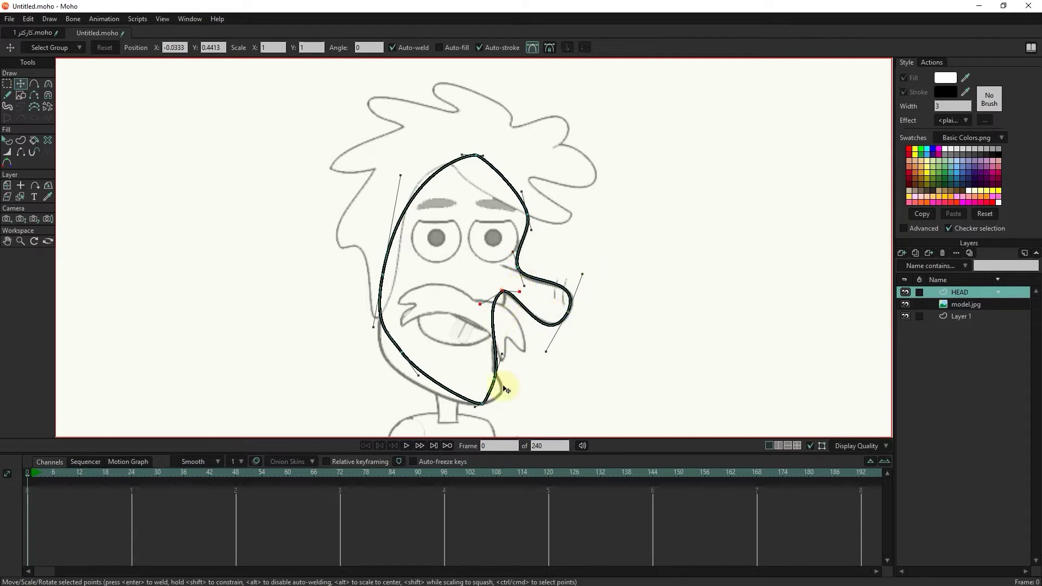
pyautogui.moveTo(545, 354); pyautogui.dragTo(548, 338)
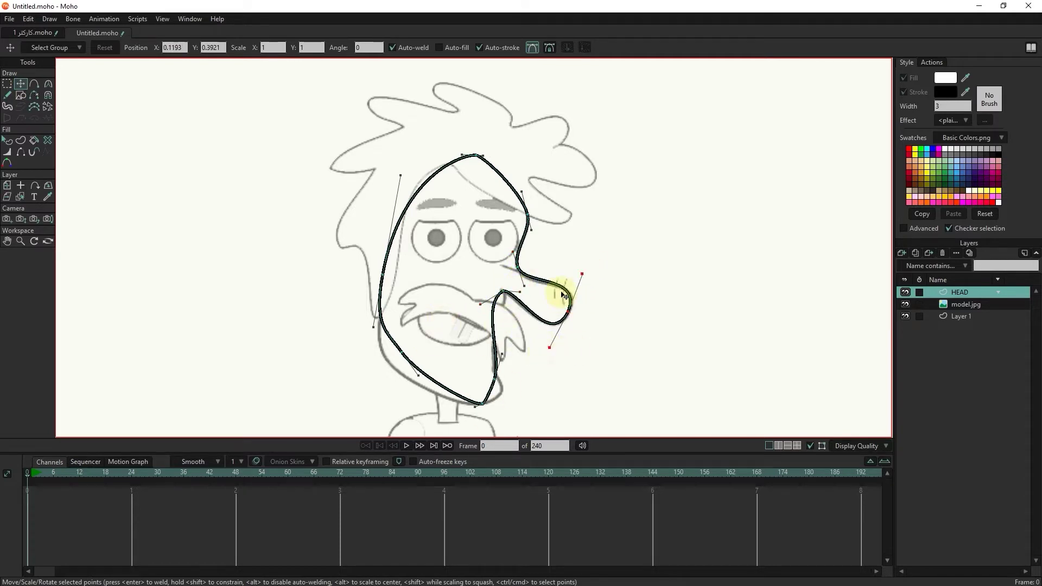
pyautogui.moveTo(479, 307); pyautogui.dragTo(504, 311)
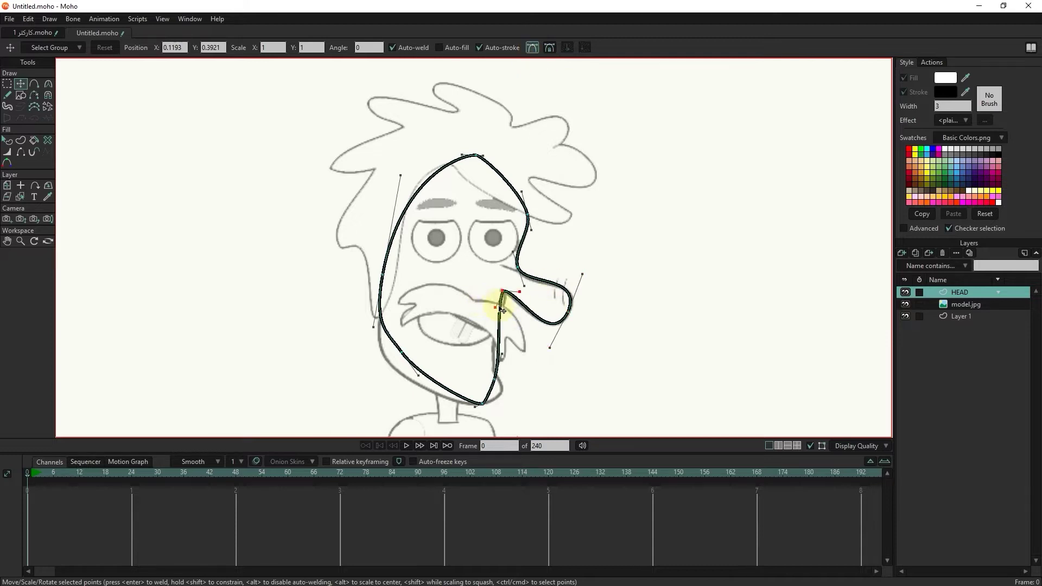
# - Round the chin and lower-left jaw, and shift the back of the head to match the sketch
pyautogui.moveTo(497, 380); pyautogui.dragTo(515, 397)
pyautogui.moveTo(404, 356); pyautogui.dragTo(369, 336)
pyautogui.moveTo(382, 275); pyautogui.dragTo(389, 276)
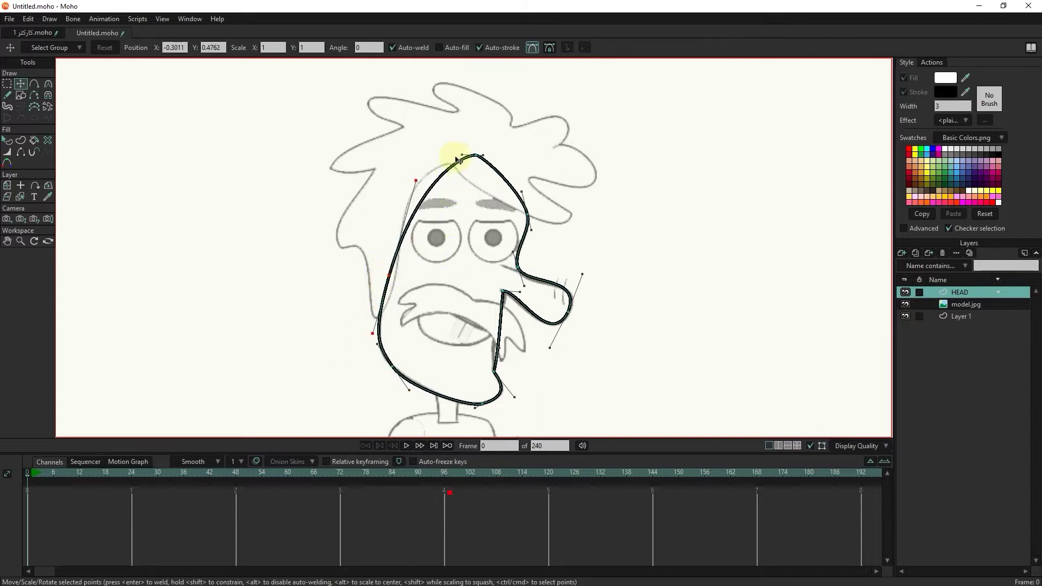
# - Round the crown, add a point at the back of the head, and refine the curves there and beside the mouth
pyautogui.moveTo(462, 155); pyautogui.dragTo(385, 143)
pyautogui.click(35, 84)
pyautogui.click(389, 226)
pyautogui.click(20, 84)
pyautogui.moveTo(392, 226); pyautogui.dragTo(385, 230)
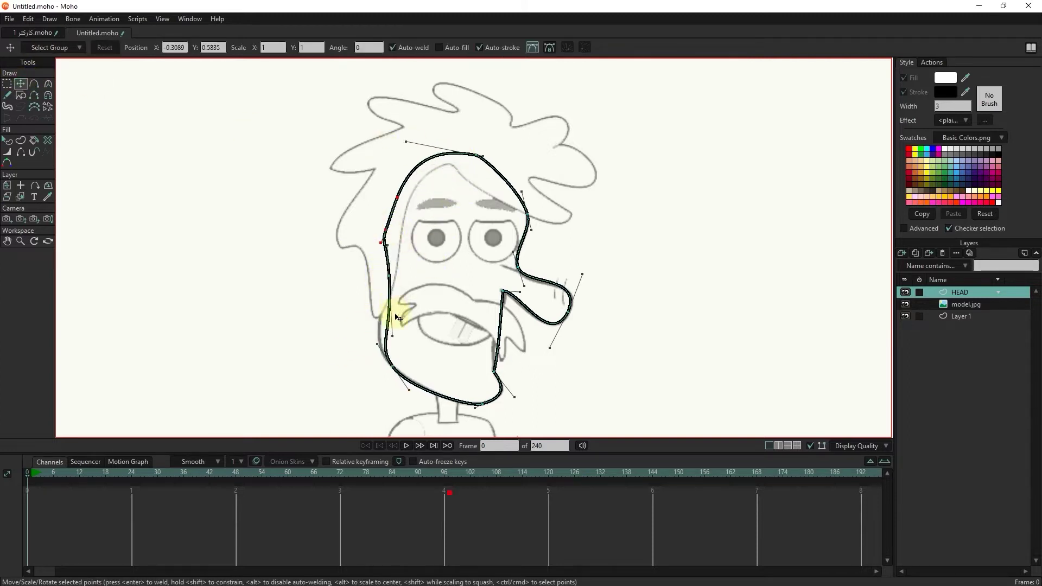
pyautogui.moveTo(406, 299); pyautogui.dragTo(386, 330)
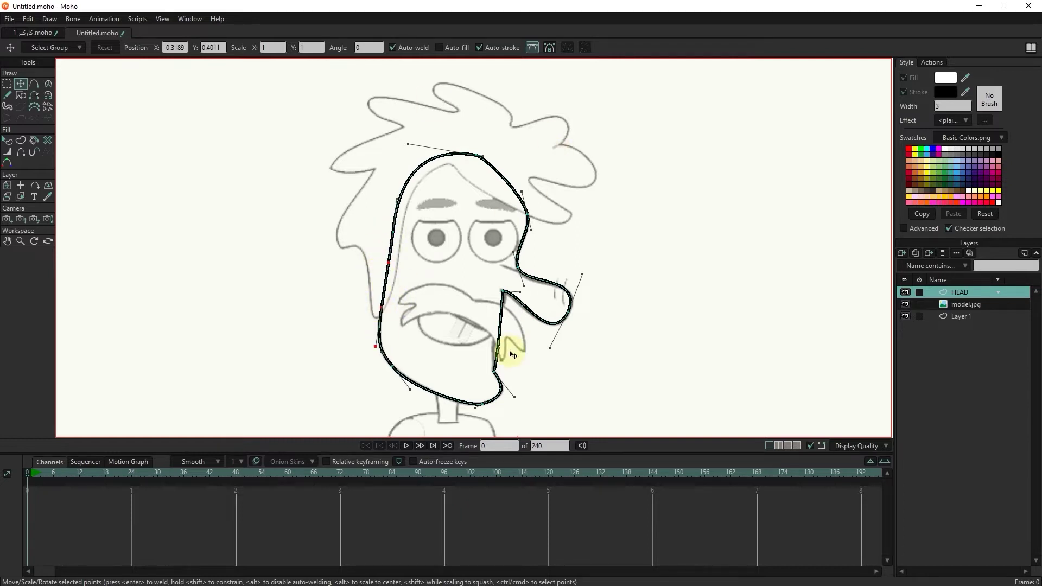
pyautogui.click(497, 348)
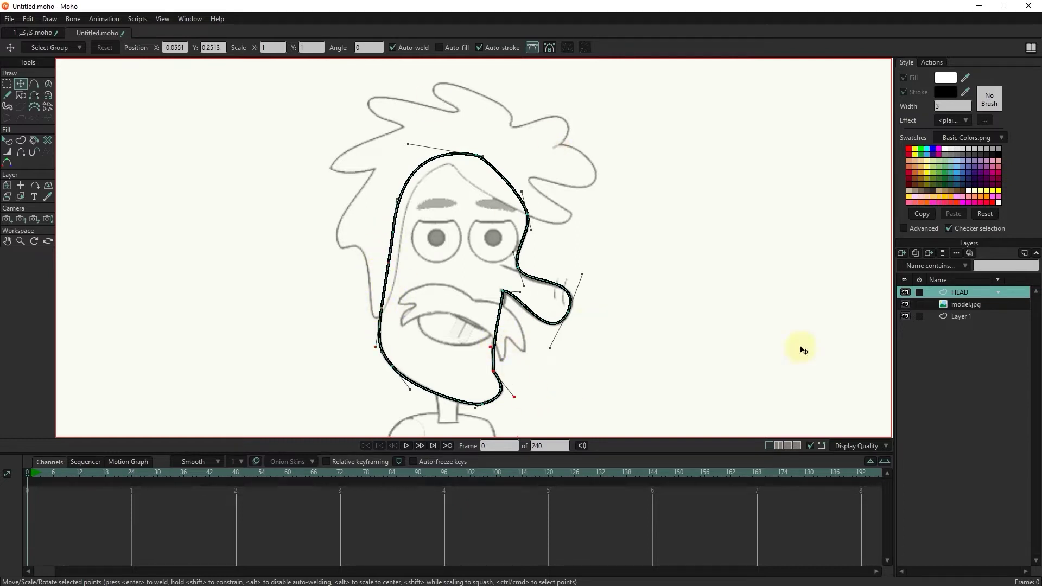
# - Add a new vector layer above HEAD and name it HAIR
pyautogui.click(902, 253)
pyautogui.click(920, 261)
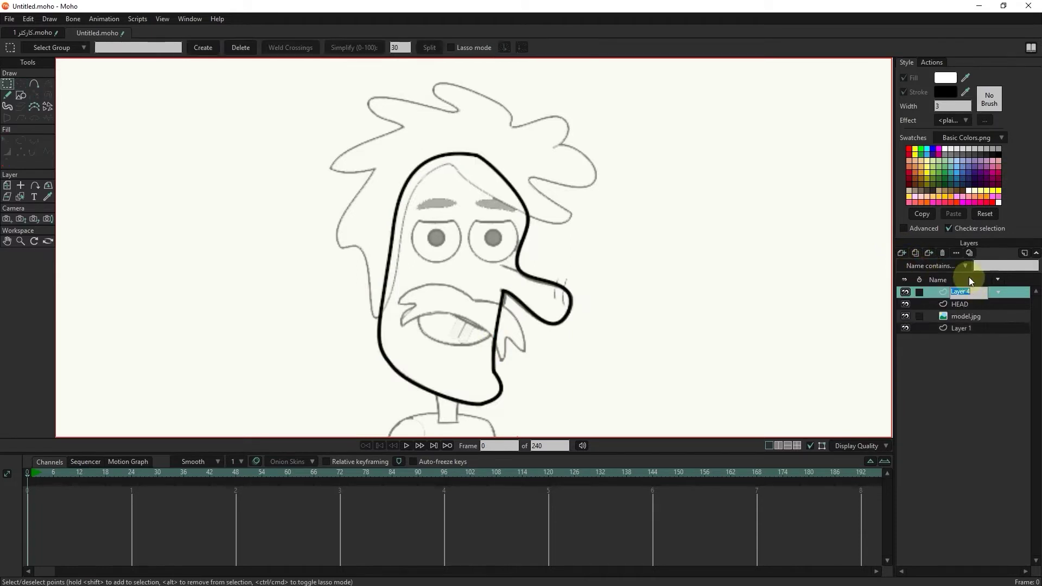
pyautogui.write('HAIR')
pyautogui.press('Return')
# - Trace the complete hair outline from the sketch as one closed freehand shape
pyautogui.click(7, 95)
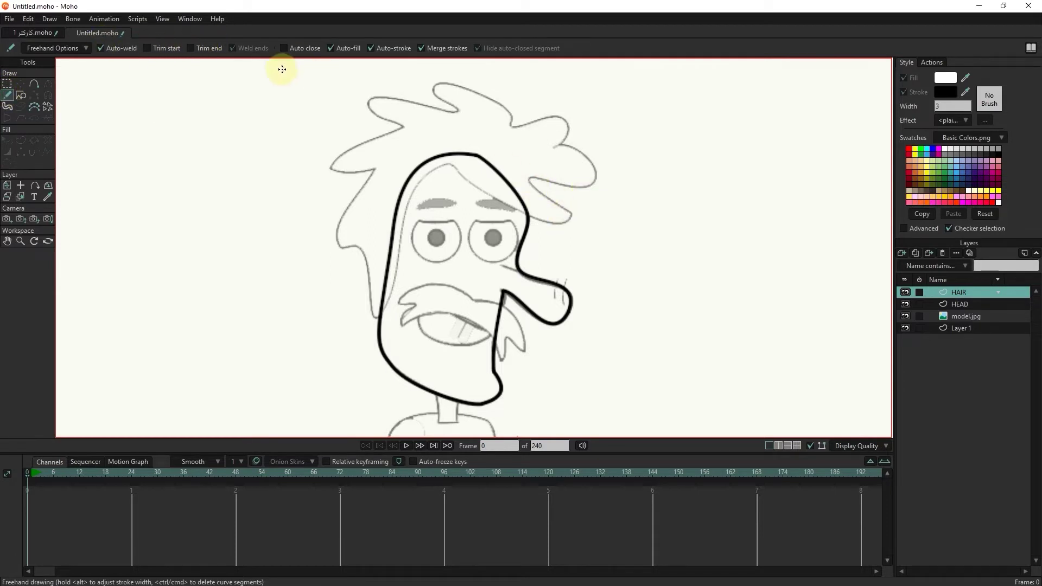
pyautogui.moveTo(549, 222)
pyautogui.mouseDown()
pyautogui.moveTo(507, 214)
pyautogui.moveTo(454, 170)
pyautogui.moveTo(421, 179)
pyautogui.moveTo(373, 310)
pyautogui.moveTo(361, 256)
pyautogui.mouseUp()
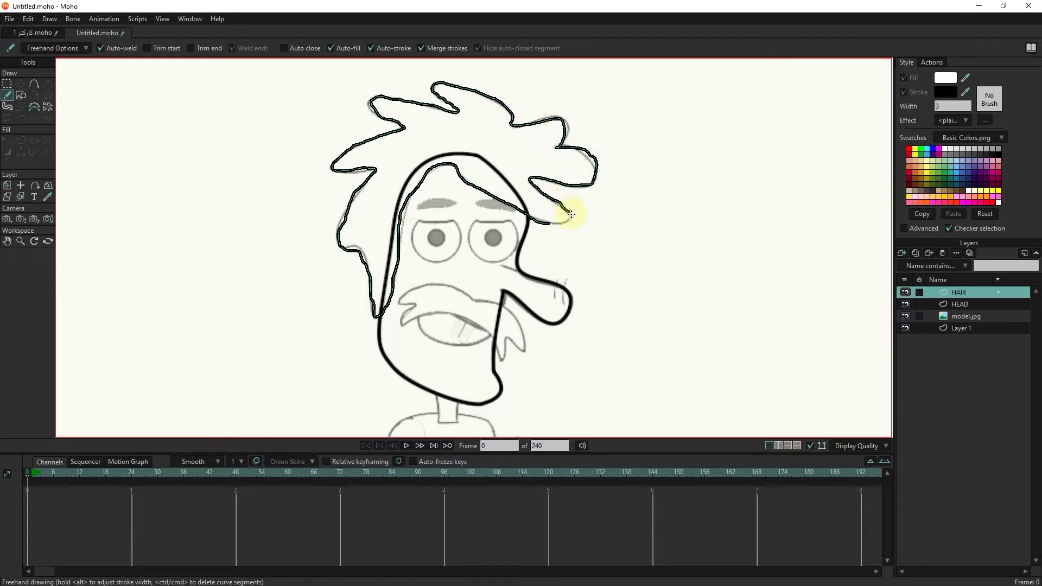
pyautogui.moveTo(551, 224); pyautogui.dragTo(554, 223)
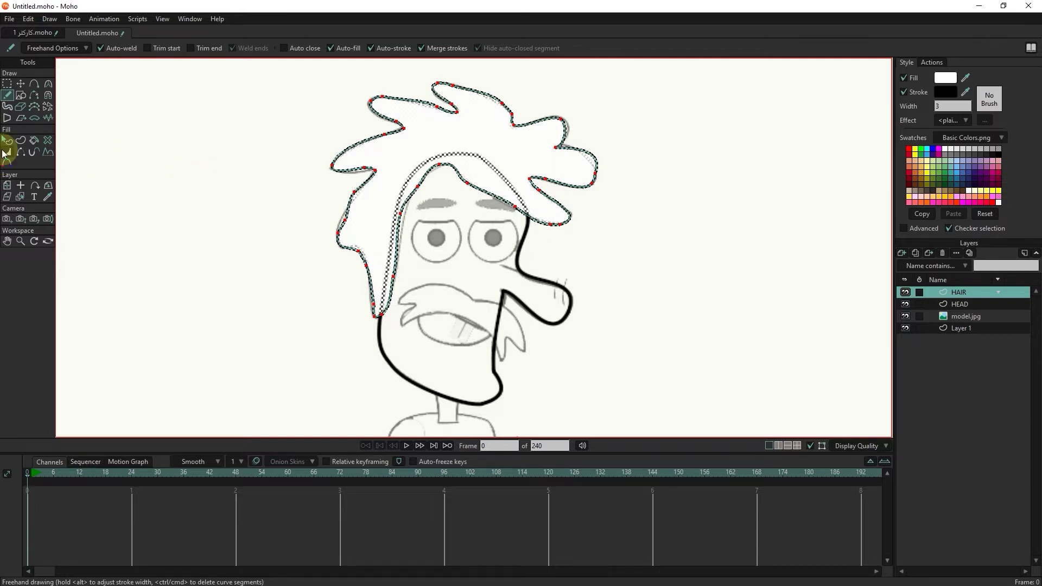
# - Fill the hair shape with orange
pyautogui.click(7, 140)
pyautogui.click(948, 77)
pyautogui.moveTo(755, 240); pyautogui.dragTo(832, 235)
pyautogui.click(845, 365)
pyautogui.click(869, 389)
pyautogui.click(650, 256)
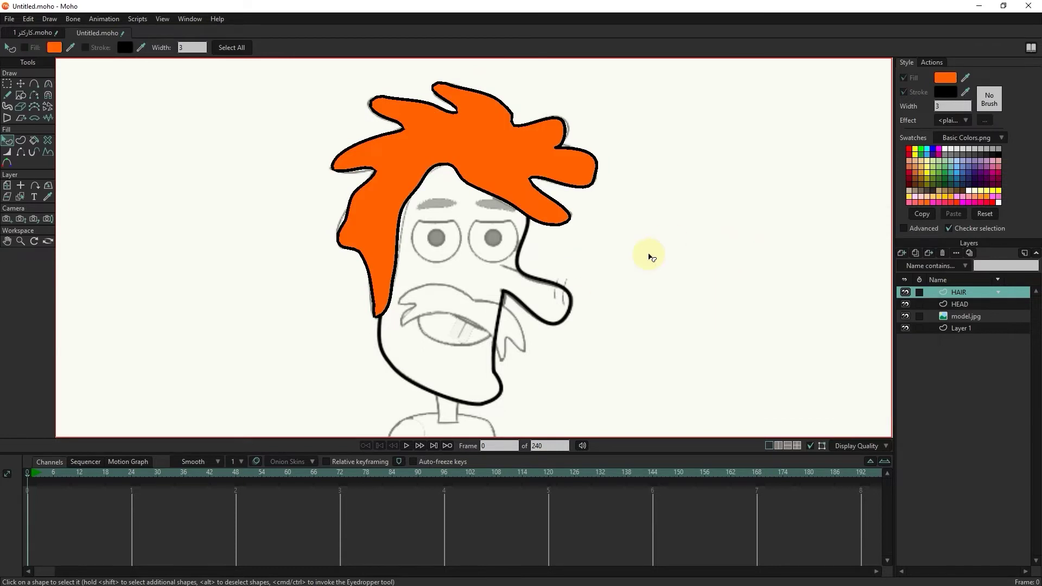
# - Turn off the hair's fill and adjust the outline's points and curve handles around the outer tufts to follow the sketch
pyautogui.click(472, 135)
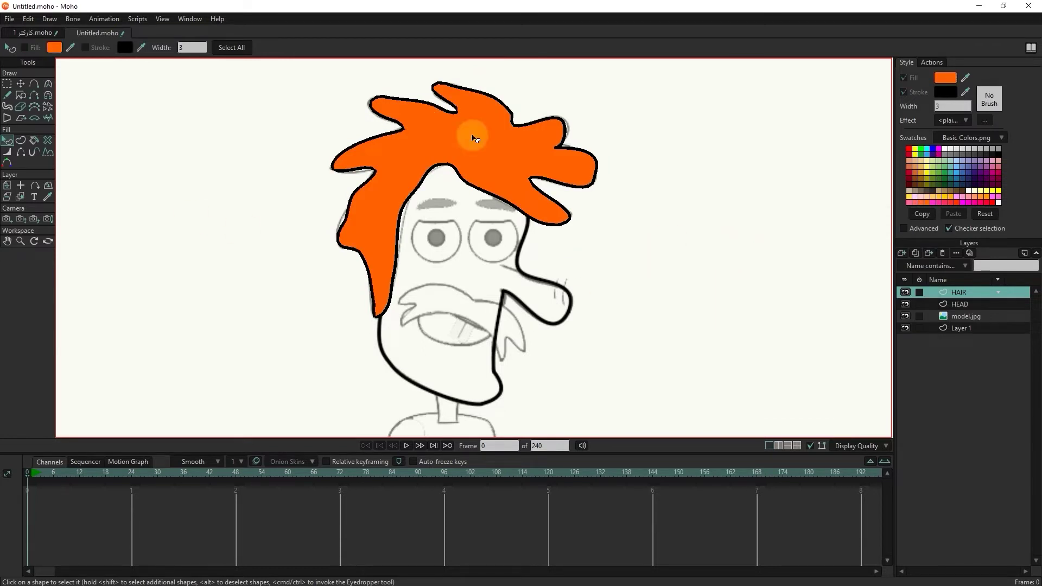
pyautogui.click(910, 79)
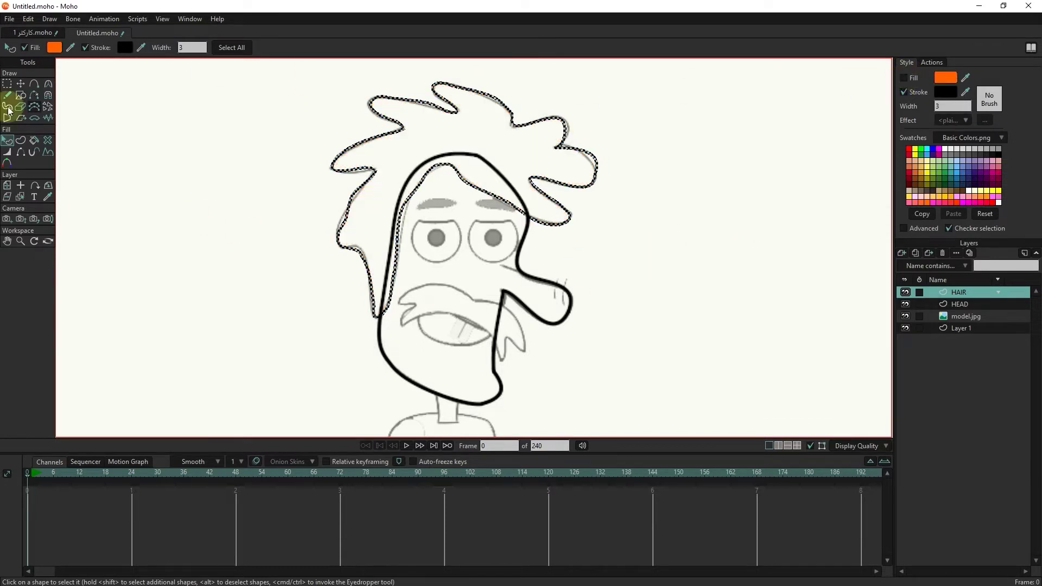
pyautogui.click(21, 84)
pyautogui.click(402, 205)
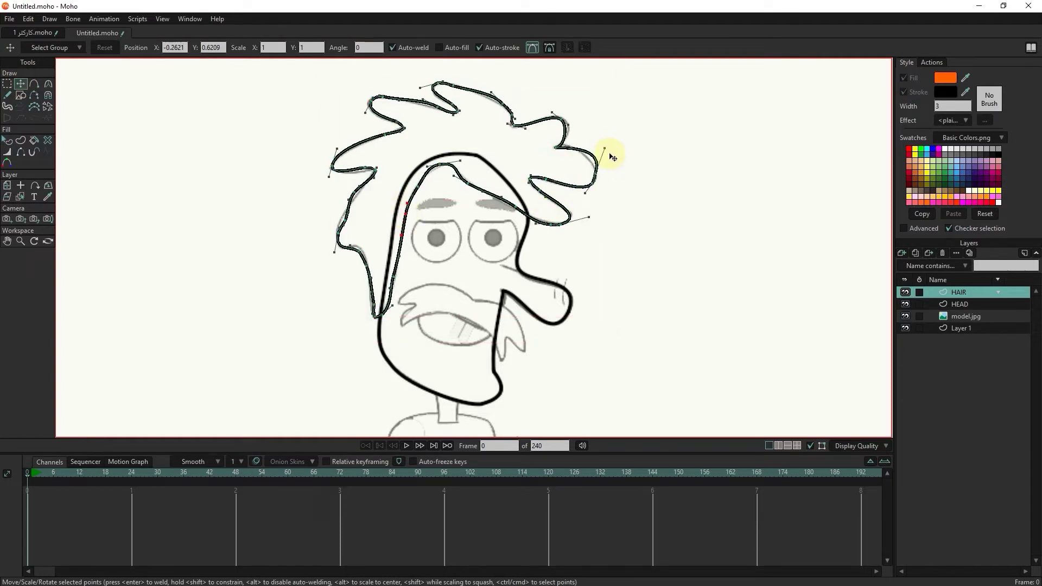
pyautogui.moveTo(605, 148); pyautogui.dragTo(598, 159)
pyautogui.click(494, 98)
pyautogui.moveTo(423, 100); pyautogui.dragTo(425, 105)
pyautogui.moveTo(346, 221); pyautogui.dragTo(357, 174)
# - Adjust the points and curve handles of the hair's left side lock and inner hairline to follow the sketch
pyautogui.scroll(3, 366, 165)
pyautogui.moveTo(393, 335); pyautogui.dragTo(391, 263)
pyautogui.moveTo(354, 242); pyautogui.dragTo(320, 247)
pyautogui.click(318, 213)
pyautogui.click(373, 325)
pyautogui.moveTo(471, 96); pyautogui.dragTo(477, 99)
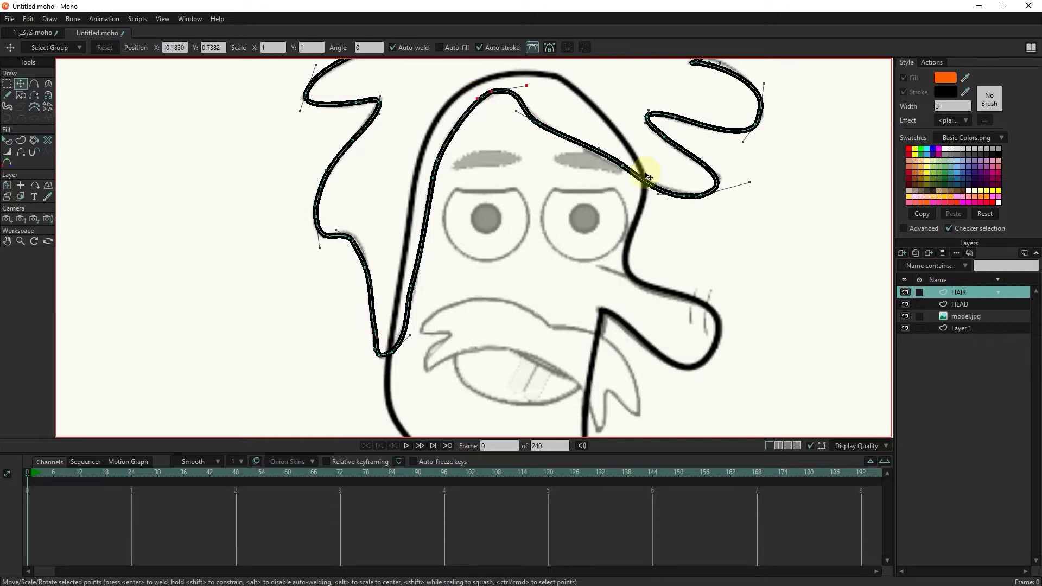
# - Refine the hair's lower right tuft and neighbouring right-side tufts by adjusting their points and curve handles
pyautogui.moveTo(683, 196); pyautogui.dragTo(682, 191)
pyautogui.moveTo(750, 183); pyautogui.dragTo(755, 184)
pyautogui.click(687, 192)
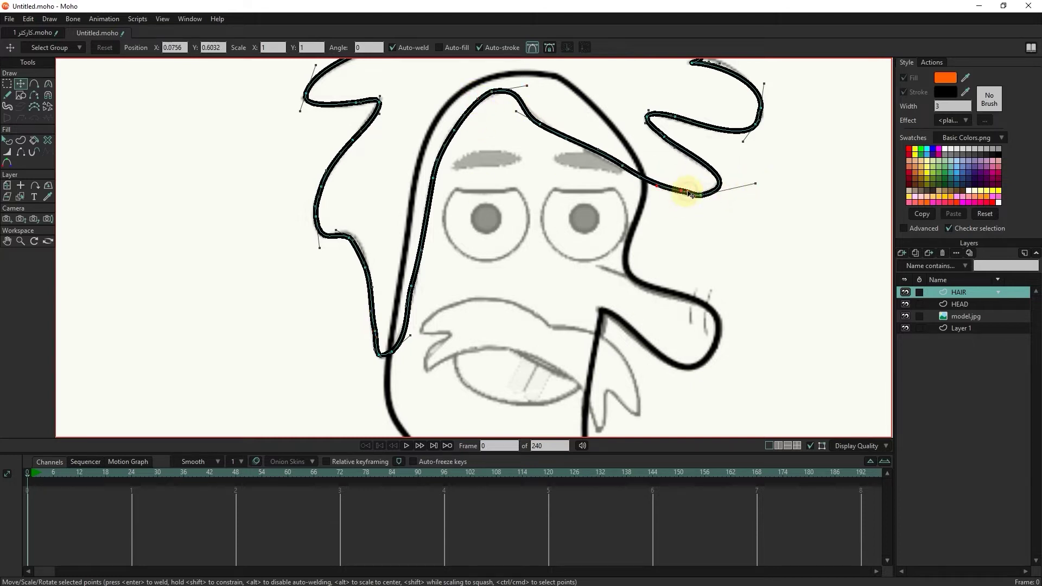
pyautogui.moveTo(658, 185); pyautogui.dragTo(575, 260)
pyautogui.moveTo(584, 172); pyautogui.dragTo(607, 161)
pyautogui.moveTo(595, 124); pyautogui.dragTo(598, 123)
pyautogui.moveTo(610, 172); pyautogui.dragTo(618, 163)
pyautogui.moveTo(656, 192); pyautogui.dragTo(654, 198)
pyautogui.scroll(-3, 522, 315)
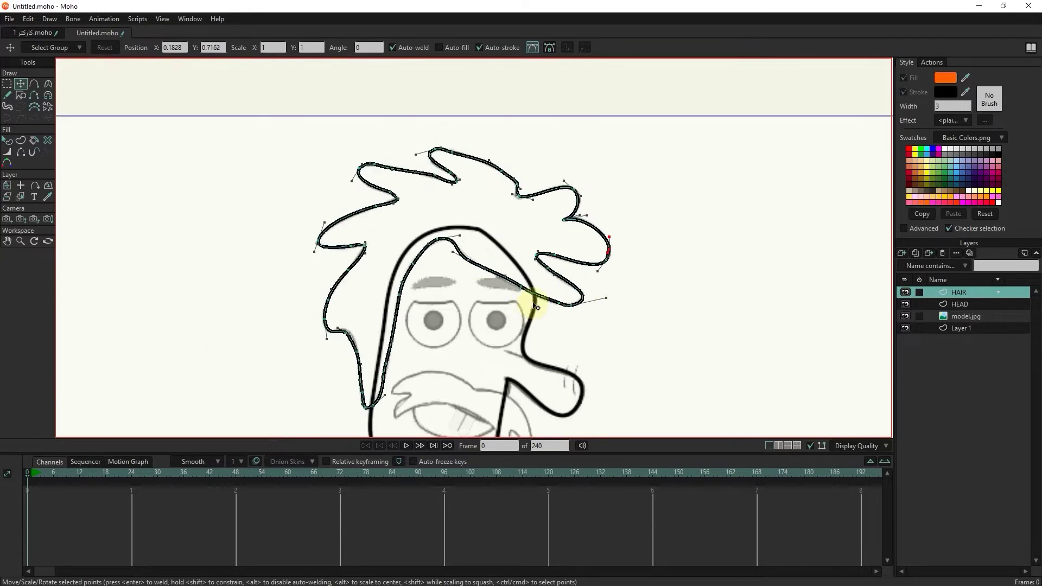
# - Smooth the top of the inner hairline above the forehead with its curve handles
pyautogui.scroll(2, 472, 262)
pyautogui.moveTo(469, 259); pyautogui.dragTo(473, 256)
pyautogui.moveTo(454, 223); pyautogui.dragTo(447, 221)
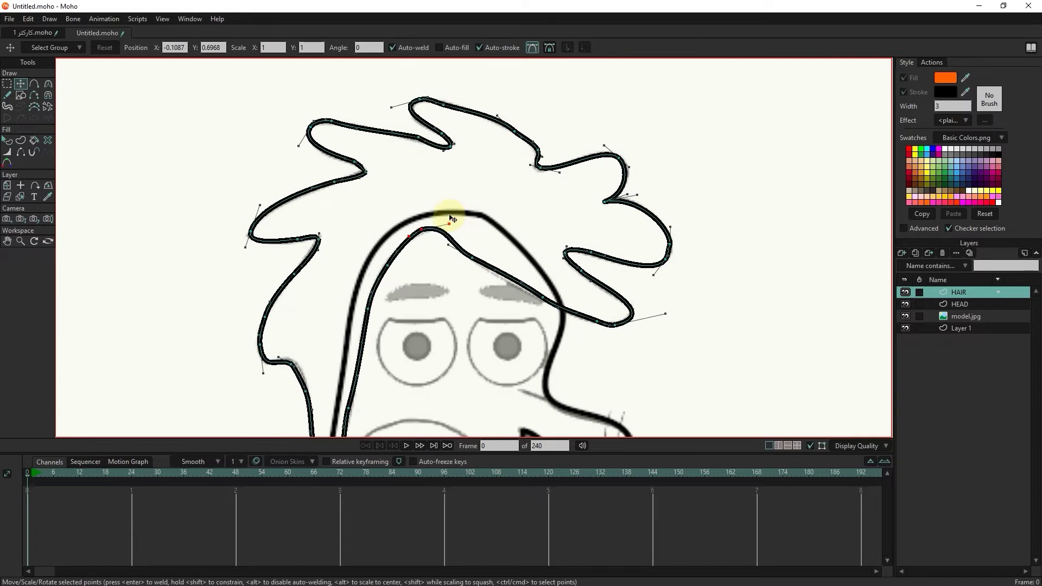
# - Add a new vector layer above HAIR and name it EYES
pyautogui.scroll(-2, 487, 275)
pyautogui.scroll(-3, 489, 307)
pyautogui.click(902, 253)
pyautogui.click(928, 271)
pyautogui.write('EYES')
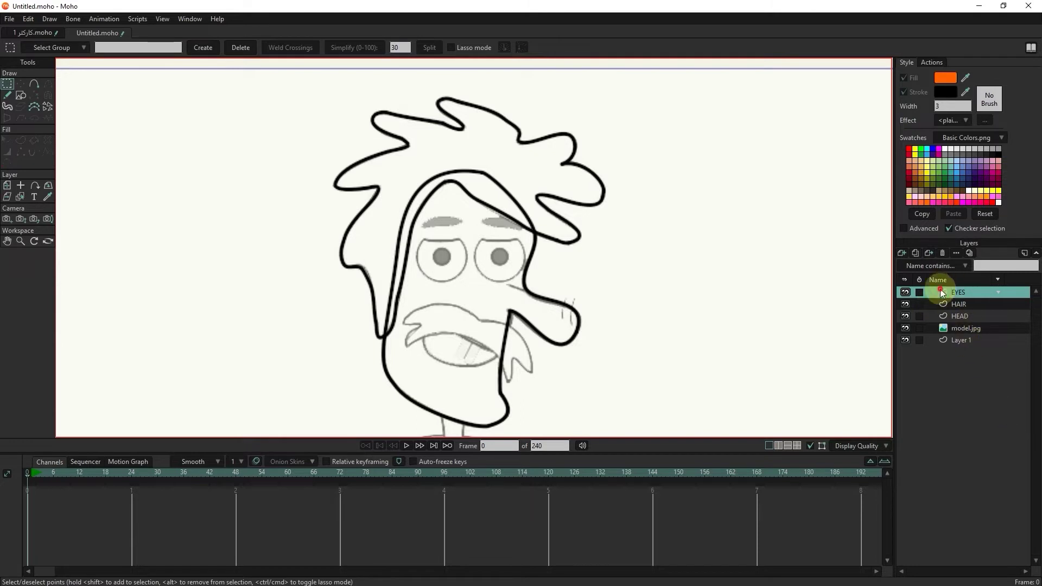
pyautogui.click(20, 95)
pyautogui.moveTo(443, 255); pyautogui.dragTo(458, 271)
pyautogui.click(7, 140)
pyautogui.press('Delete')
# - Draw an unfilled circle over the sketch's left eye and fit a smaller copy of it around the pupil
pyautogui.press('r')
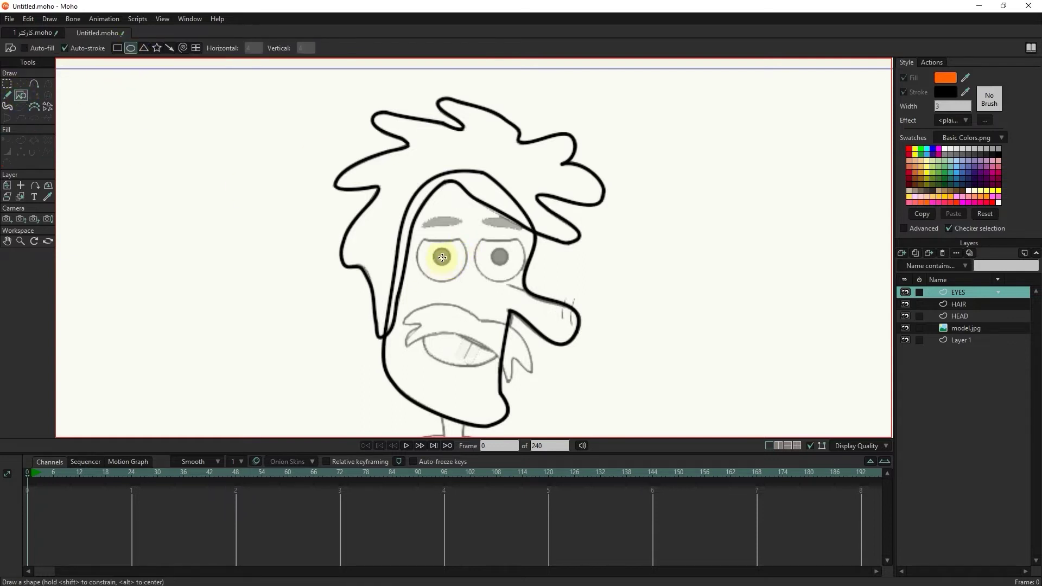
pyautogui.moveTo(443, 257); pyautogui.dragTo(470, 291)
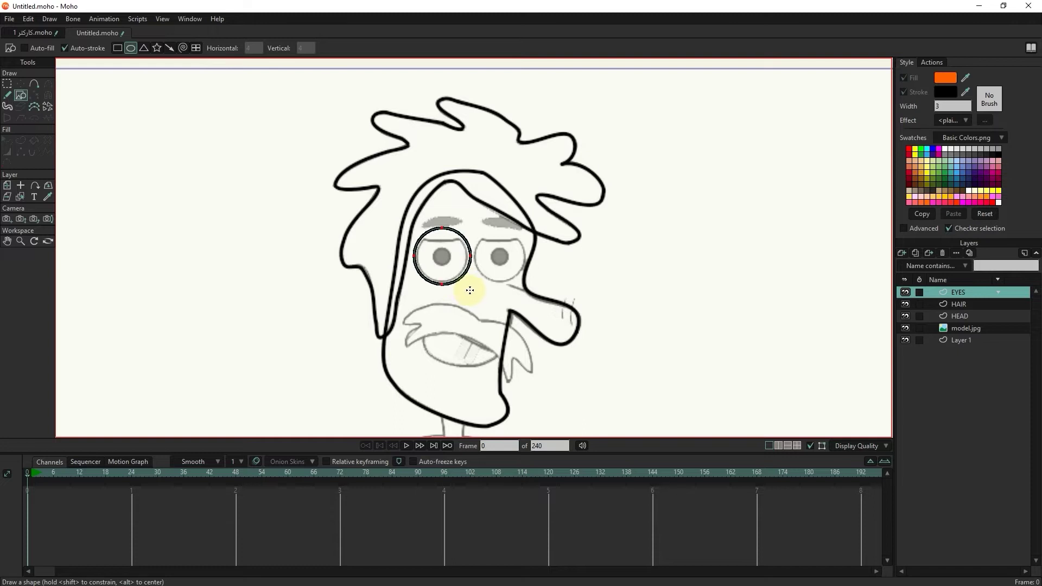
pyautogui.click(21, 84)
pyautogui.hotkey('ctrl', 'c')
pyautogui.hotkey('ctrl', 'v')
pyautogui.moveTo(468, 271); pyautogui.dragTo(447, 266)
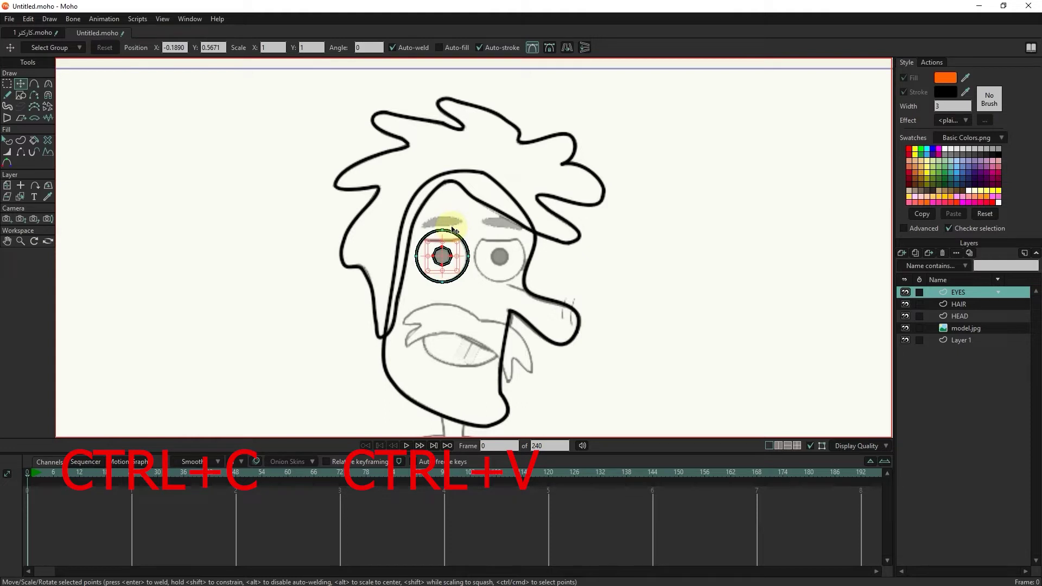
# - Duplicate the left eye's outline and pupil circles and place the copies over the right eye
pyautogui.click(6, 84)
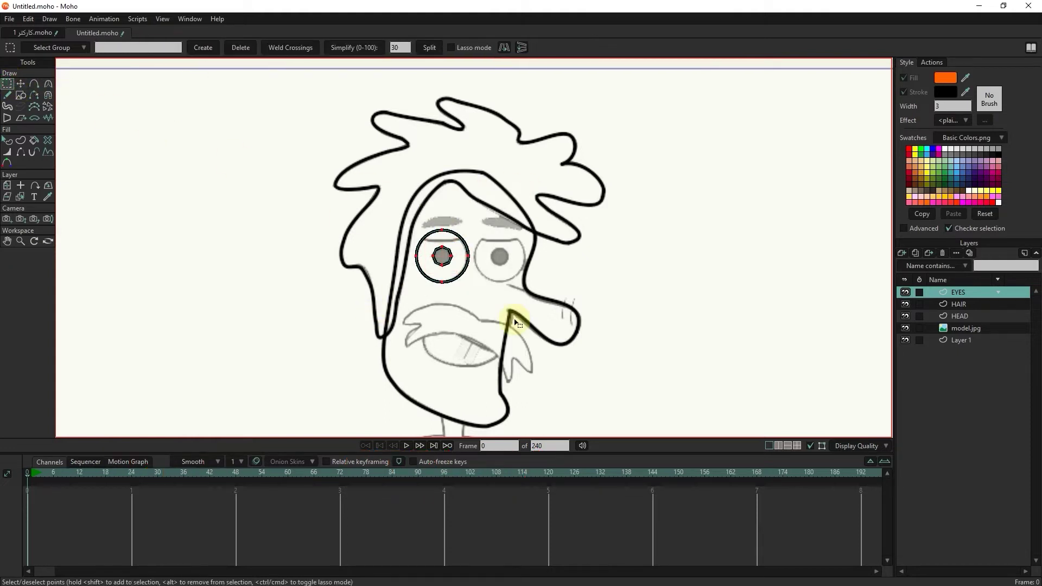
pyautogui.click(21, 83)
pyautogui.hotkey('ctrl', 'c')
pyautogui.hotkey('ctrl', 'v')
pyautogui.moveTo(442, 256); pyautogui.dragTo(500, 267)
pyautogui.click(670, 282)
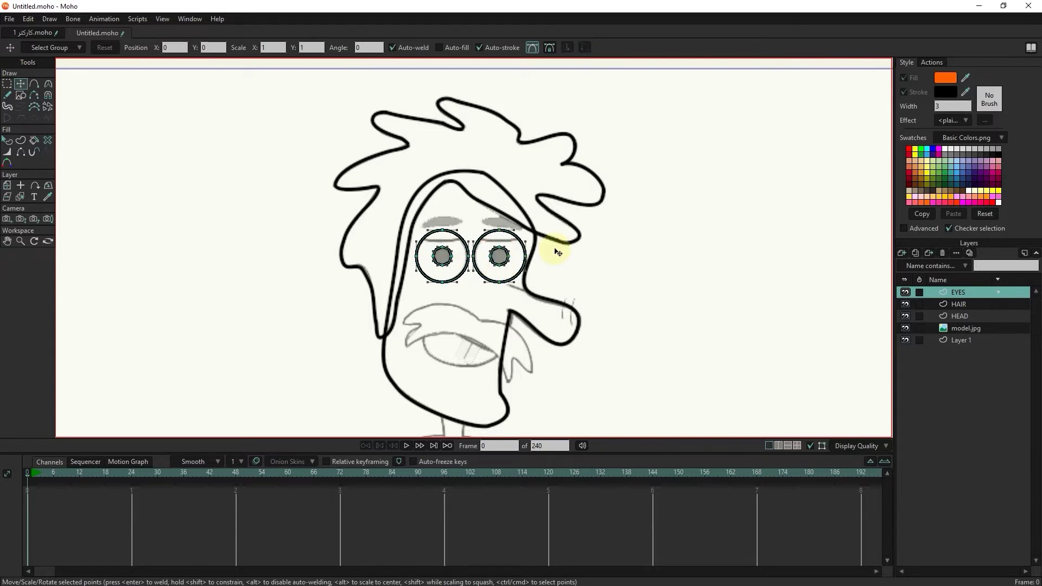
# - Add a new vector layer above EYES and name it EYEBROW
pyautogui.click(901, 252)
pyautogui.write('EYEBROW')
pyautogui.click(940, 296)
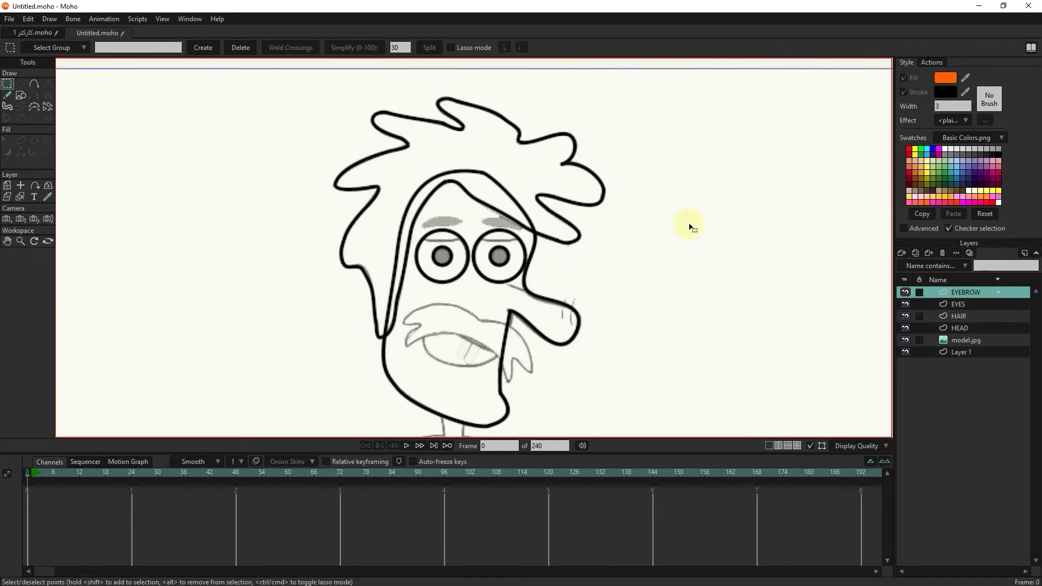
# - Draw an unfilled ellipse over the left eyebrow and set its line width to 2
pyautogui.scroll(4, 450, 225)
pyautogui.click(21, 95)
pyautogui.click(131, 48)
pyautogui.moveTo(400, 206); pyautogui.dragTo(474, 218)
pyautogui.click(7, 140)
pyautogui.click(434, 222)
# - Reshape the ellipse's points and handles into the curved left eyebrow of the sketch
pyautogui.scroll(-1, 954, 106)
pyautogui.click(21, 84)
pyautogui.click(400, 218)
pyautogui.moveTo(400, 218)
pyautogui.mouseDown()
pyautogui.moveTo(433, 209)
pyautogui.moveTo(438, 226)
pyautogui.moveTo(393, 230)
pyautogui.mouseUp()
pyautogui.moveTo(474, 218); pyautogui.dragTo(434, 225)
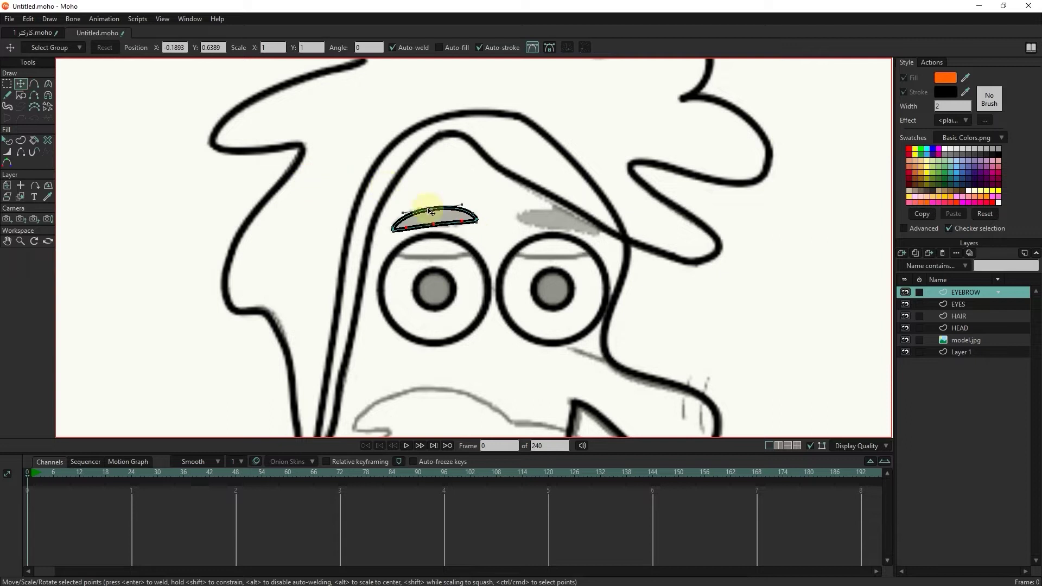
# - Place a copy of the eyebrow above the right eye, flip it horizontally and align it with the sketch
pyautogui.hotkey('ctrl', 'a')
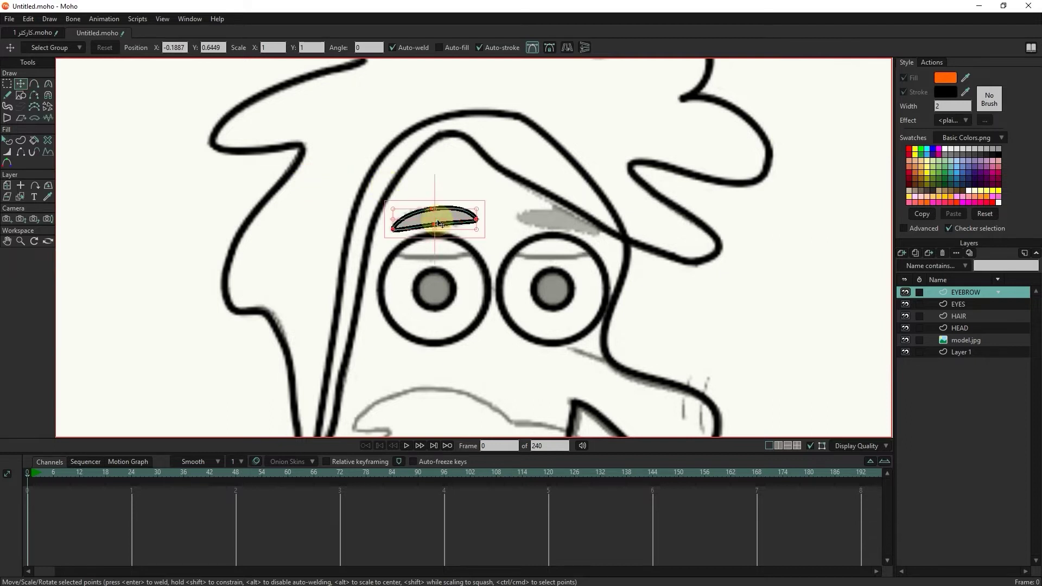
pyautogui.moveTo(437, 221); pyautogui.dragTo(569, 233)
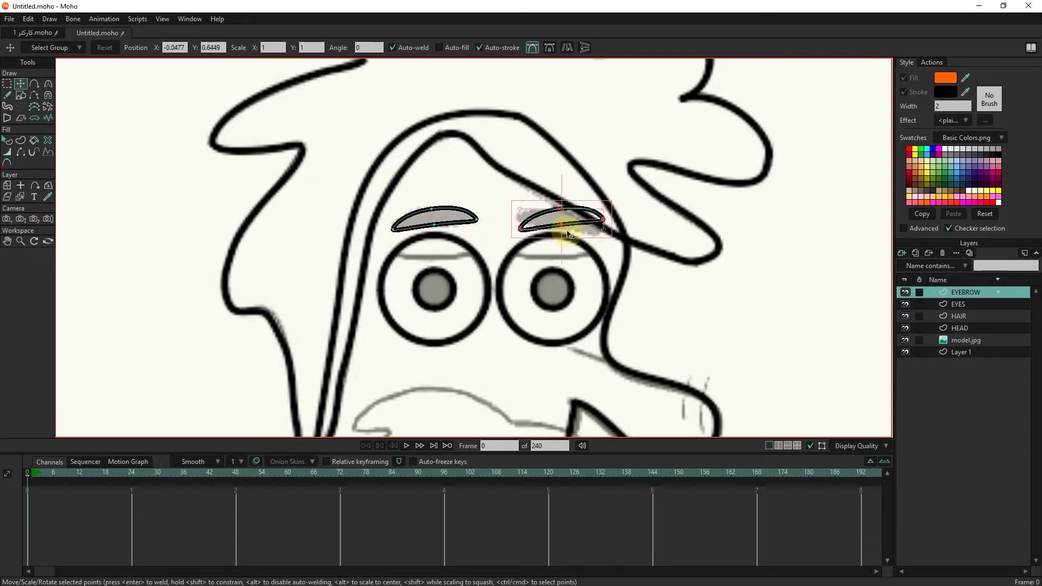
pyautogui.click(570, 46)
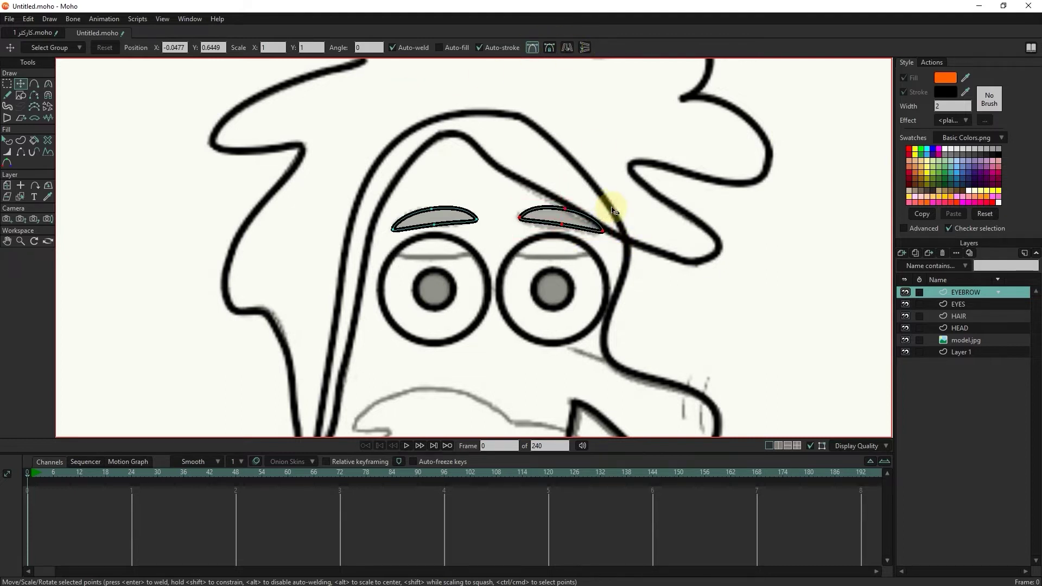
pyautogui.moveTo(568, 216); pyautogui.dragTo(564, 220)
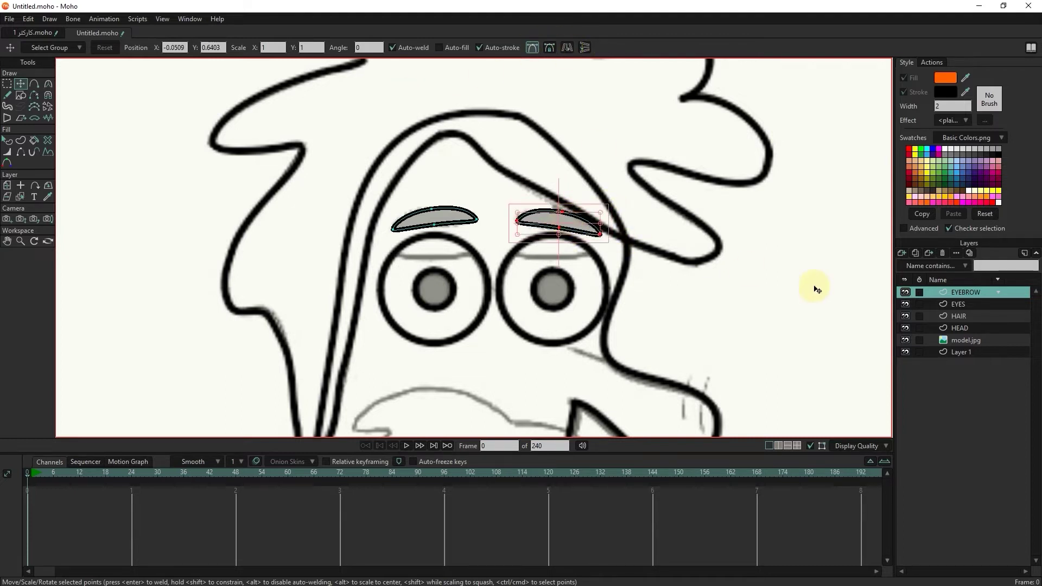
# - Move the EYEBROW layer below HAIR, directly above HEAD
pyautogui.moveTo(943, 292); pyautogui.dragTo(959, 321)
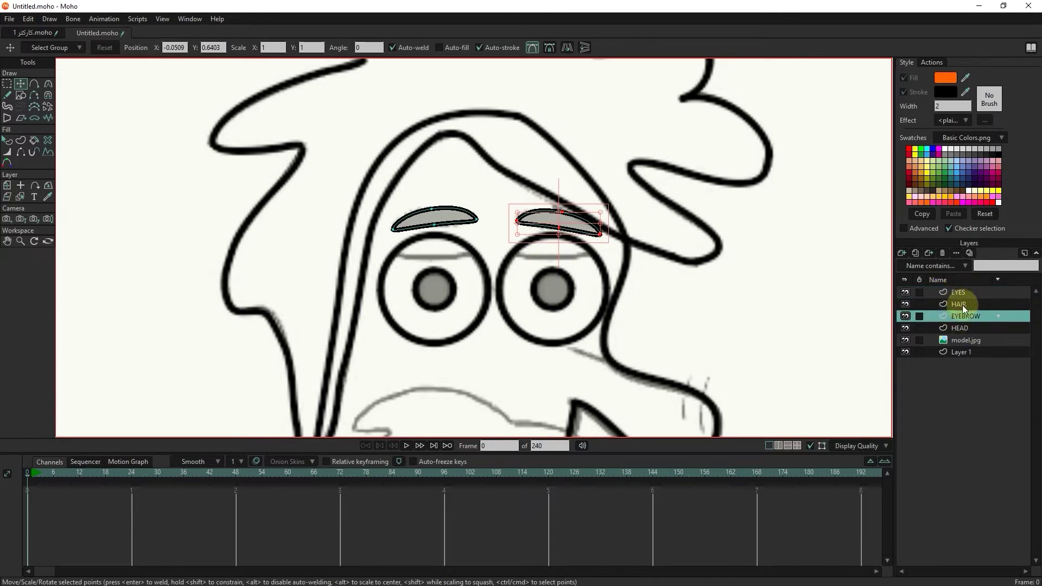
pyautogui.click(850, 324)
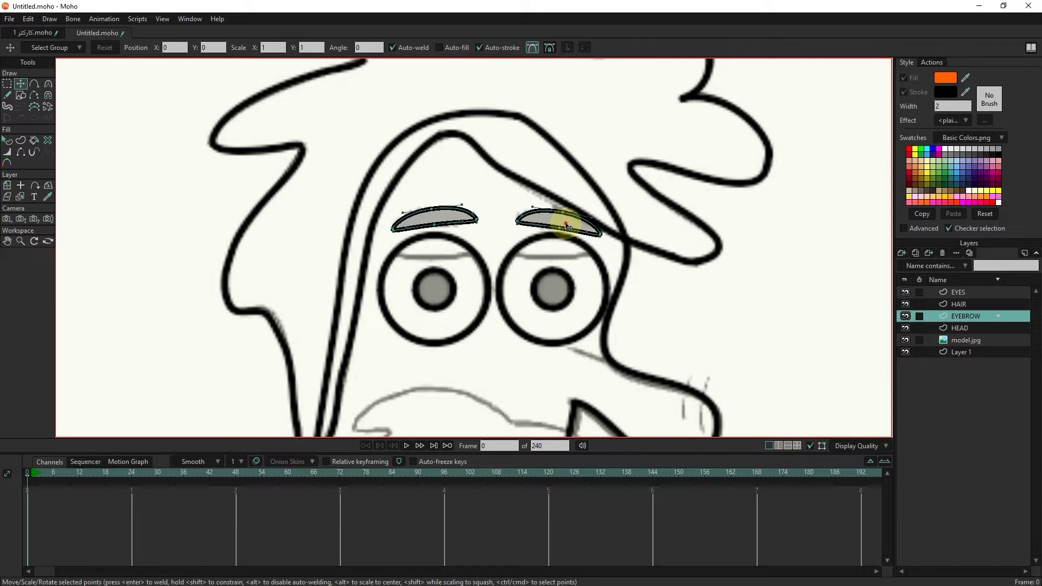
# - Add a new vector layer above EYES and name it MUSTACHE
pyautogui.click(959, 292)
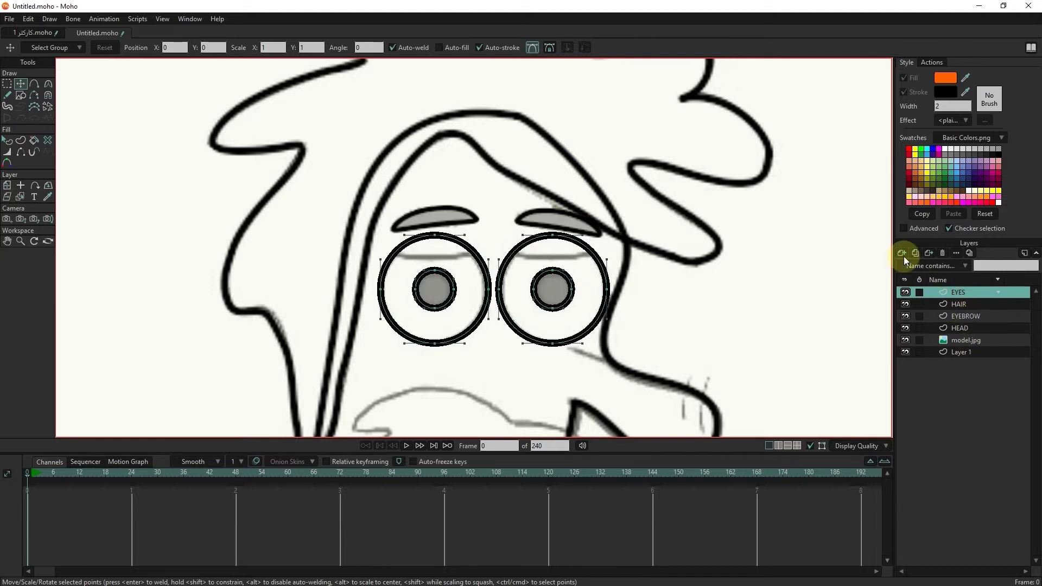
pyautogui.click(901, 252)
pyautogui.click(950, 266)
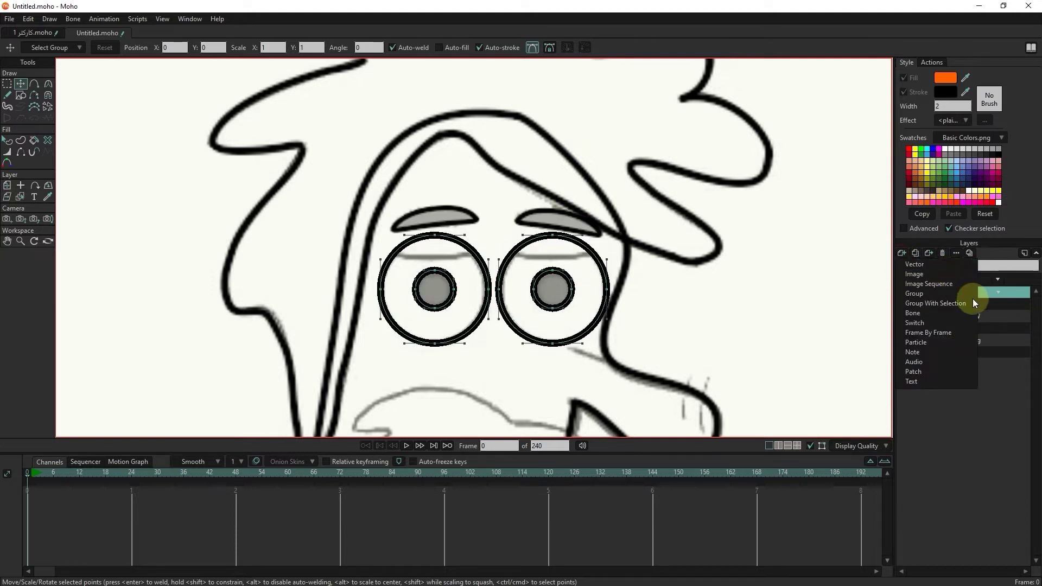
pyautogui.write('MUST')
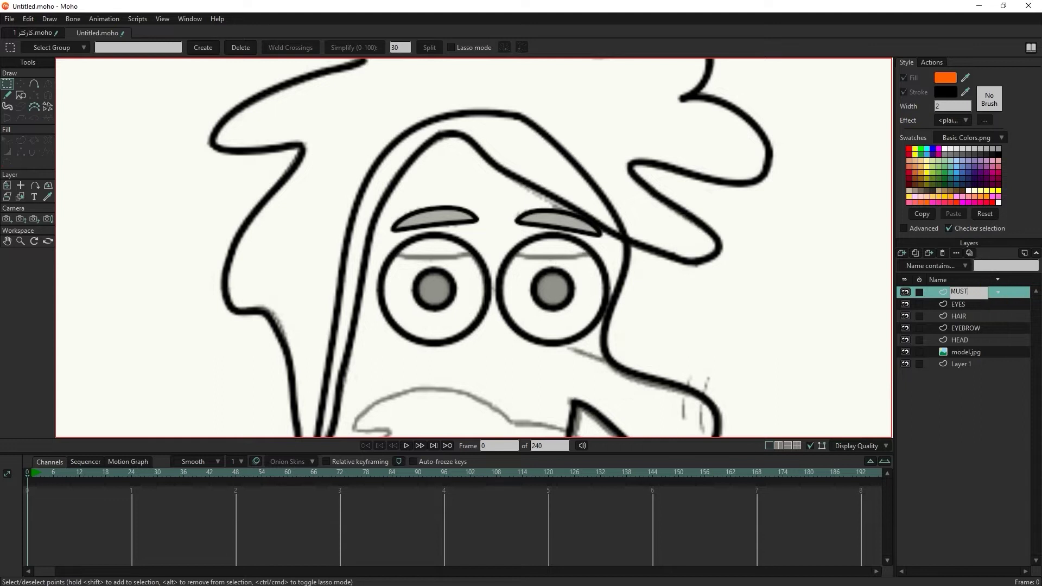
pyautogui.click(949, 295)
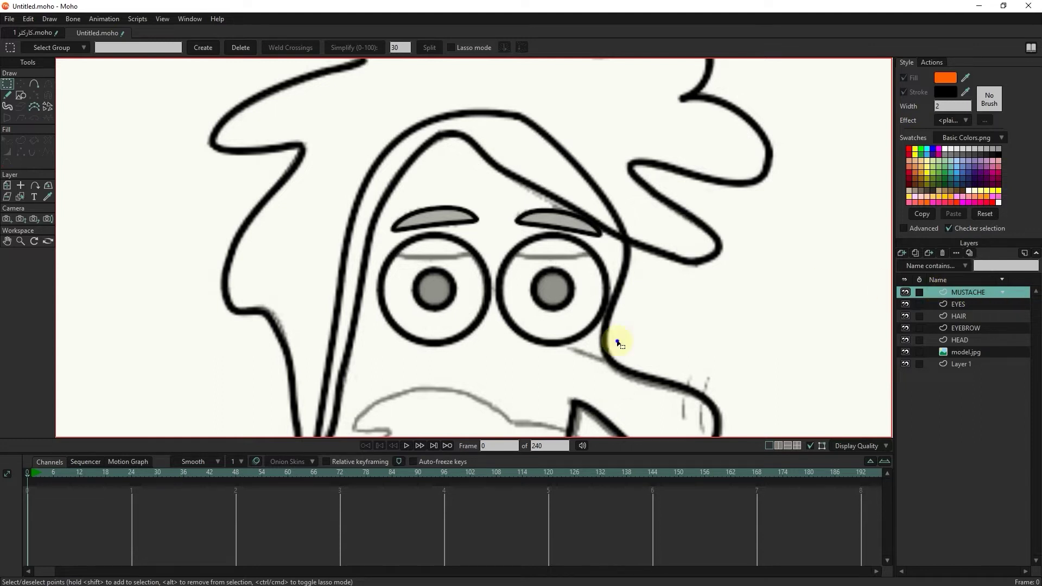
# - Trace the whole mustache from the sketch as one closed freehand shape and turn off its fill
pyautogui.moveTo(599, 353); pyautogui.dragTo(607, 193)
pyautogui.press('f')
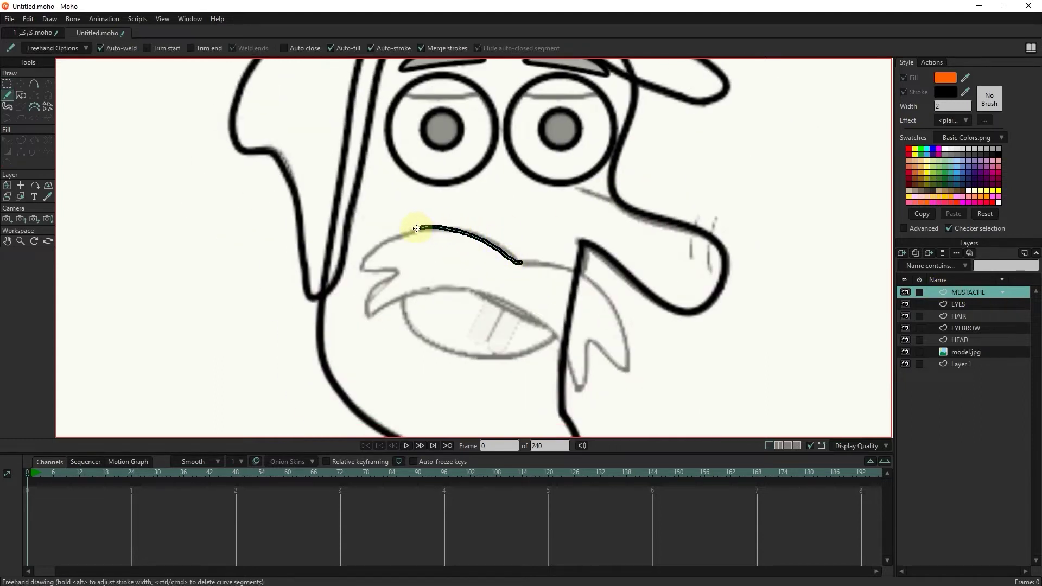
pyautogui.moveTo(415, 293)
pyautogui.mouseDown()
pyautogui.moveTo(460, 291)
pyautogui.moveTo(536, 321)
pyautogui.moveTo(586, 387)
pyautogui.moveTo(593, 351)
pyautogui.moveTo(628, 371)
pyautogui.mouseUp()
pyautogui.moveTo(608, 297)
pyautogui.mouseDown()
pyautogui.moveTo(575, 274)
pyautogui.moveTo(521, 261)
pyautogui.mouseUp()
pyautogui.press('t')
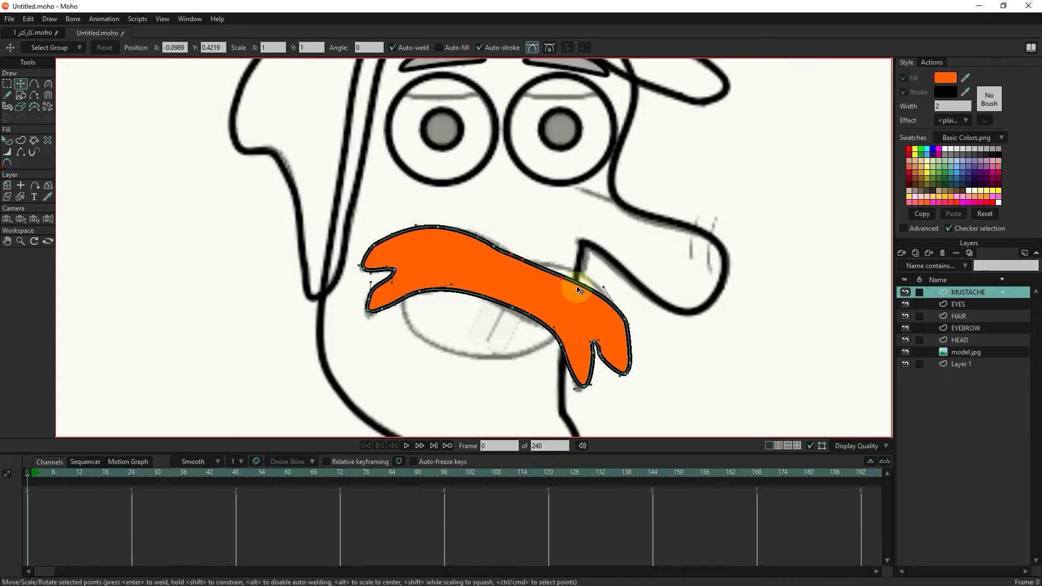
pyautogui.click(6, 140)
pyautogui.click(24, 47)
# - Adjust the points and curve handles at the mustache's right end to match the sketch
pyautogui.press('t')
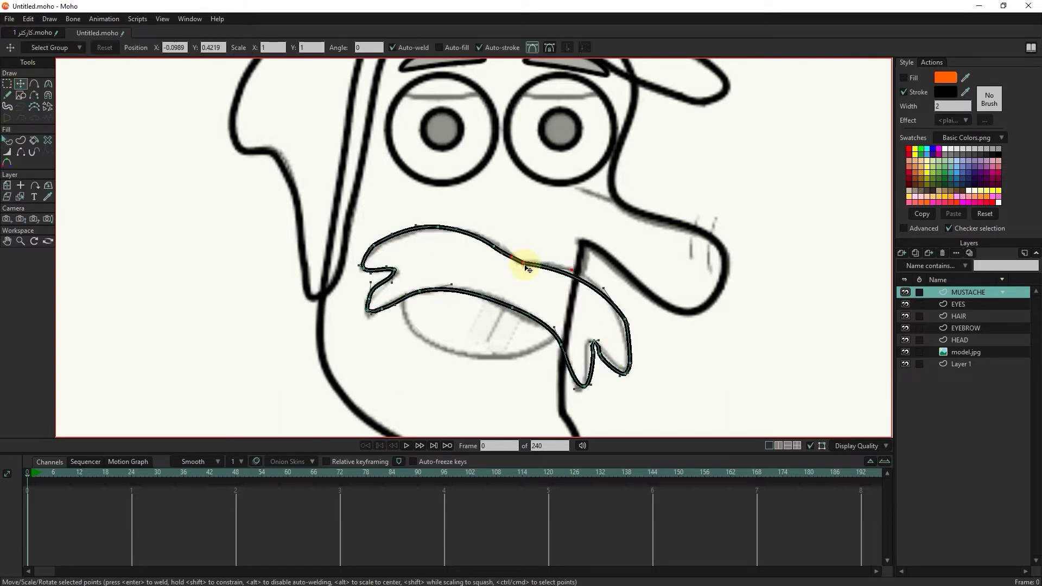
pyautogui.scroll(2, 592, 337)
pyautogui.click(608, 354)
pyautogui.moveTo(609, 357); pyautogui.dragTo(612, 357)
pyautogui.moveTo(595, 336); pyautogui.dragTo(589, 337)
pyautogui.moveTo(639, 304); pyautogui.dragTo(632, 302)
pyautogui.moveTo(601, 257); pyautogui.dragTo(602, 254)
pyautogui.moveTo(641, 312); pyautogui.dragTo(645, 321)
# - Clean up the mustache's left tips by deleting a surplus point, and refine its remaining points and curve handles
pyautogui.moveTo(273, 251); pyautogui.dragTo(311, 237)
pyautogui.click(271, 275)
pyautogui.press('Delete')
pyautogui.click(268, 291)
pyautogui.moveTo(262, 278); pyautogui.dragTo(342, 266)
pyautogui.moveTo(476, 288); pyautogui.dragTo(464, 281)
pyautogui.click(547, 340)
pyautogui.moveTo(579, 403)
pyautogui.mouseDown()
pyautogui.moveTo(566, 385)
pyautogui.moveTo(570, 407)
pyautogui.mouseUp()
pyautogui.scroll(-3, 551, 274)
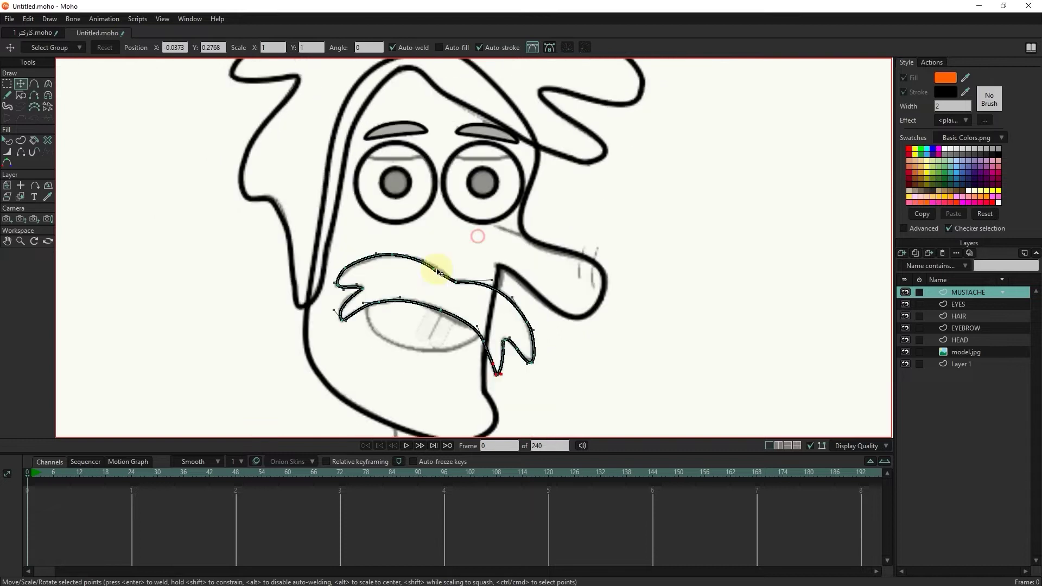
# - On the HEAD layer, draw the short freehand crease at the top of the nose with auto-fill turned off
pyautogui.click(944, 340)
pyautogui.click(7, 95)
pyautogui.scroll(3, 536, 211)
pyautogui.moveTo(517, 253)
pyautogui.mouseDown()
pyautogui.moveTo(470, 235)
pyautogui.moveTo(516, 257)
pyautogui.moveTo(470, 238)
pyautogui.mouseUp()
pyautogui.hotkey('ctrl', 'z')
pyautogui.click(330, 48)
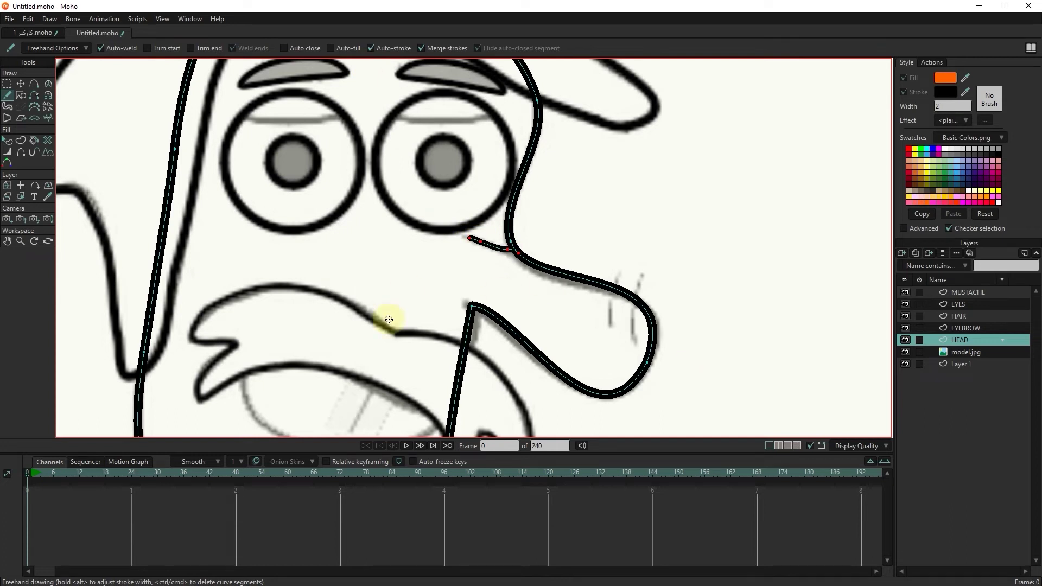
# - Adjust the corner point under the nose and its curve handles so the head outline follows the sketch
pyautogui.press('t')
pyautogui.moveTo(472, 306); pyautogui.dragTo(468, 303)
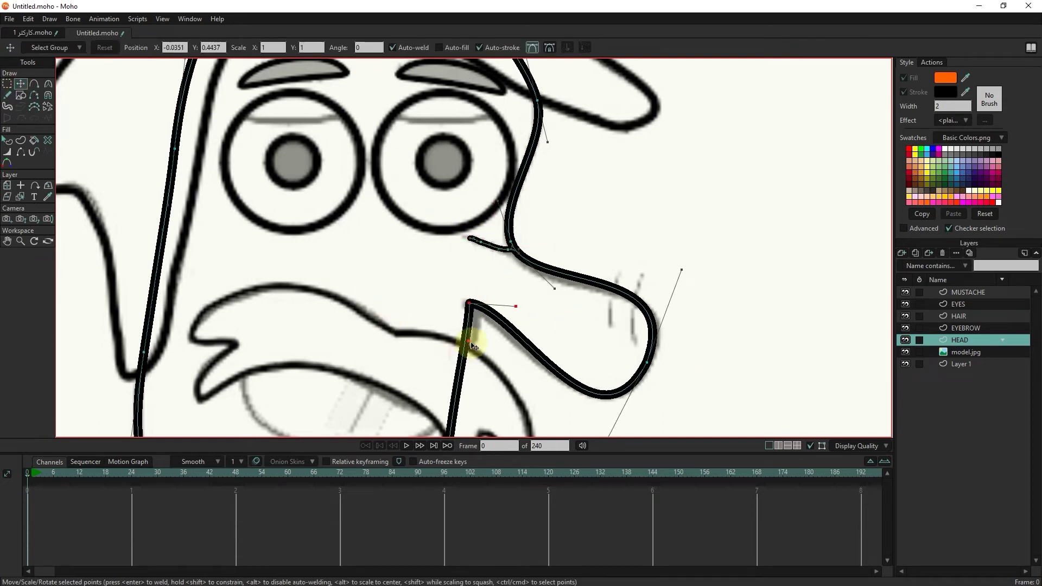
pyautogui.moveTo(450, 426); pyautogui.dragTo(473, 303)
pyautogui.scroll(-2, 490, 383)
pyautogui.moveTo(520, 254); pyautogui.dragTo(515, 260)
pyautogui.moveTo(497, 268); pyautogui.dragTo(504, 269)
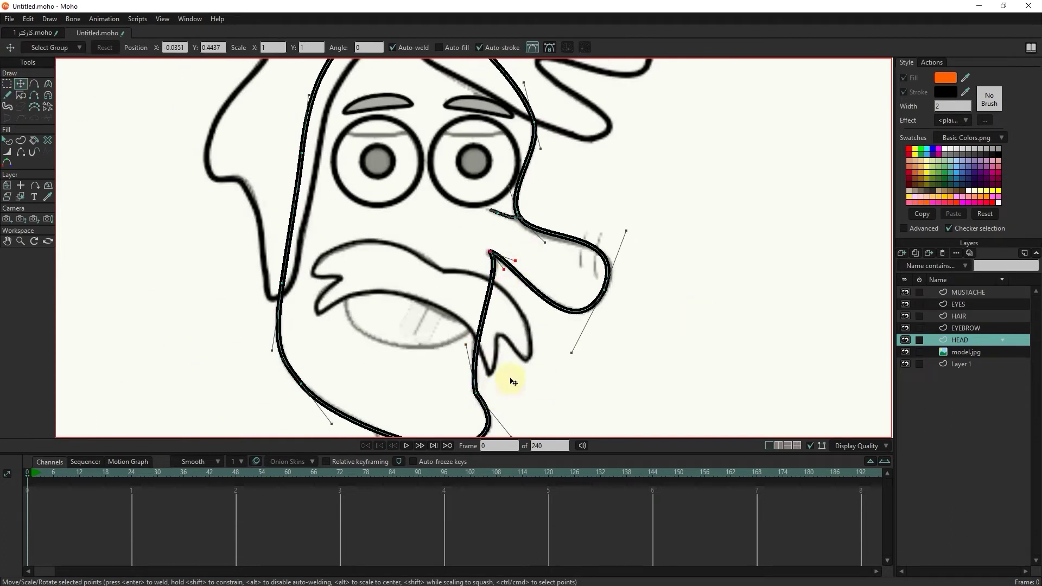
# - Add a new vector layer above MUSTACHE and name it MOUTH
pyautogui.click(902, 253)
pyautogui.click(920, 267)
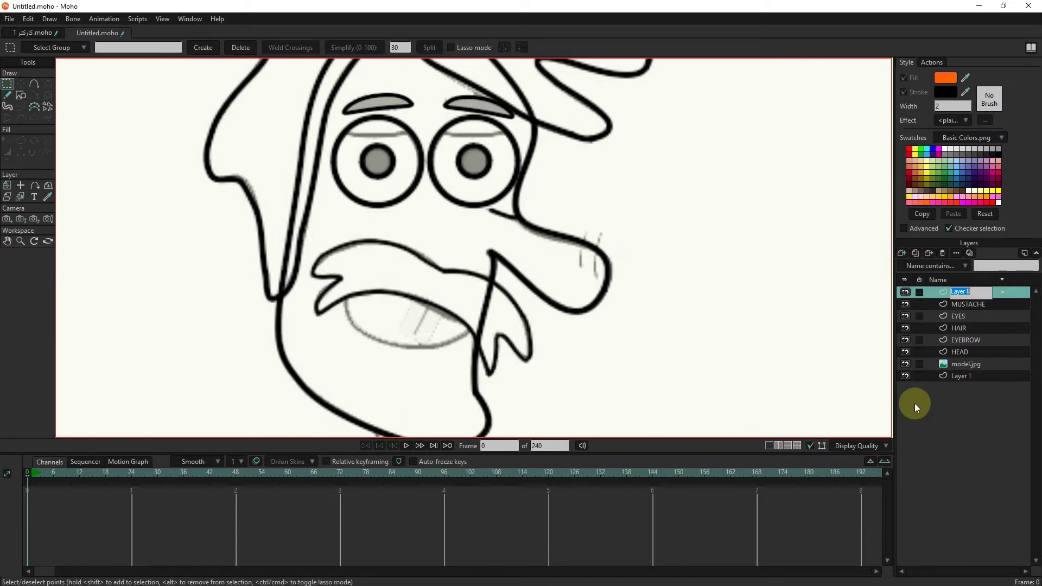
pyautogui.write('MOUTH')
# - Draw an unfilled ellipse over the mouth and reshape its points and curve handles to the slanted mouth outline
pyautogui.click(21, 95)
pyautogui.scroll(1, 385, 318)
pyautogui.moveTo(375, 300); pyautogui.dragTo(474, 348)
pyautogui.click(21, 84)
pyautogui.click(373, 325)
pyautogui.moveTo(373, 326); pyautogui.dragTo(337, 294)
pyautogui.moveTo(474, 325); pyautogui.dragTo(486, 333)
pyautogui.moveTo(425, 348); pyautogui.dragTo(391, 347)
pyautogui.moveTo(424, 300); pyautogui.dragTo(477, 318)
pyautogui.moveTo(453, 368); pyautogui.dragTo(439, 362)
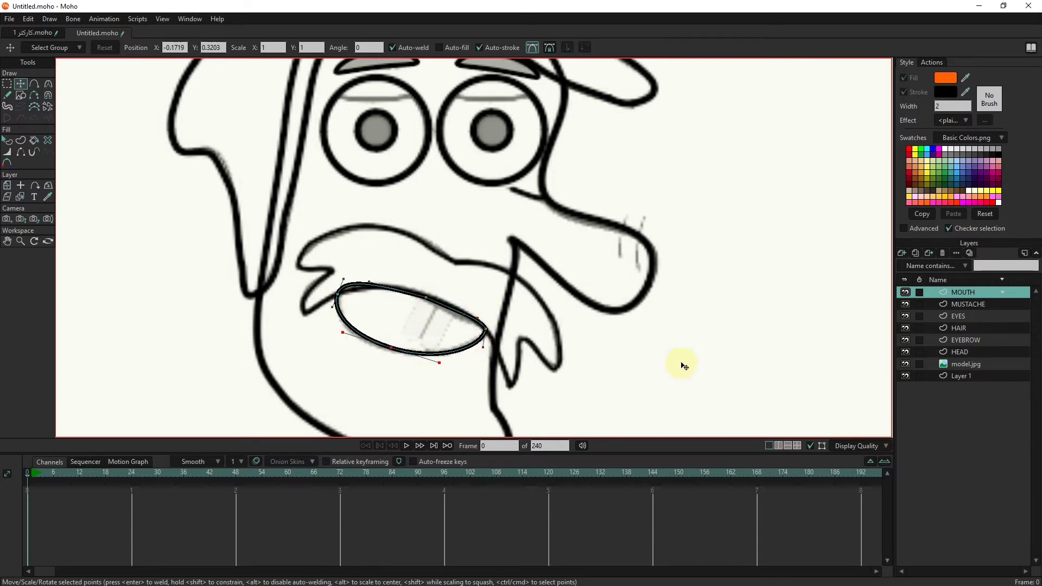
# - Draw a narrow rectangle inside the mouth, and rotate and position it over the sketched tooth
pyautogui.click(21, 94)
pyautogui.moveTo(391, 300); pyautogui.dragTo(410, 341)
pyautogui.click(21, 83)
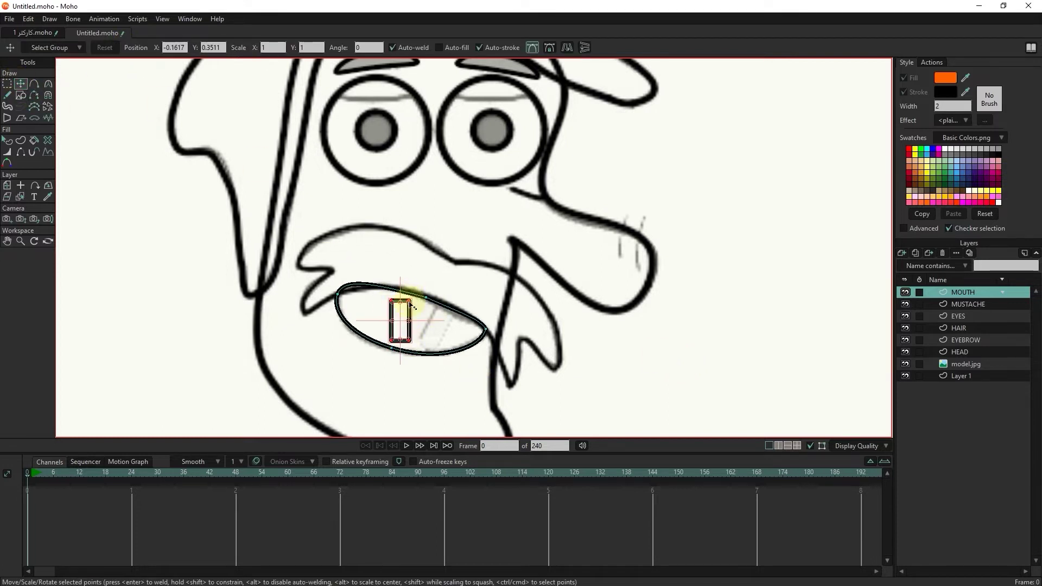
pyautogui.scroll(2, 411, 303)
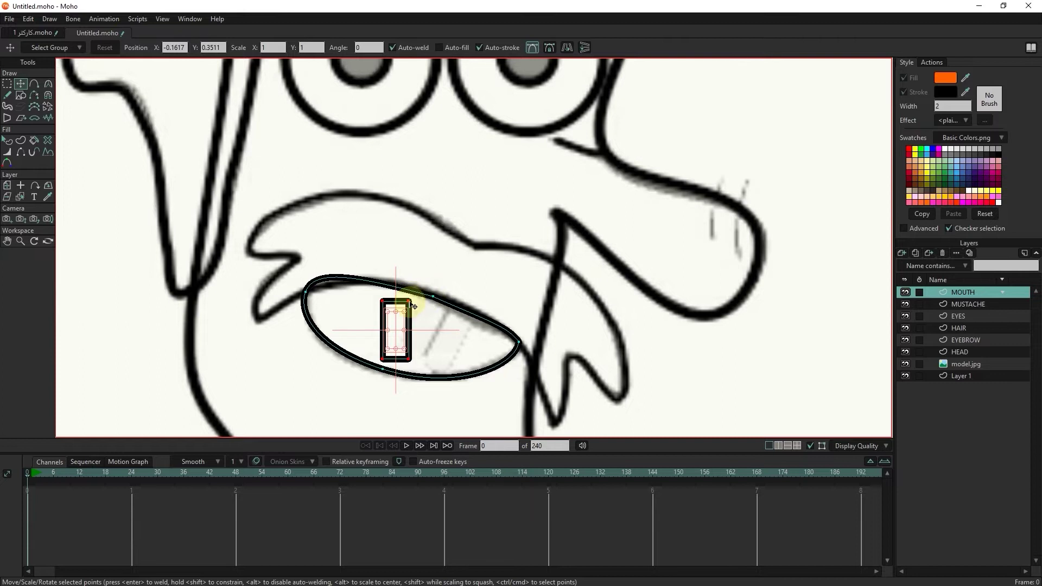
pyautogui.scroll(2, 414, 307)
pyautogui.moveTo(418, 302); pyautogui.dragTo(437, 326)
# - Paste a copy of the tooth beside the first one and align both teeth under the mouth's upper edge
pyautogui.hotkey('ctrl', 'v')
pyautogui.click(437, 329)
pyautogui.click(435, 319)
pyautogui.click(761, 325)
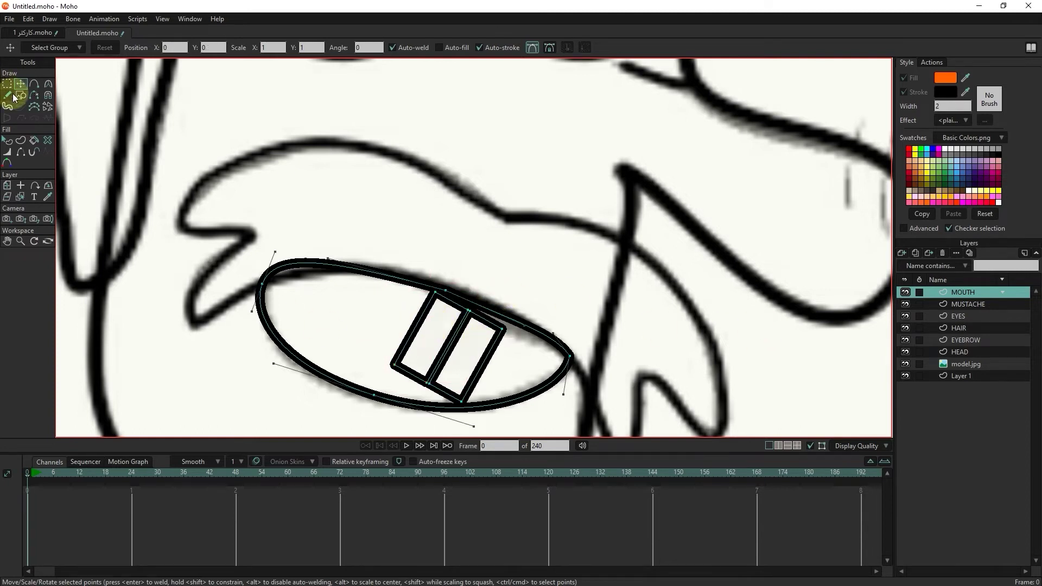
pyautogui.doubleClick(454, 341)
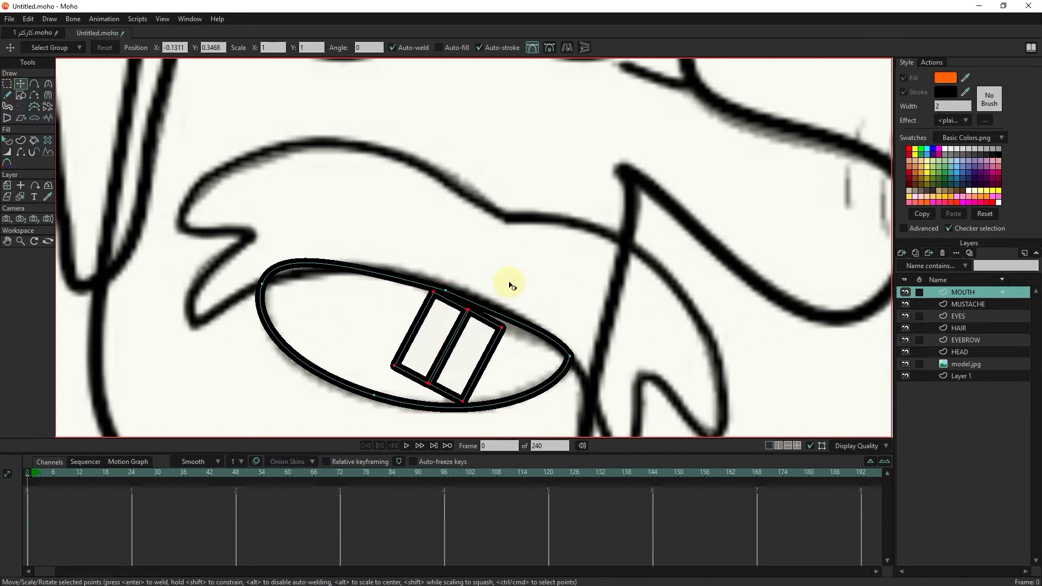
# - Deselect the tooth points and move the MOUTH layer directly below the MUSTACHE layer
pyautogui.scroll(-3, 565, 345)
pyautogui.click(819, 317)
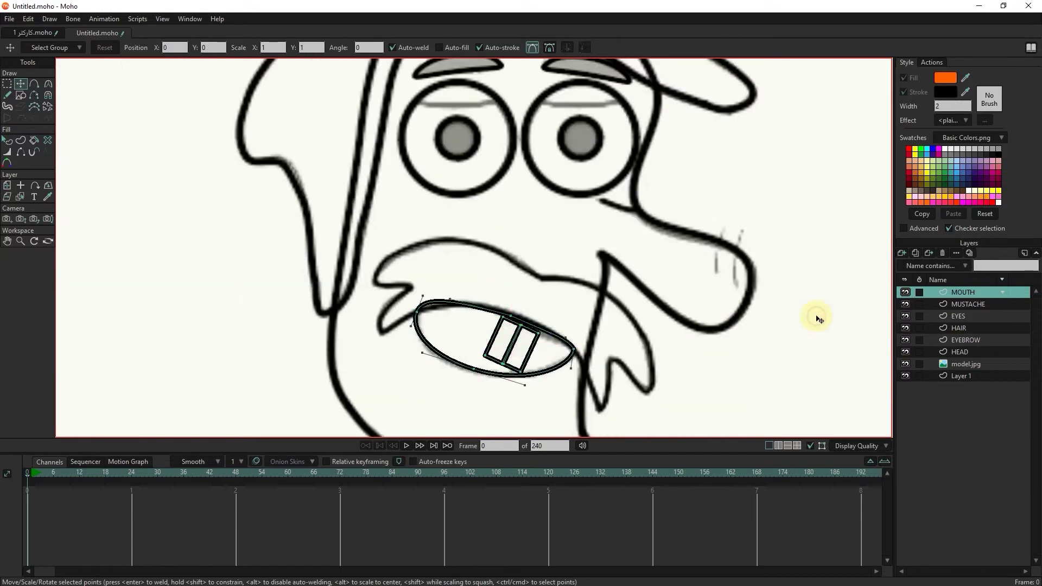
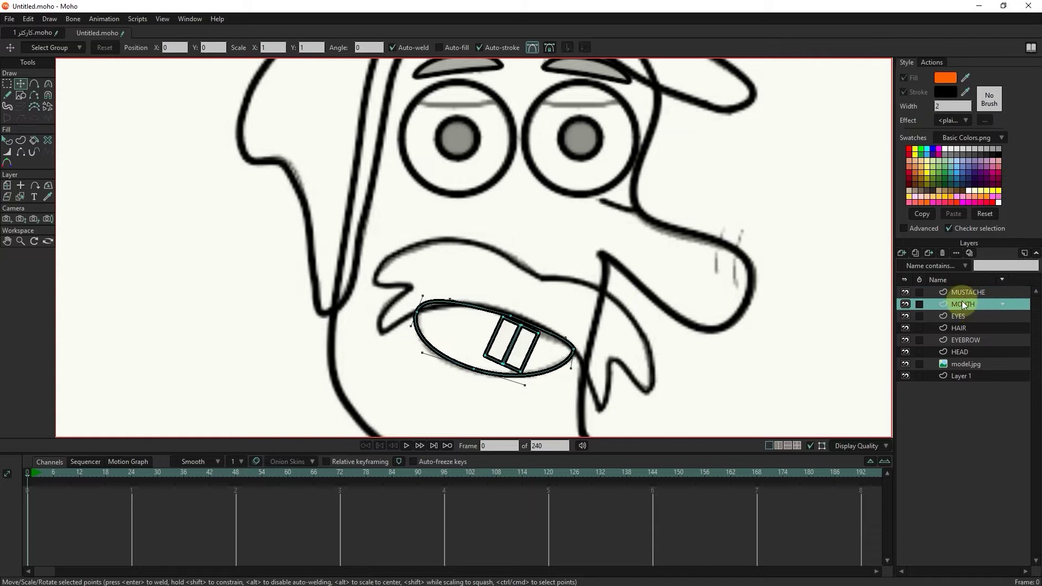
# - Add a new vector layer above MUSTACHE and name it NECK
pyautogui.click(985, 292)
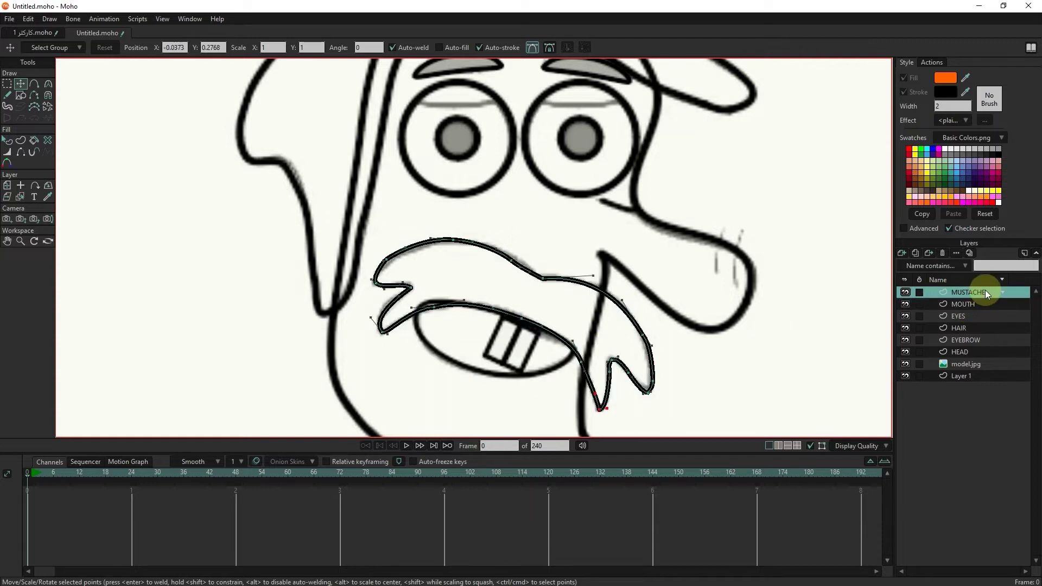
pyautogui.click(903, 254)
pyautogui.click(923, 268)
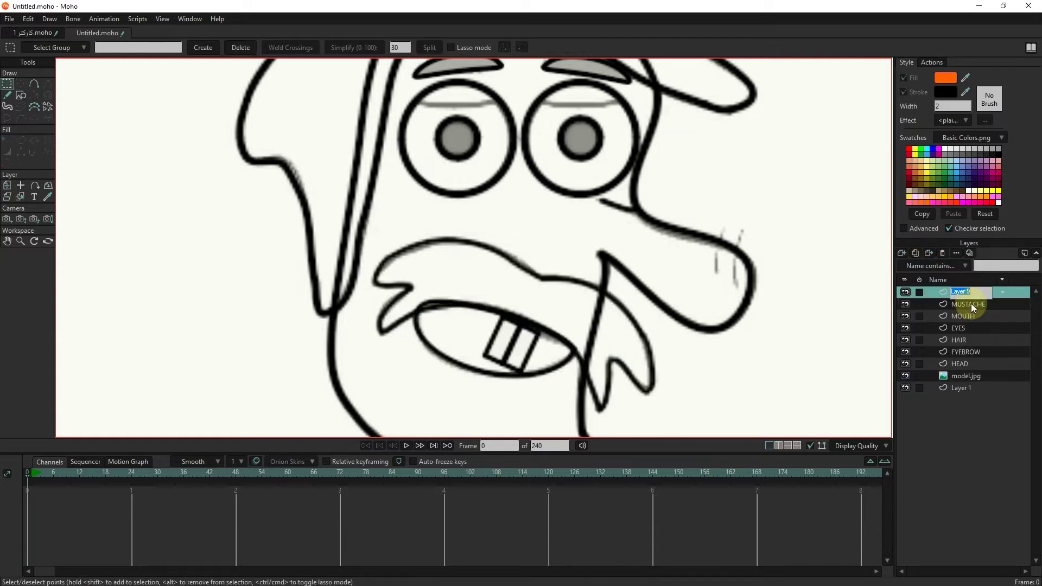
pyautogui.write('NECK')
pyautogui.press('Return')
# - Draw a narrow unfilled rectangle over the sketched neck, with its upper edge reaching into the chin
pyautogui.scroll(-4, 515, 337)
pyautogui.moveTo(513, 337)
pyautogui.mouseDown()
pyautogui.moveTo(493, 97)
pyautogui.moveTo(476, 126)
pyautogui.mouseUp()
pyautogui.click(21, 96)
pyautogui.scroll(3, 459, 223)
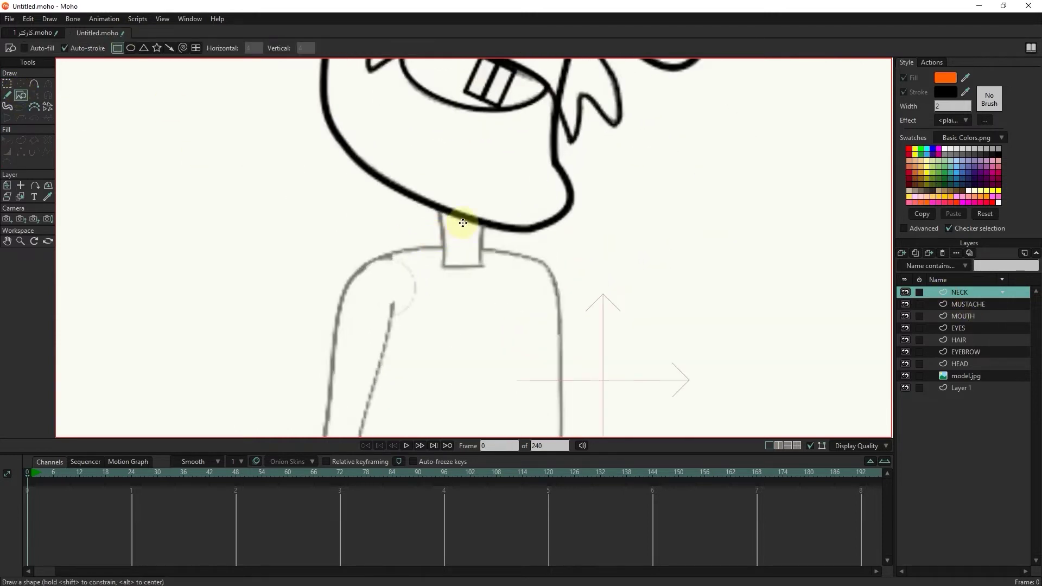
pyautogui.moveTo(479, 227); pyautogui.dragTo(439, 269)
# - Bend the neck rectangle's left and right sides slightly inward using the upper corners' curve handles
pyautogui.click(7, 83)
pyautogui.moveTo(430, 185); pyautogui.dragTo(444, 218)
pyautogui.click(48, 84)
pyautogui.scroll(2, 426, 201)
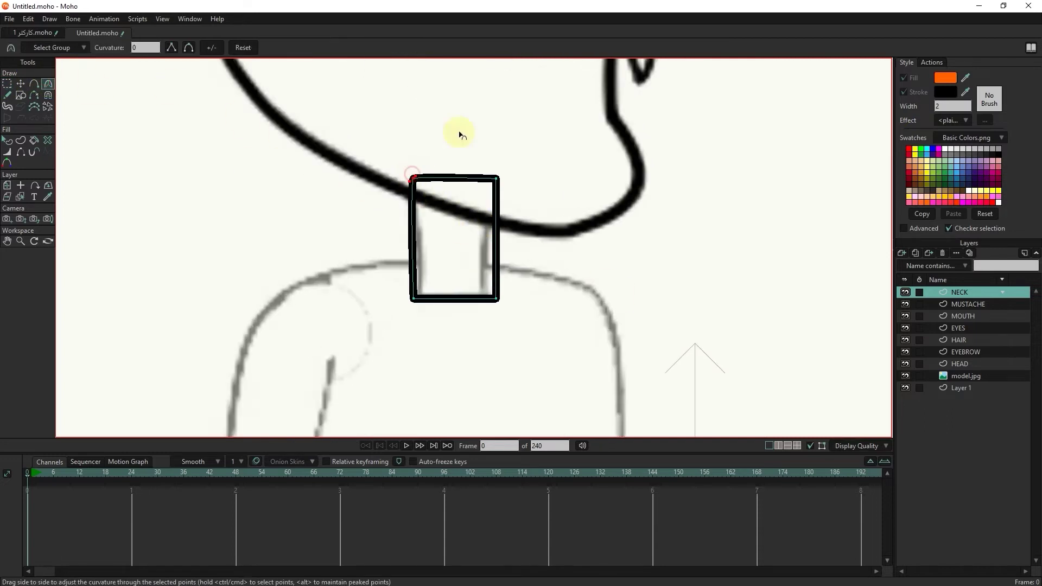
pyautogui.moveTo(411, 185); pyautogui.dragTo(425, 248)
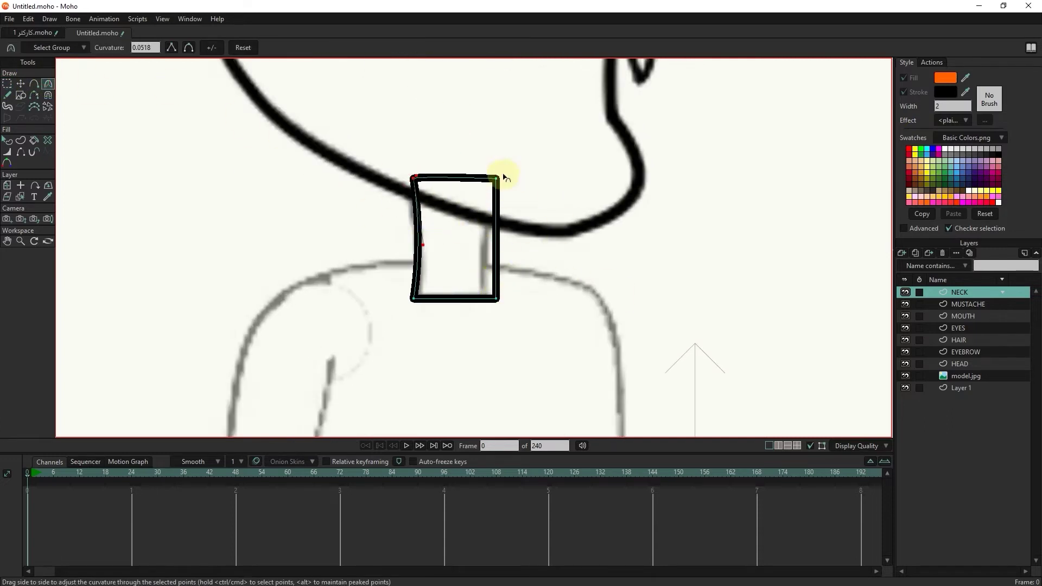
pyautogui.moveTo(502, 180); pyautogui.dragTo(481, 241)
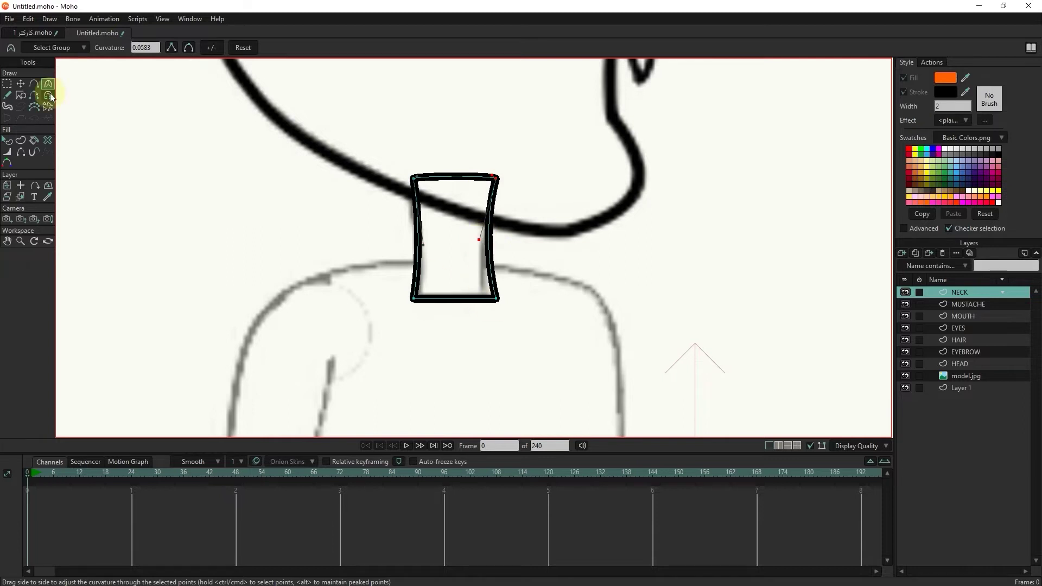
# - Fit the neck's lower right corner to the sketch, round its top into a dome, and move the NECK layer below HEAD
pyautogui.press('t')
pyautogui.moveTo(496, 299); pyautogui.dragTo(485, 295)
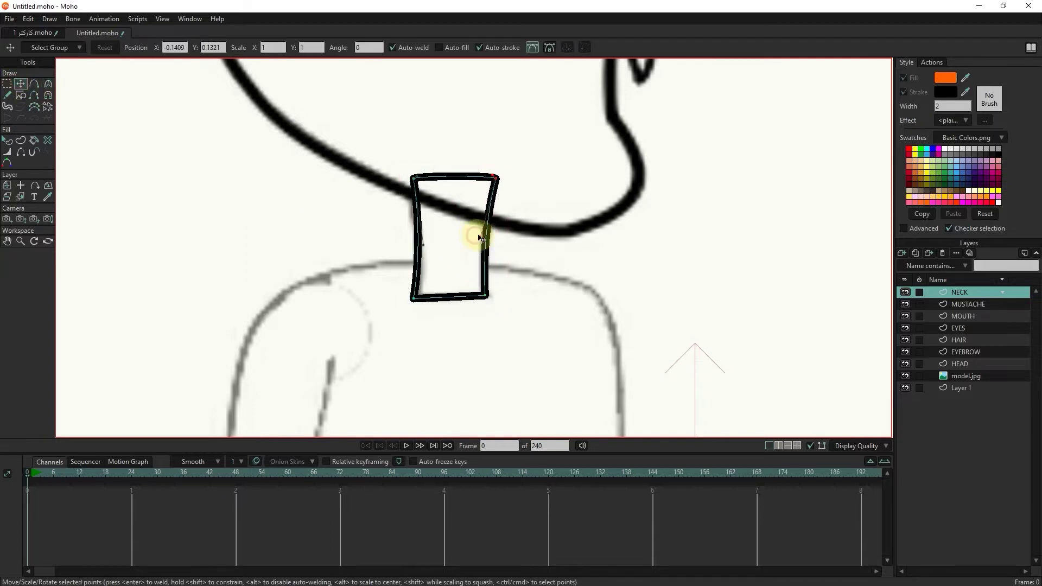
pyautogui.moveTo(476, 238); pyautogui.dragTo(480, 237)
pyautogui.moveTo(492, 176); pyautogui.dragTo(483, 141)
pyautogui.click(416, 184)
pyautogui.click(414, 181)
pyautogui.moveTo(416, 176); pyautogui.dragTo(419, 144)
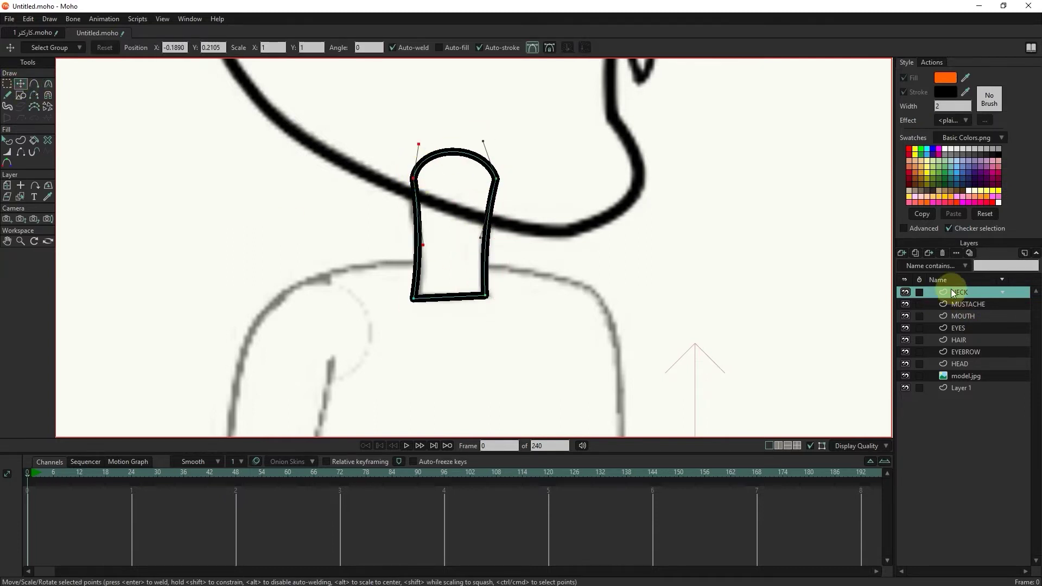
pyautogui.moveTo(956, 293); pyautogui.dragTo(966, 369)
# - Add a new vector layer above MUSTACHE and name it TORSO
pyautogui.scroll(-2, 465, 212)
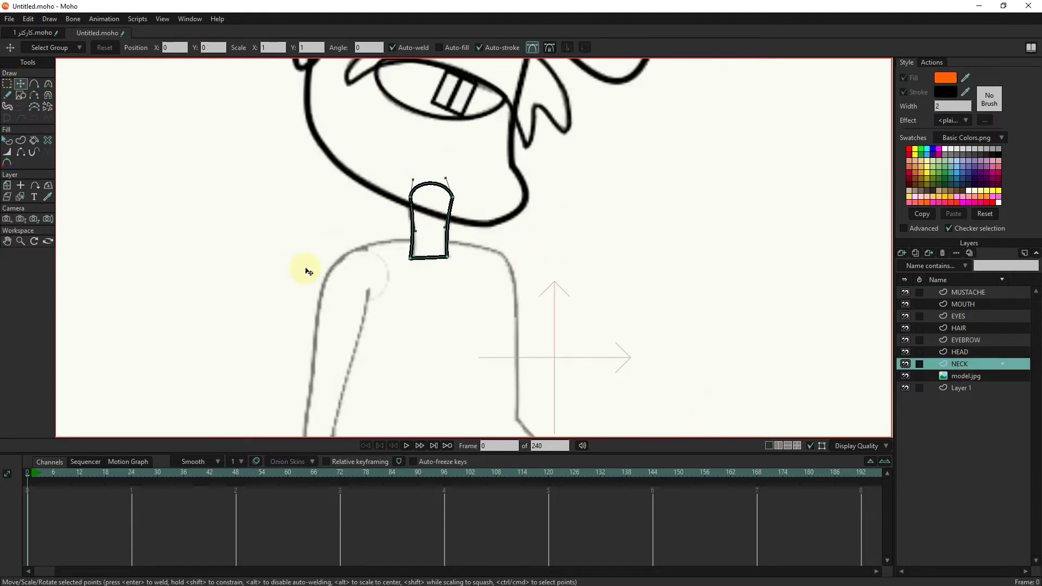
pyautogui.moveTo(302, 268); pyautogui.dragTo(310, 213)
pyautogui.click(902, 254)
pyautogui.click(914, 265)
pyautogui.write('TORSO')
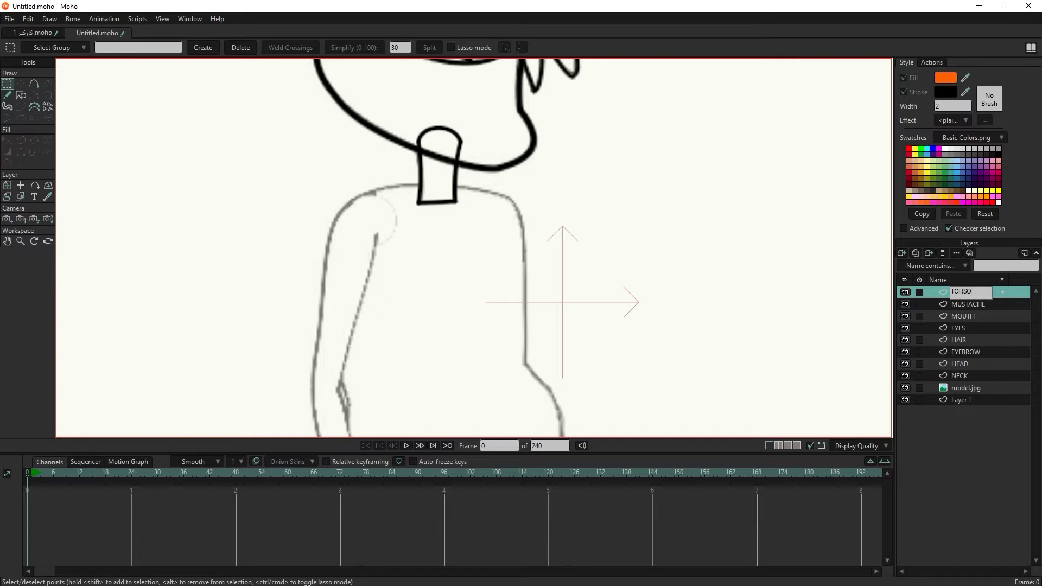
pyautogui.press('Return')
# - Draw an unfilled rectangle over the sketched torso and curve its sides outward and its upper edge into a shoulder line
pyautogui.click(21, 96)
pyautogui.moveTo(444, 356); pyautogui.dragTo(415, 269)
pyautogui.moveTo(478, 109)
pyautogui.mouseDown()
pyautogui.moveTo(337, 348)
pyautogui.moveTo(321, 354)
pyautogui.mouseUp()
pyautogui.click(21, 83)
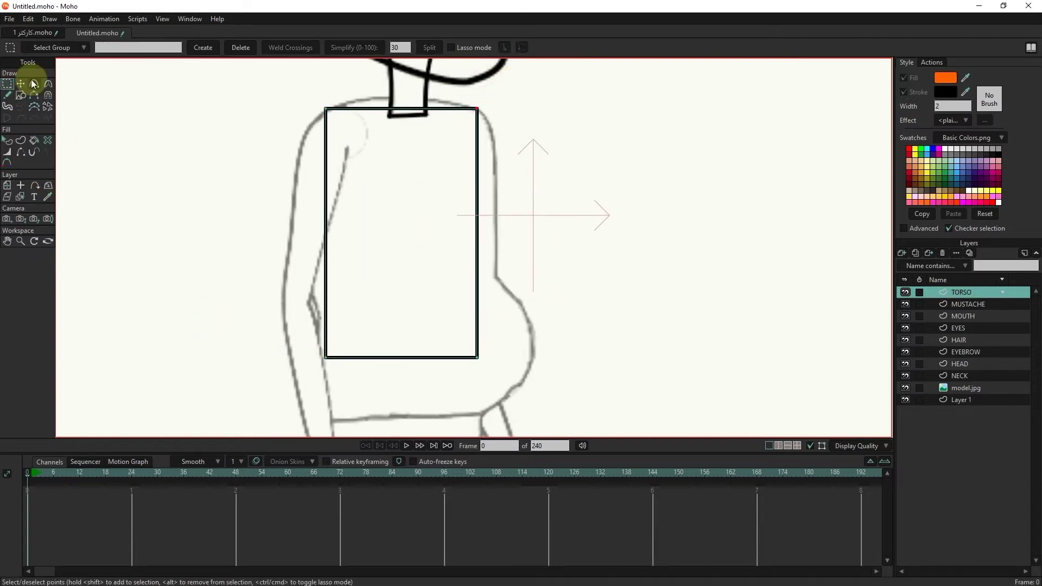
pyautogui.click(49, 84)
pyautogui.moveTo(482, 112); pyautogui.dragTo(519, 168)
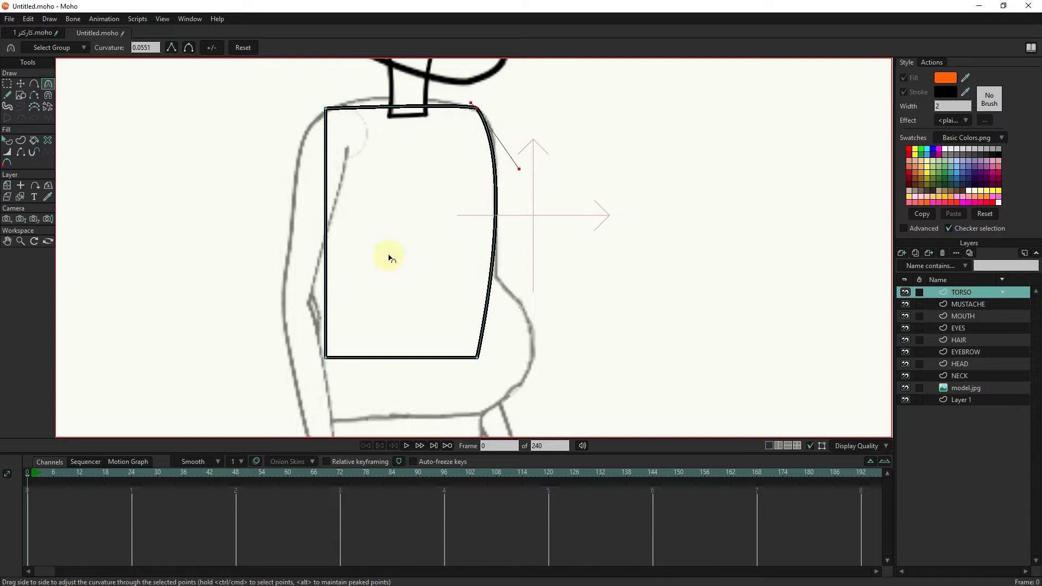
pyautogui.moveTo(327, 108); pyautogui.dragTo(288, 191)
pyautogui.moveTo(361, 94); pyautogui.dragTo(359, 318)
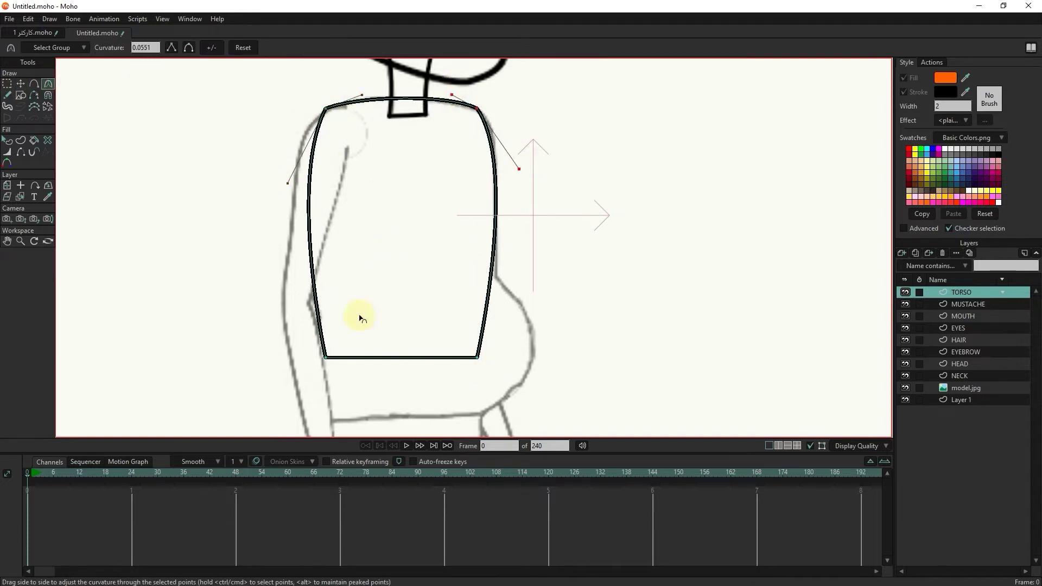
# - Bend the curve handles of the torso's two lower corners to round its bottom edge downward
pyautogui.moveTo(328, 358); pyautogui.dragTo(334, 363)
pyautogui.moveTo(334, 364); pyautogui.dragTo(405, 415)
pyautogui.moveTo(479, 358); pyautogui.dragTo(448, 390)
pyautogui.moveTo(405, 415); pyautogui.dragTo(358, 420)
pyautogui.moveTo(446, 392); pyautogui.dragTo(459, 411)
pyautogui.moveTo(360, 418); pyautogui.dragTo(352, 415)
pyautogui.moveTo(457, 407); pyautogui.dragTo(466, 411)
# - Fit the torso's right shoulder point and its curve handle to the sketched shoulder
pyautogui.scroll(2, 494, 112)
pyautogui.press('t')
pyautogui.moveTo(470, 107); pyautogui.dragTo(478, 111)
pyautogui.moveTo(534, 192); pyautogui.dragTo(526, 149)
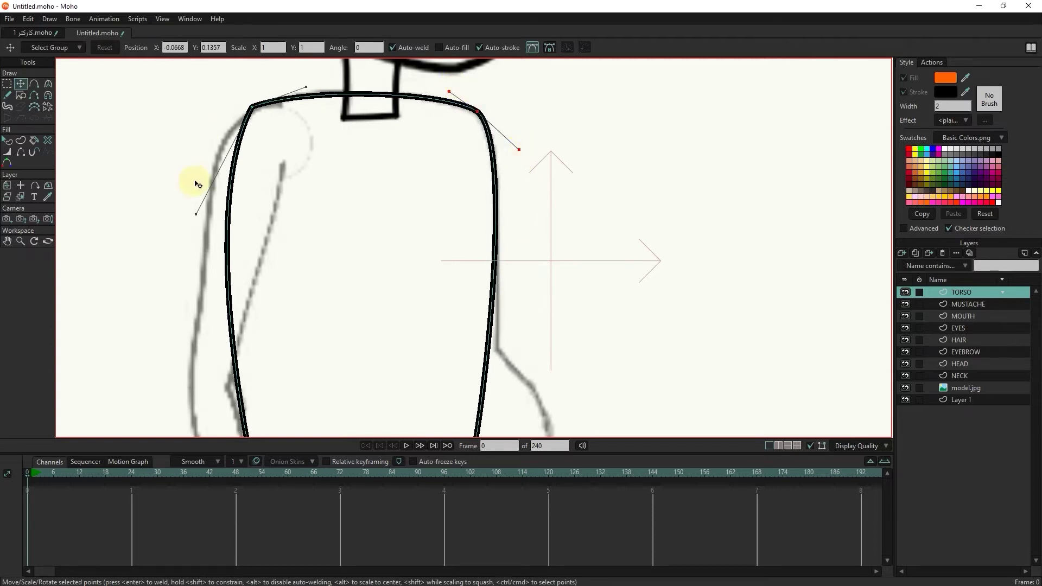
# - Add a point midway down the torso's left side, shift it outward, and refine both shoulders' curve handles
pyautogui.click(34, 84)
pyautogui.click(228, 295)
pyautogui.click(21, 84)
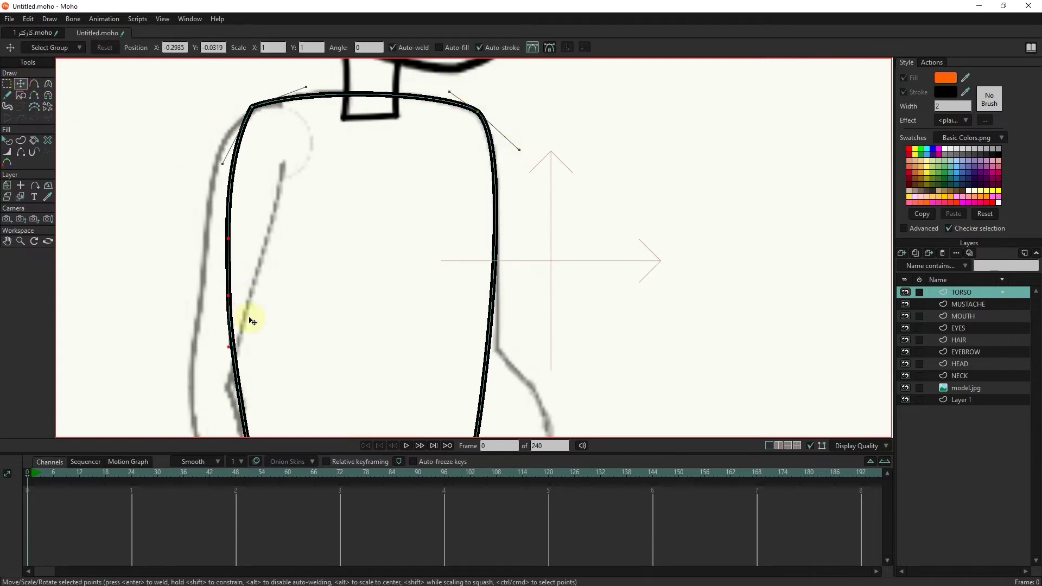
pyautogui.moveTo(229, 296); pyautogui.dragTo(224, 294)
pyautogui.moveTo(239, 154); pyautogui.dragTo(212, 124)
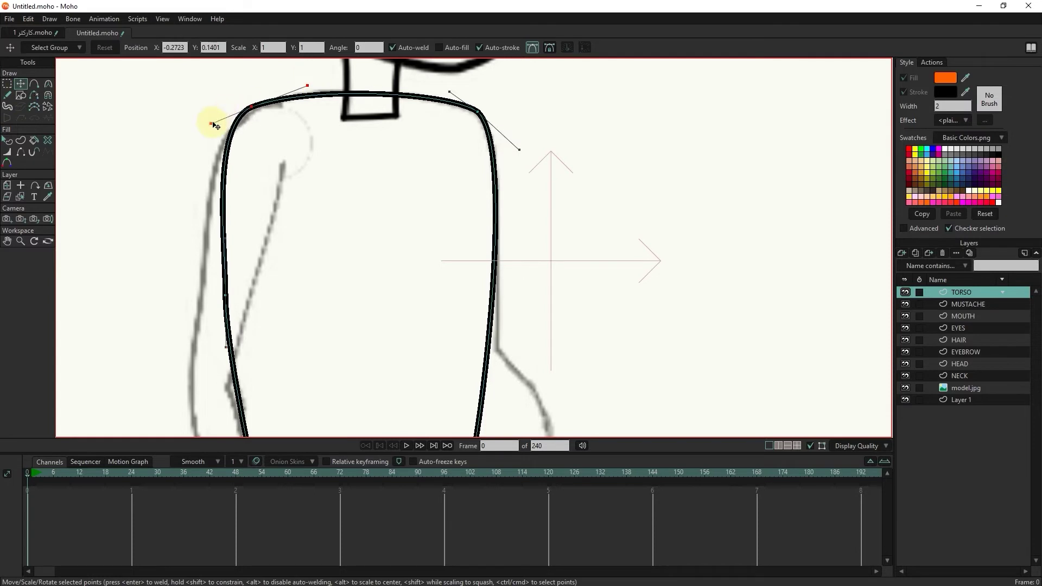
pyautogui.moveTo(519, 149); pyautogui.dragTo(509, 128)
pyautogui.moveTo(448, 91); pyautogui.dragTo(436, 87)
pyautogui.moveTo(509, 128); pyautogui.dragTo(526, 153)
# - Add a new vector layer above TORSO and name it PELVIS
pyautogui.scroll(-2, 381, 252)
pyautogui.moveTo(353, 332); pyautogui.dragTo(371, 236)
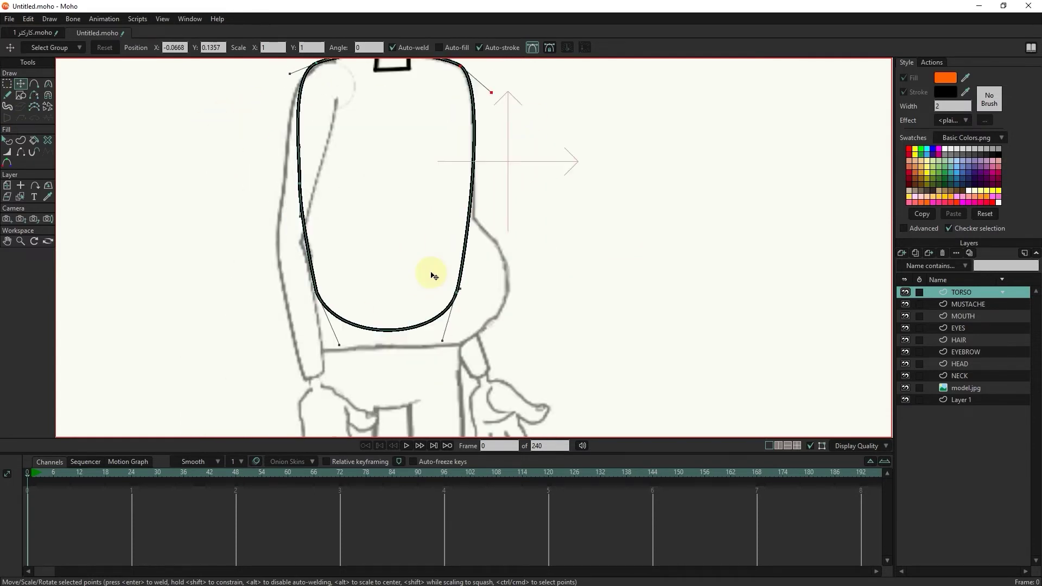
pyautogui.click(902, 253)
pyautogui.write('PELVIS')
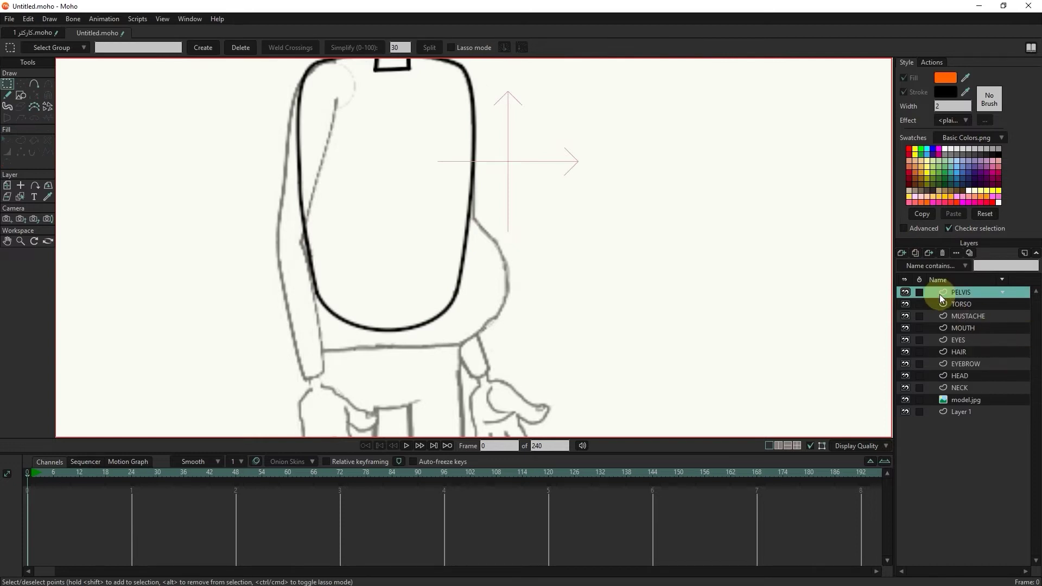
# - Draw an unfilled rectangle from the belly to the tops of the legs and add extra points along its sides
pyautogui.click(21, 95)
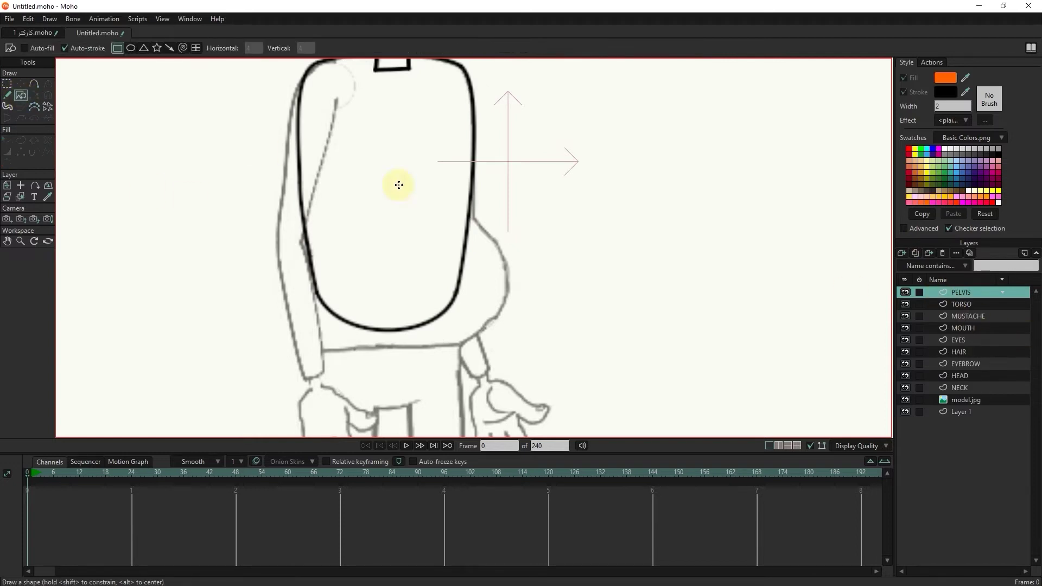
pyautogui.moveTo(459, 205); pyautogui.dragTo(314, 407)
pyautogui.click(48, 85)
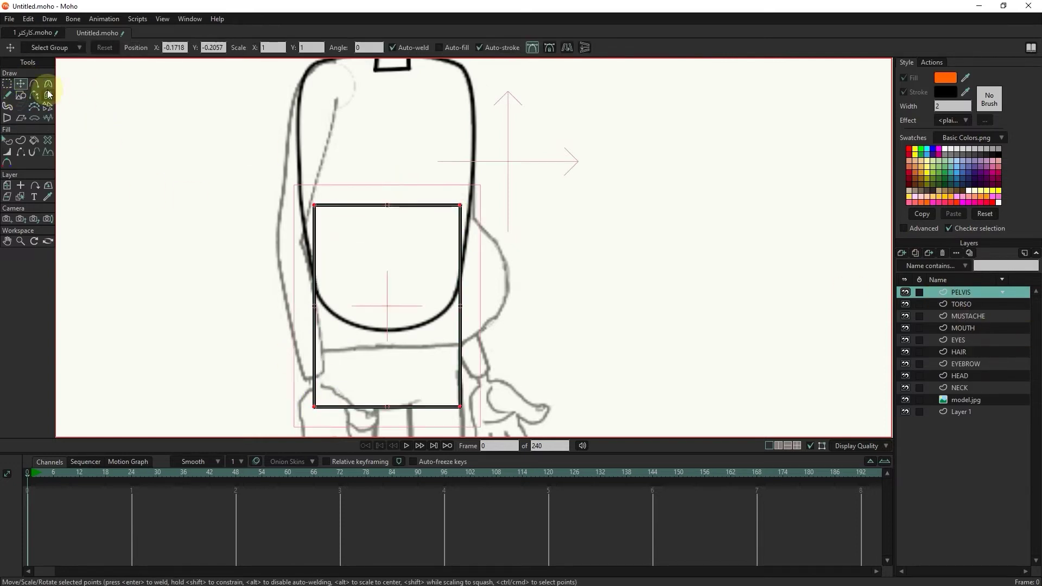
pyautogui.press('a')
pyautogui.click(310, 346)
pyautogui.click(19, 84)
pyautogui.click(35, 87)
pyautogui.click(313, 252)
pyautogui.click(22, 86)
# - Pull the pelvis outline's right side out to the belly bulge and fit its left side to the sketched back
pyautogui.moveTo(460, 286); pyautogui.dragTo(508, 290)
pyautogui.moveTo(469, 324); pyautogui.dragTo(477, 331)
pyautogui.moveTo(509, 260); pyautogui.dragTo(515, 244)
pyautogui.moveTo(316, 249); pyautogui.dragTo(303, 249)
pyautogui.moveTo(314, 347); pyautogui.dragTo(314, 351)
pyautogui.moveTo(313, 406); pyautogui.dragTo(316, 406)
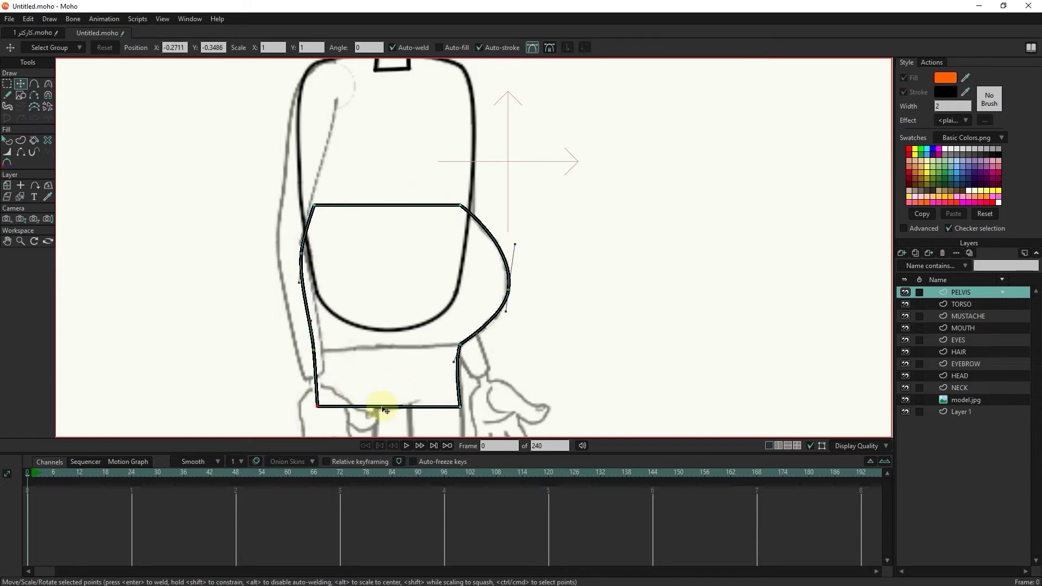
# - Raise the pelvis outline's upper edge into a round dome with curve handles and refine the belly curve
pyautogui.moveTo(341, 310); pyautogui.dragTo(356, 221)
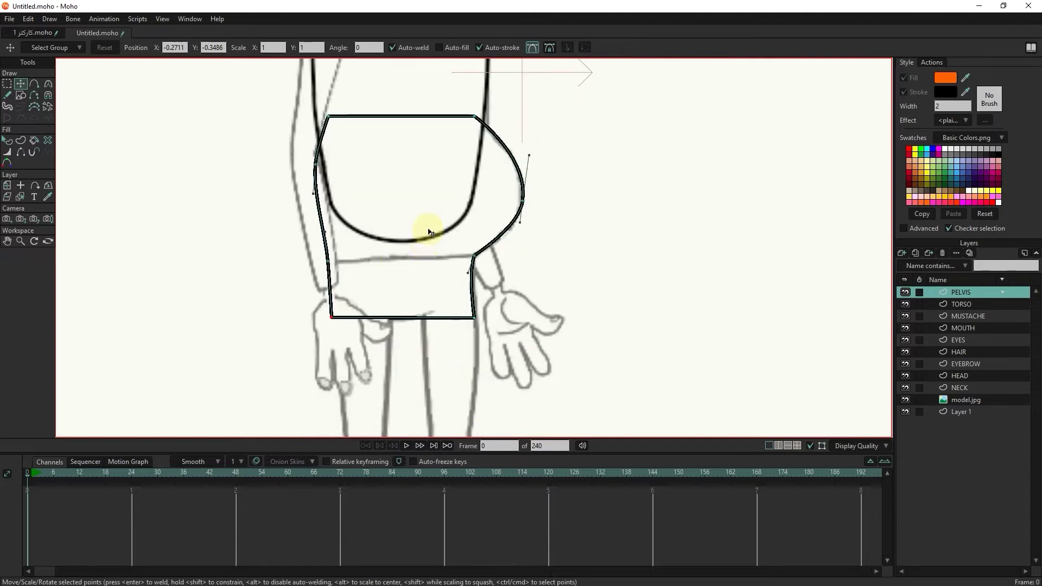
pyautogui.moveTo(426, 240); pyautogui.dragTo(411, 269)
pyautogui.click(48, 84)
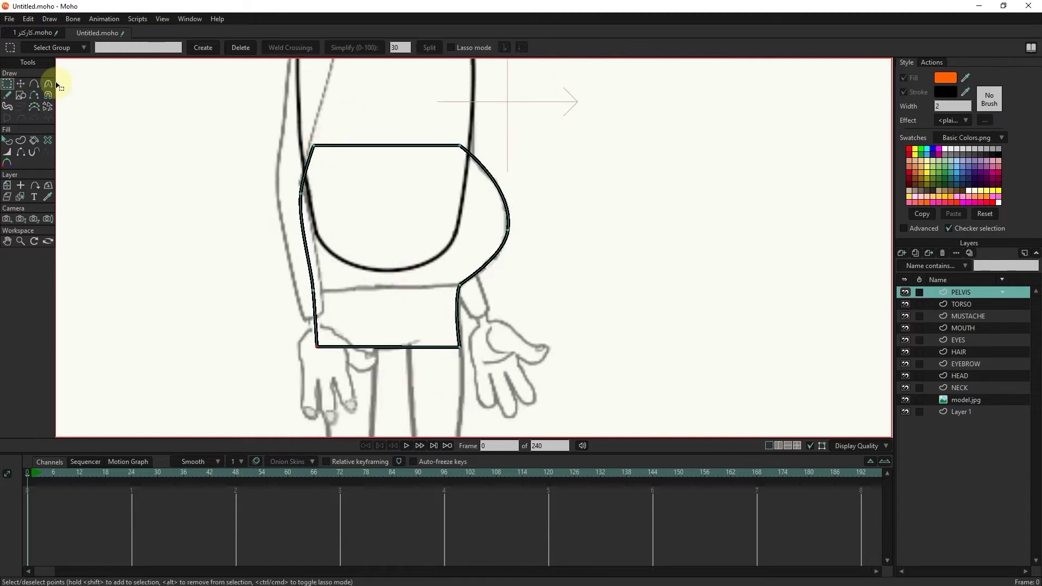
pyautogui.moveTo(312, 145); pyautogui.dragTo(470, 150)
pyautogui.moveTo(448, 116); pyautogui.dragTo(411, 101)
pyautogui.moveTo(332, 84); pyautogui.dragTo(352, 86)
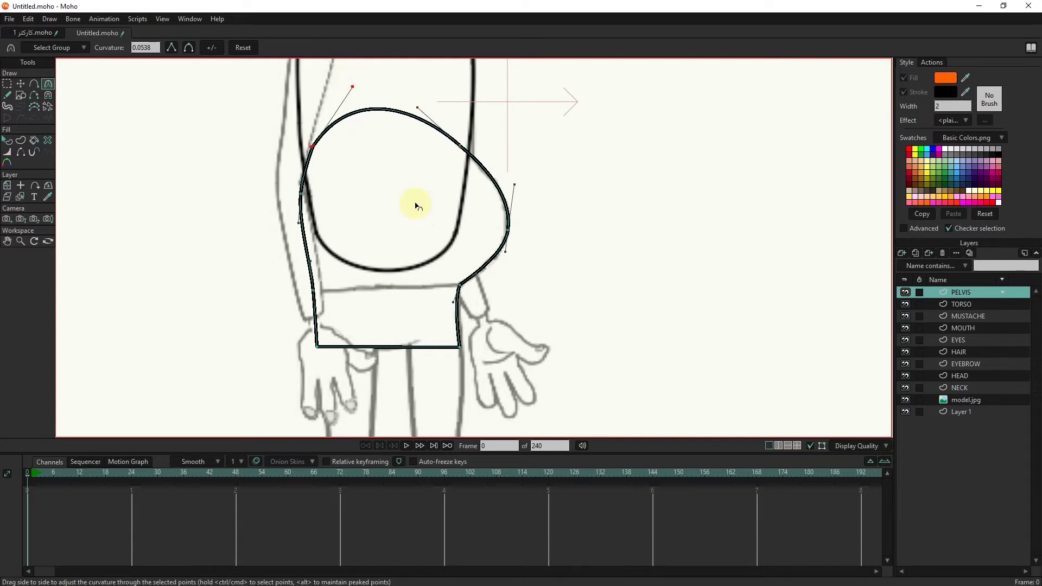
pyautogui.moveTo(507, 255); pyautogui.dragTo(504, 257)
# - Add a new vector layer above PELVIS and name it UPPERARM R
pyautogui.scroll(-2, 387, 340)
pyautogui.click(902, 253)
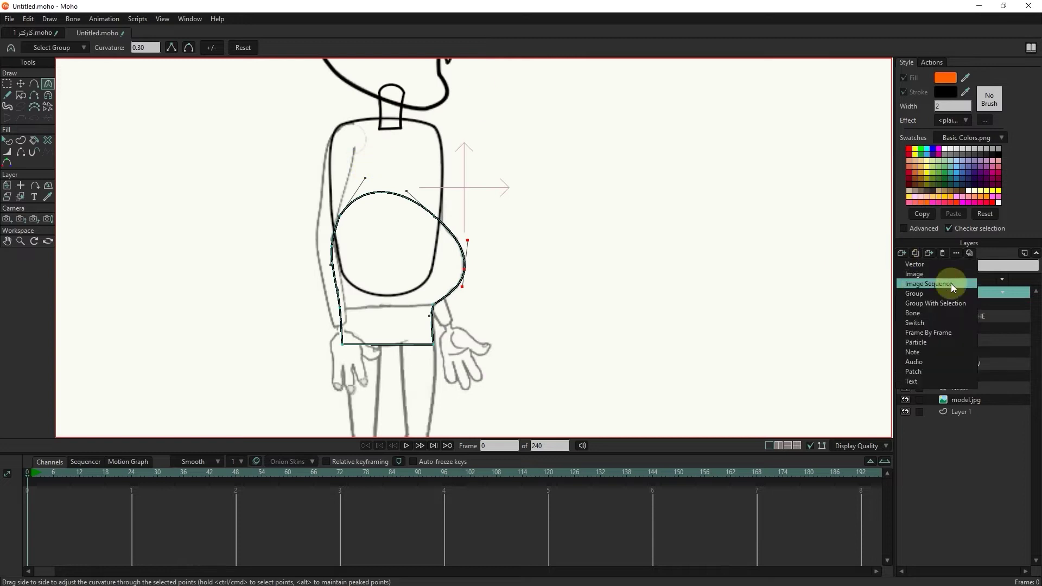
pyautogui.click(951, 284)
pyautogui.write('UPER')
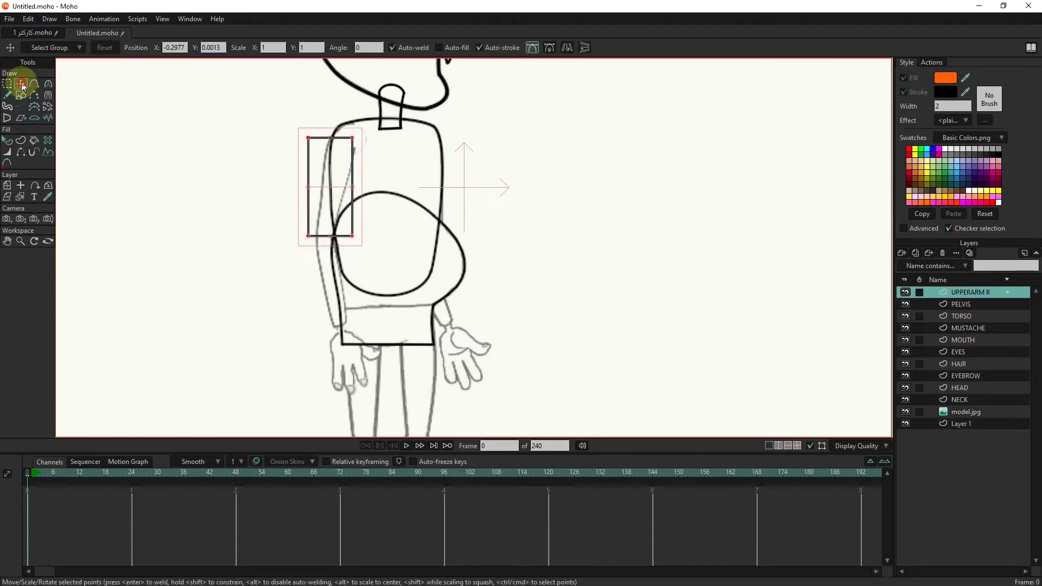
# - Draw a narrow rectangle over the upper arm and reshape its corners and outer side from the shoulder to the elbow
pyautogui.click(21, 83)
pyautogui.moveTo(353, 136); pyautogui.dragTo(361, 139)
pyautogui.moveTo(306, 247); pyautogui.dragTo(311, 271)
pyautogui.moveTo(333, 262); pyautogui.dragTo(332, 263)
pyautogui.click(35, 84)
pyautogui.moveTo(324, 184); pyautogui.dragTo(318, 184)
pyautogui.press('t')
pyautogui.press('c')
pyautogui.moveTo(334, 130); pyautogui.dragTo(318, 139)
# - Add a point on the upper arm's inner side and fit that edge to the sketched arm
pyautogui.scroll(3, 331, 129)
pyautogui.moveTo(382, 144); pyautogui.dragTo(361, 236)
pyautogui.click(34, 84)
pyautogui.click(365, 235)
pyautogui.press('t')
pyautogui.moveTo(336, 360); pyautogui.dragTo(291, 239)
# - Round the upper arm's elbow end with curve handles and fine-tune the inner edge
pyautogui.click(7, 84)
pyautogui.press('t')
pyautogui.press('c')
pyautogui.press('g')
pyautogui.click(409, 239)
pyautogui.click(48, 84)
pyautogui.click(318, 240)
pyautogui.press('t')
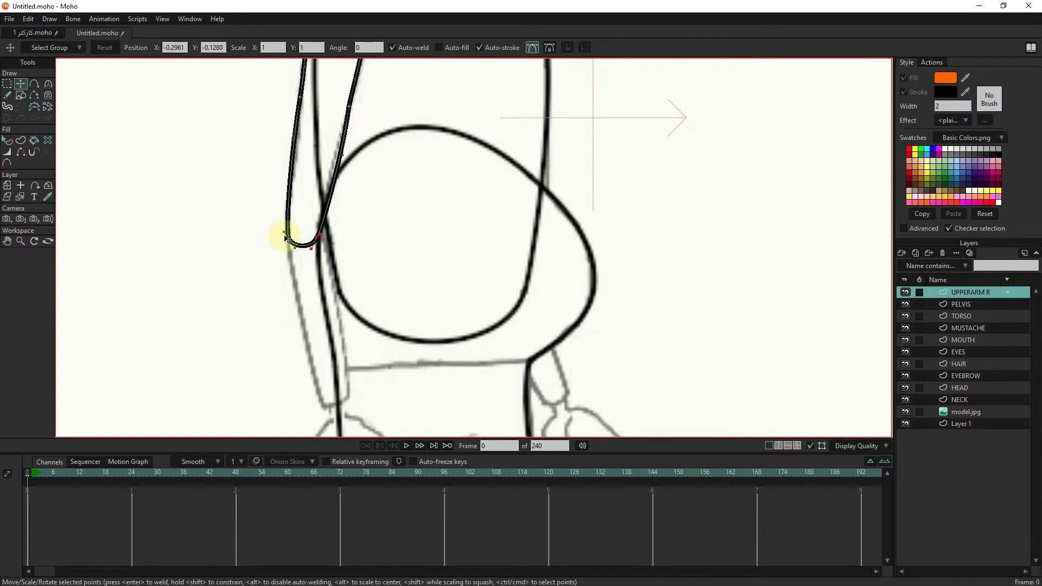
pyautogui.moveTo(348, 106); pyautogui.dragTo(347, 107)
# - Adjust the upper arm's inner shoulder corner to follow the sketched armpit
pyautogui.scroll(-1, 375, 163)
pyautogui.moveTo(378, 167); pyautogui.dragTo(366, 270)
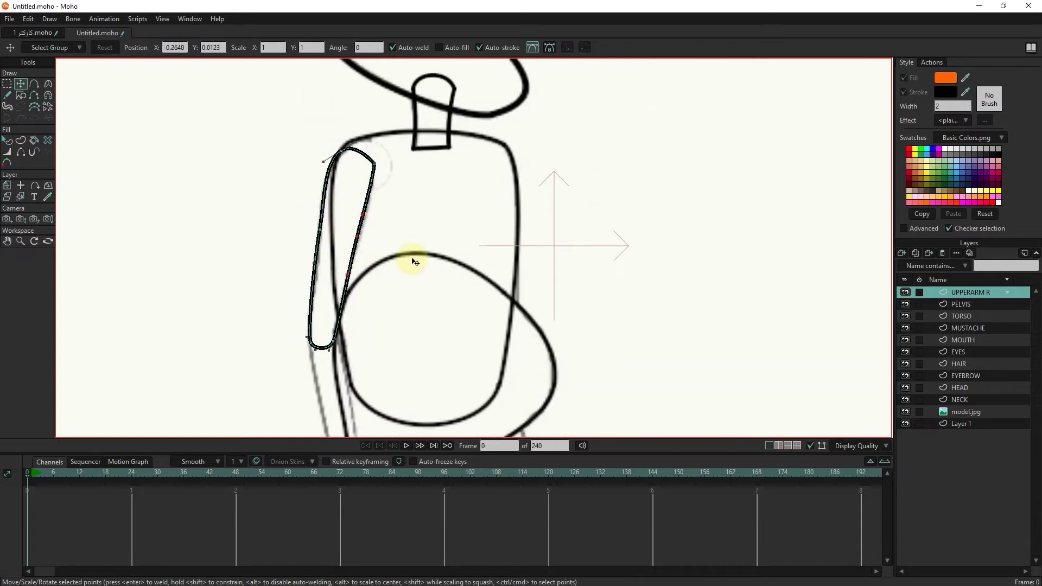
pyautogui.scroll(3, 377, 166)
pyautogui.moveTo(374, 163); pyautogui.dragTo(372, 161)
pyautogui.scroll(-2, 374, 213)
# - Add a new vector layer above UPPERARM R and name it FOREARE R
pyautogui.moveTo(360, 372); pyautogui.dragTo(331, 155)
pyautogui.click(902, 253)
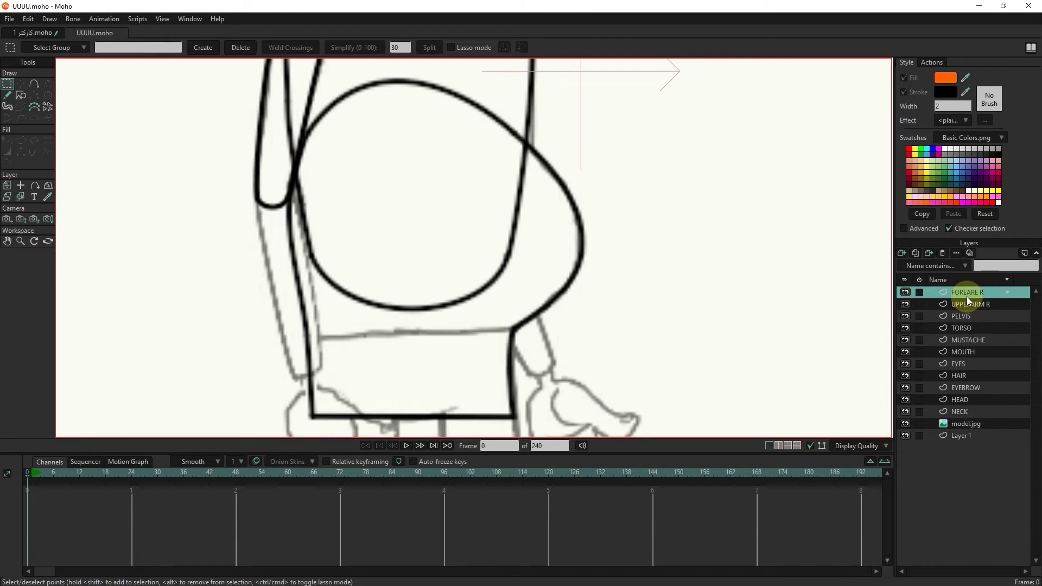
# - Draw a narrow unfilled ellipse over the forearm from elbow to wrist and begin fitting its points to the sketch
pyautogui.press('e')
pyautogui.moveTo(270, 186)
pyautogui.mouseDown()
pyautogui.moveTo(330, 365)
pyautogui.moveTo(357, 369)
pyautogui.mouseUp()
pyautogui.press('t')
pyautogui.moveTo(295, 310); pyautogui.dragTo(285, 320)
# - Add a point at the forearm's elbow end and pull both long sides onto the sketched arm lines
pyautogui.click(35, 84)
pyautogui.click(262, 210)
pyautogui.click(21, 83)
pyautogui.moveTo(259, 282); pyautogui.dragTo(288, 199)
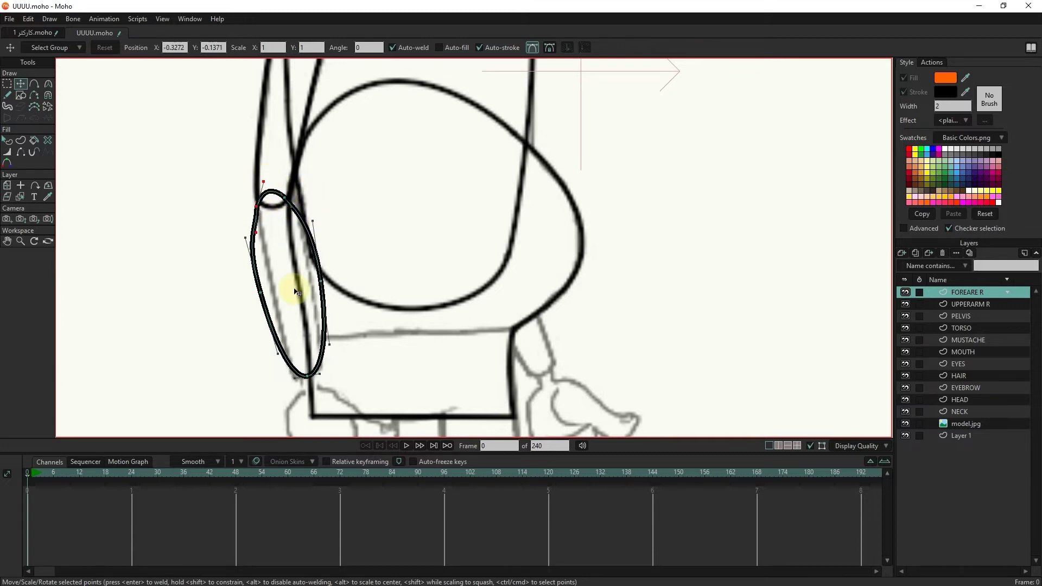
pyautogui.moveTo(260, 292); pyautogui.dragTo(272, 292)
pyautogui.moveTo(257, 237); pyautogui.dragTo(262, 238)
pyautogui.moveTo(321, 282)
pyautogui.mouseDown()
pyautogui.moveTo(298, 280)
pyautogui.moveTo(309, 281)
pyautogui.mouseUp()
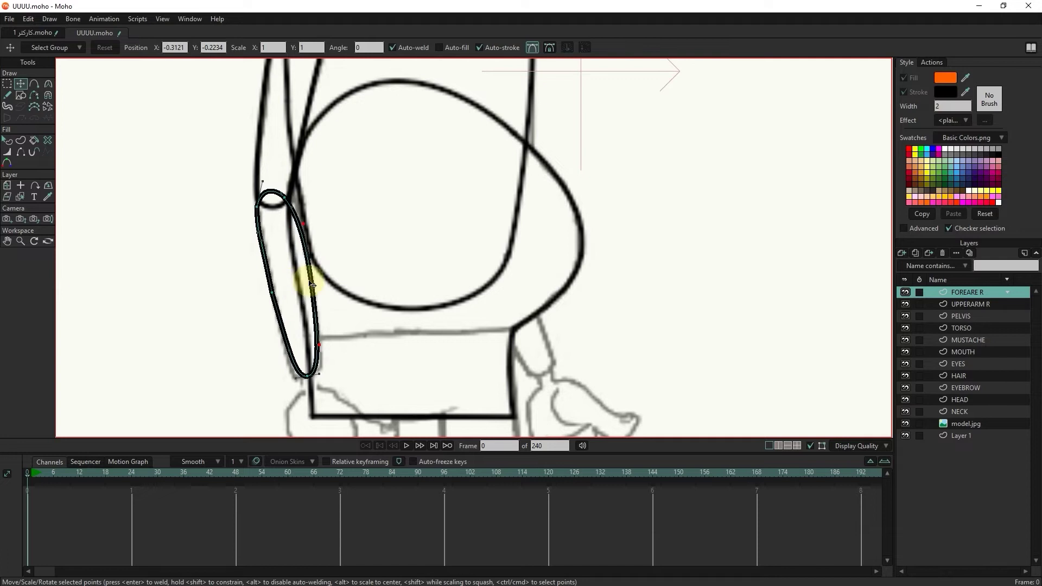
# - Add a point at the forearm's wrist end and reshape its points and handles into a rounded wrist
pyautogui.moveTo(309, 378)
pyautogui.mouseDown()
pyautogui.moveTo(298, 379)
pyautogui.moveTo(321, 368)
pyautogui.mouseUp()
pyautogui.click(34, 83)
pyautogui.click(313, 364)
pyautogui.click(21, 84)
pyautogui.moveTo(320, 346)
pyautogui.mouseDown()
pyautogui.moveTo(329, 343)
pyautogui.moveTo(302, 279)
pyautogui.moveTo(319, 299)
pyautogui.mouseUp()
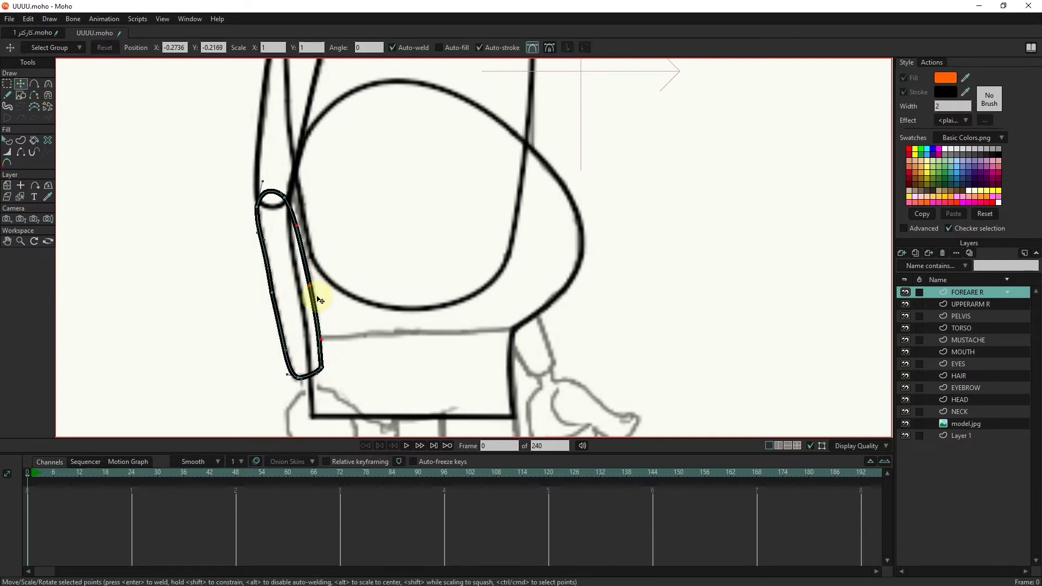
pyautogui.moveTo(282, 375); pyautogui.dragTo(317, 390)
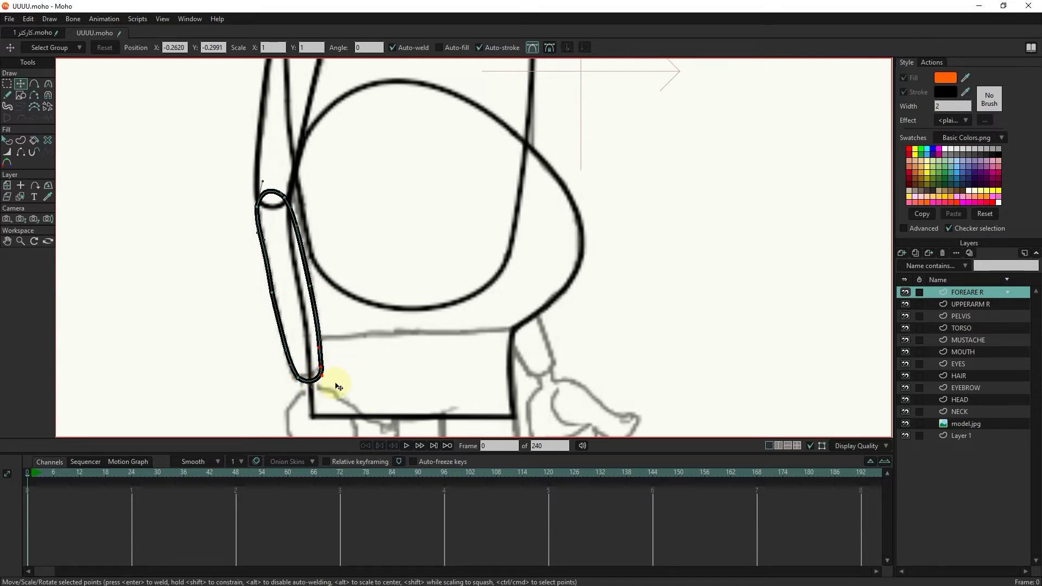
# - Add a new vector layer above FOREARE R and name it HAND R
pyautogui.moveTo(350, 382)
pyautogui.mouseDown()
pyautogui.moveTo(365, 299)
pyautogui.moveTo(327, 282)
pyautogui.moveTo(337, 284)
pyautogui.moveTo(300, 298)
pyautogui.moveTo(310, 297)
pyautogui.mouseUp()
pyautogui.click(902, 254)
pyautogui.click(915, 265)
pyautogui.doubleClick(974, 294)
pyautogui.write('HAND R')
pyautogui.click(946, 293)
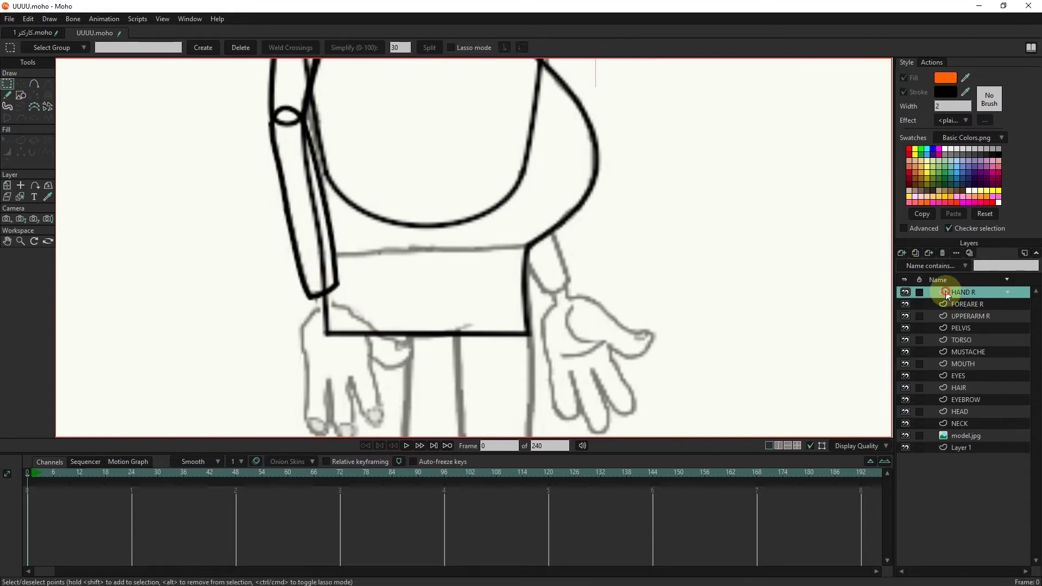
# - Draw the hand outline on HAND R from the wrist down the outer edge and around the three sketched fingers
pyautogui.click(35, 84)
pyautogui.moveTo(311, 284); pyautogui.dragTo(319, 310)
pyautogui.click(302, 330)
pyautogui.click(306, 371)
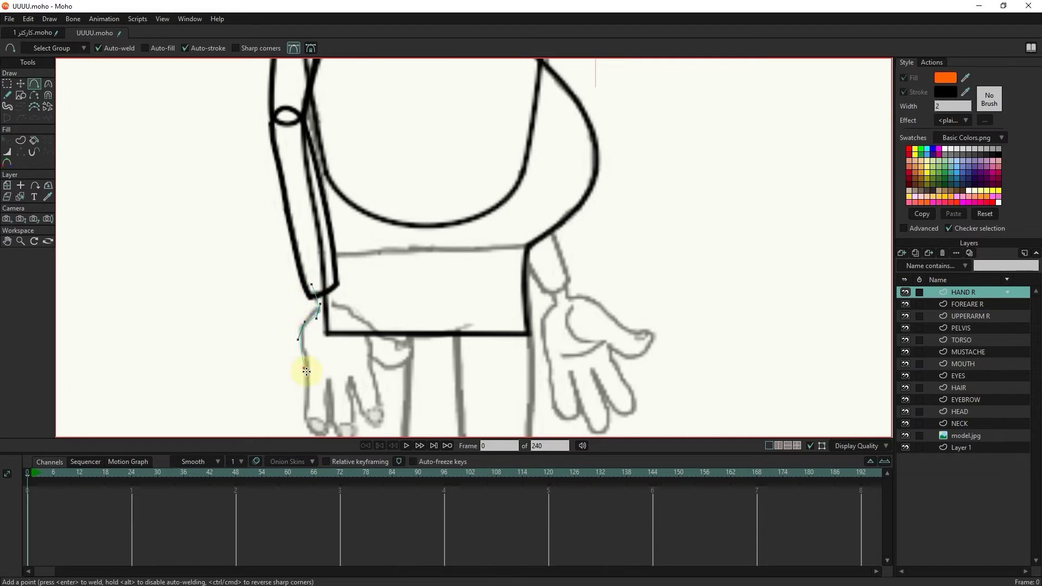
pyautogui.click(308, 418)
pyautogui.moveTo(308, 418); pyautogui.dragTo(313, 306)
pyautogui.scroll(3, 313, 305)
pyautogui.moveTo(369, 345); pyautogui.dragTo(387, 241)
pyautogui.moveTo(387, 241); pyautogui.dragTo(433, 327)
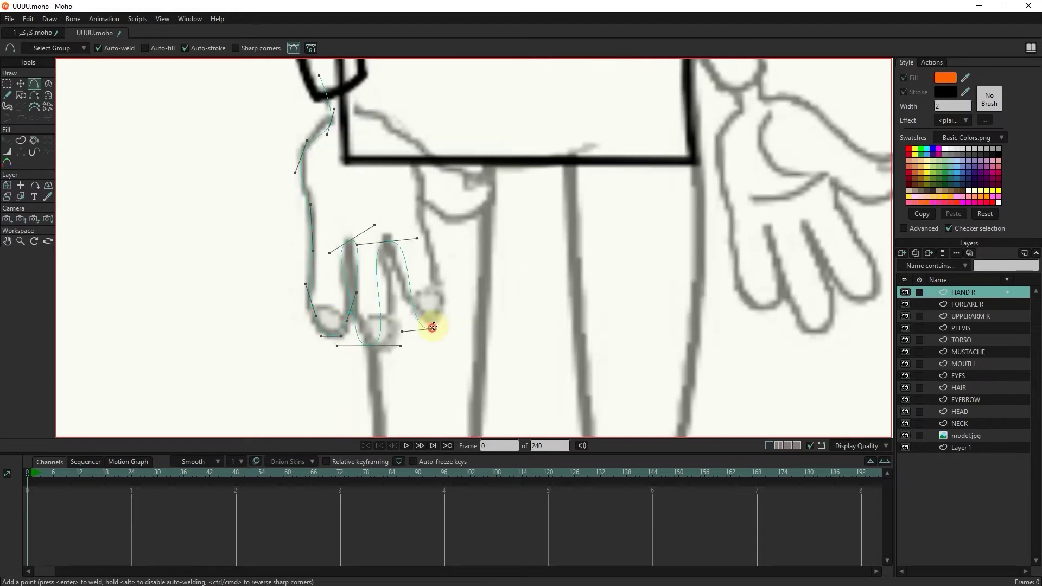
# - Continue the hand outline around the thumb and close it at the wrist, unfilled with a stroke width of 1
pyautogui.moveTo(422, 200); pyautogui.dragTo(418, 168)
pyautogui.moveTo(419, 169)
pyautogui.mouseDown()
pyautogui.moveTo(468, 215)
pyautogui.moveTo(487, 170)
pyautogui.mouseUp()
pyautogui.moveTo(487, 169); pyautogui.dragTo(423, 146)
pyautogui.moveTo(424, 146); pyautogui.dragTo(384, 114)
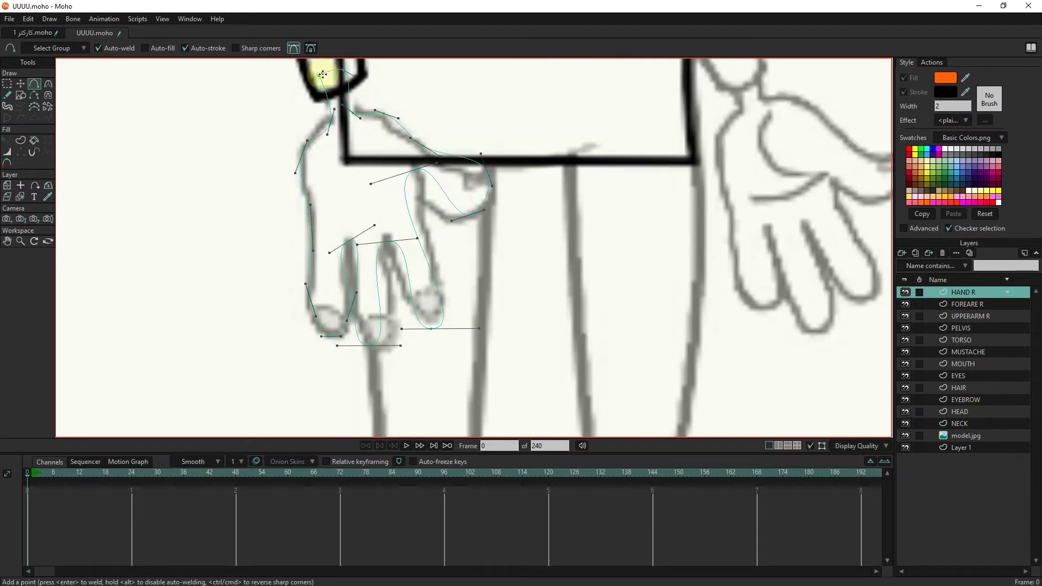
pyautogui.moveTo(323, 74); pyautogui.dragTo(319, 75)
pyautogui.scroll(-2, 954, 107)
pyautogui.scroll(1, 955, 105)
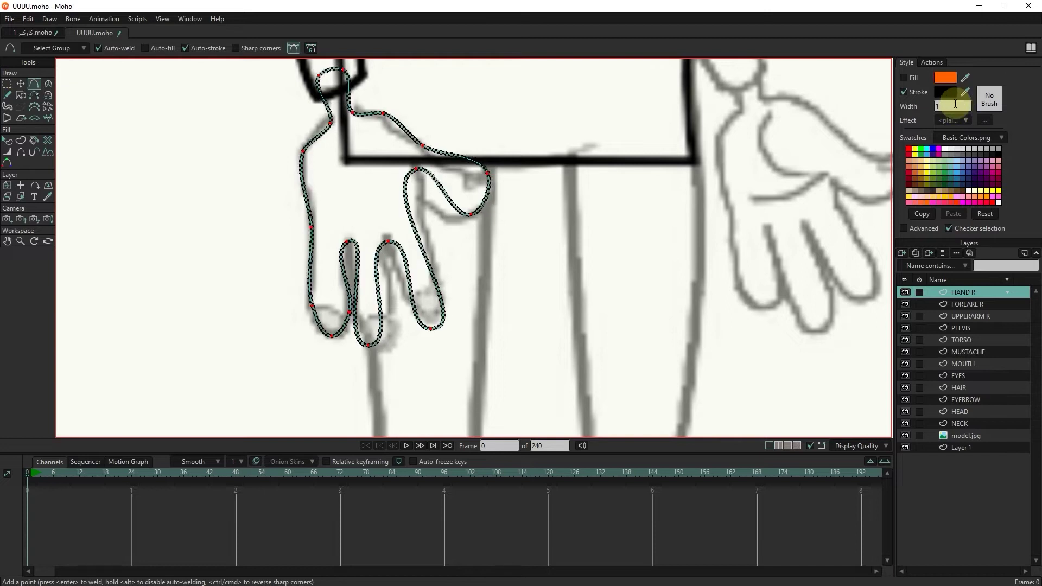
# - Adjust the little finger's points and handles and the neighbouring finger gaps to follow the sketch
pyautogui.press('t')
pyautogui.scroll(2, 360, 358)
pyautogui.click(345, 293)
pyautogui.moveTo(291, 283); pyautogui.dragTo(287, 284)
pyautogui.moveTo(332, 325); pyautogui.dragTo(341, 293)
pyautogui.moveTo(316, 207); pyautogui.dragTo(341, 220)
pyautogui.moveTo(381, 168); pyautogui.dragTo(362, 185)
pyautogui.moveTo(268, 249); pyautogui.dragTo(288, 252)
# - Reshape the middle and index fingertips and narrow the gaps between the fingers to match the sketch
pyautogui.moveTo(462, 317); pyautogui.dragTo(466, 304)
pyautogui.moveTo(442, 186); pyautogui.dragTo(420, 221)
pyautogui.moveTo(356, 195); pyautogui.dragTo(395, 221)
pyautogui.moveTo(372, 340); pyautogui.dragTo(431, 331)
pyautogui.moveTo(401, 190); pyautogui.dragTo(400, 183)
pyautogui.moveTo(428, 307); pyautogui.dragTo(419, 308)
pyautogui.moveTo(437, 140); pyautogui.dragTo(380, 222)
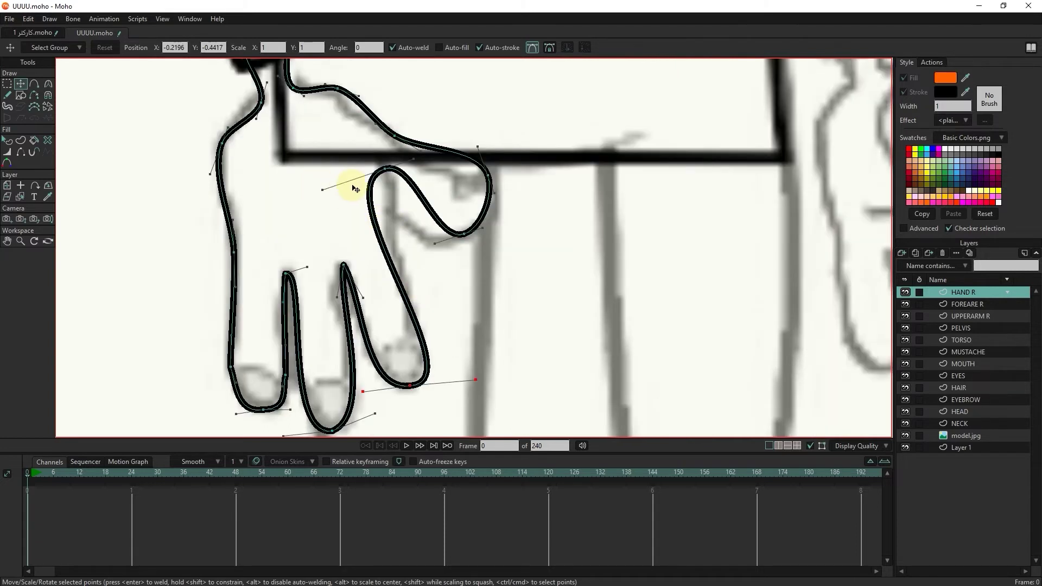
# - Sharpen the gap between thumb and index finger and fit the thumb's tip and edges to the sketch
pyautogui.moveTo(322, 190); pyautogui.dragTo(331, 193)
pyautogui.moveTo(414, 159); pyautogui.dragTo(393, 235)
pyautogui.moveTo(478, 146); pyautogui.dragTo(444, 172)
pyautogui.moveTo(494, 193); pyautogui.dragTo(502, 185)
pyautogui.moveTo(464, 234); pyautogui.dragTo(464, 240)
pyautogui.moveTo(331, 194); pyautogui.dragTo(370, 182)
# - Add a point on the index finger's thumb side and pull that edge onto the sketched line
pyautogui.click(34, 84)
pyautogui.click(416, 270)
pyautogui.click(21, 84)
pyautogui.moveTo(416, 270); pyautogui.dragTo(402, 271)
pyautogui.moveTo(426, 304); pyautogui.dragTo(412, 306)
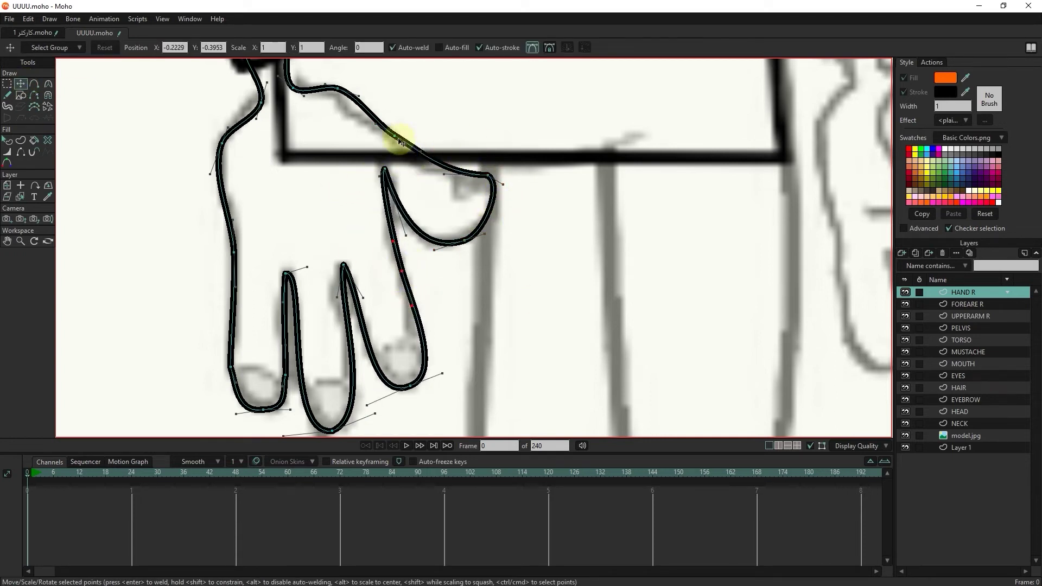
pyautogui.hotkey('ctrl', 'z')
pyautogui.hotkey('ctrl', 'z')
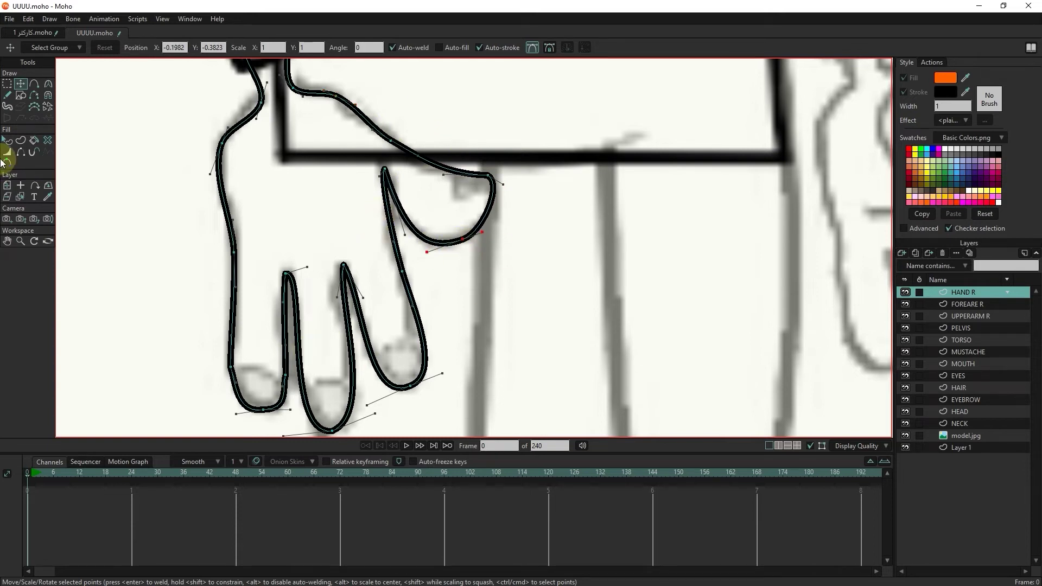
# - Draw small unfilled ellipses as nails on the three fingers and the thumb, tilting the index finger's nail
pyautogui.click(21, 95)
pyautogui.moveTo(270, 360); pyautogui.dragTo(246, 402)
pyautogui.moveTo(348, 379); pyautogui.dragTo(313, 420)
pyautogui.moveTo(410, 339); pyautogui.dragTo(388, 377)
pyautogui.click(21, 83)
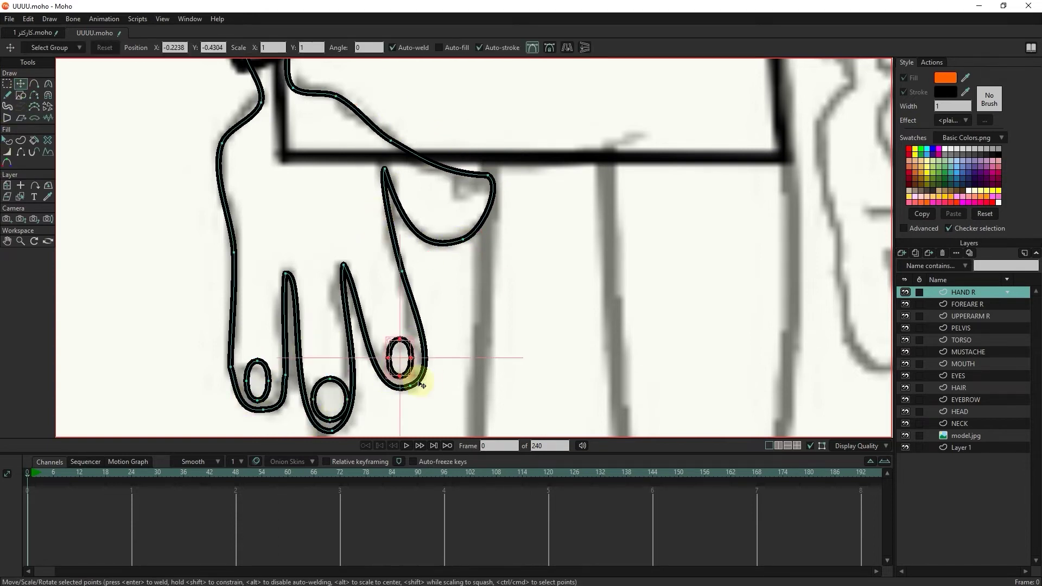
pyautogui.press('e')
pyautogui.moveTo(448, 179); pyautogui.dragTo(482, 204)
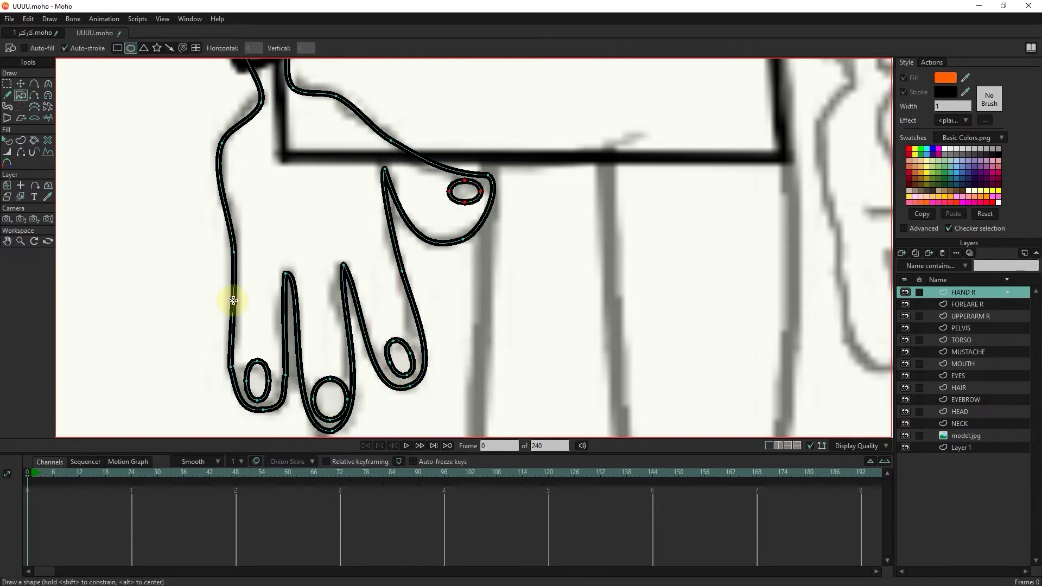
# - Adjust the curvature at the lower edge of the thumb on HAND R
pyautogui.scroll(-4, 238, 297)
pyautogui.scroll(6, 367, 236)
pyautogui.click(48, 83)
pyautogui.click(7, 83)
pyautogui.moveTo(390, 197); pyautogui.dragTo(347, 230)
pyautogui.click(48, 83)
pyautogui.moveTo(308, 217); pyautogui.dragTo(280, 229)
pyautogui.scroll(-3, 358, 275)
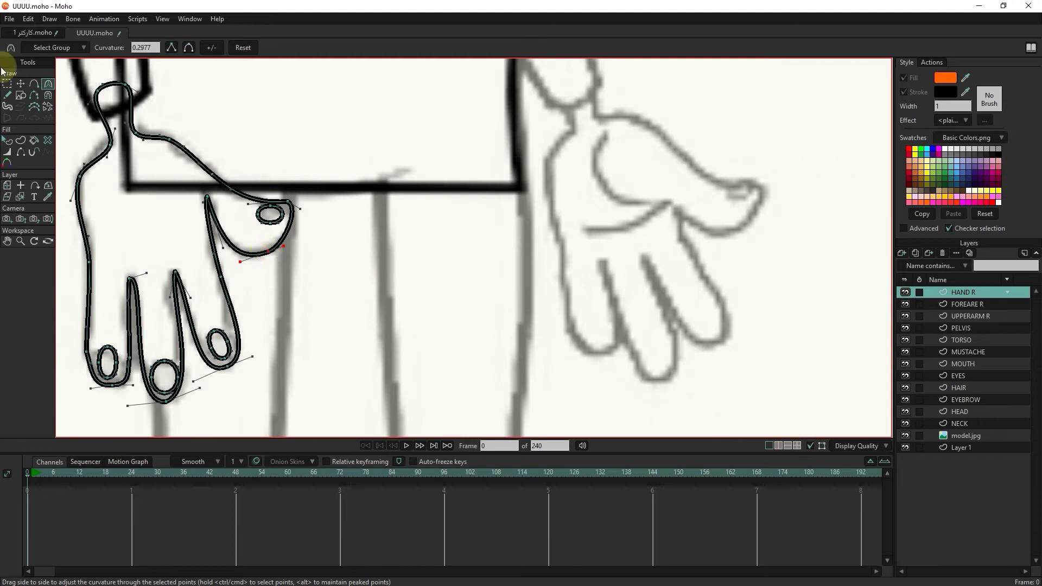
pyautogui.press('t')
# - Group the FOREARE R and UPPERARM R layers in a new group layer named R
pyautogui.scroll(-6, 298, 226)
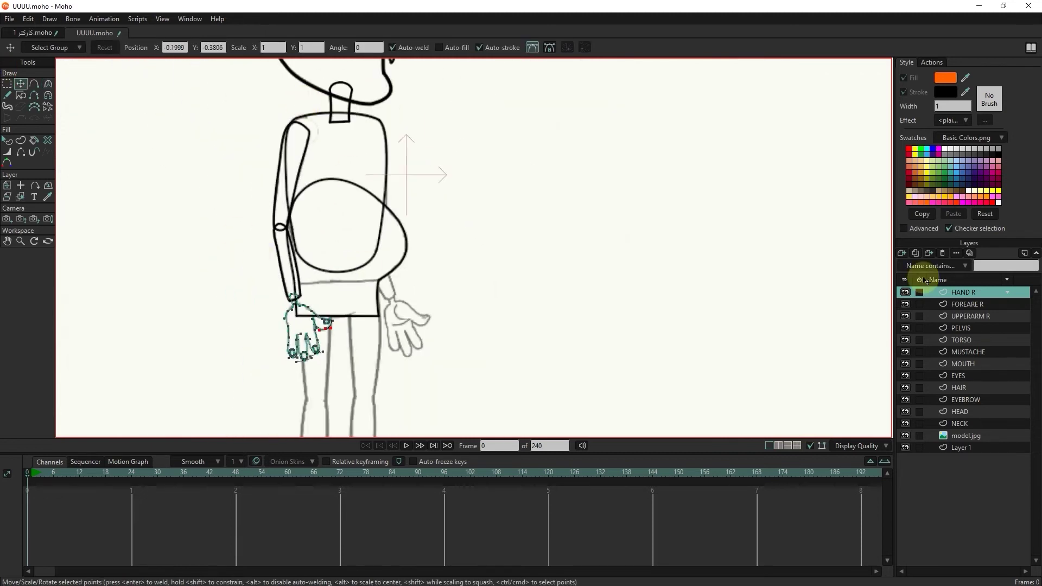
pyautogui.click(972, 315)
pyautogui.click(902, 253)
pyautogui.click(924, 302)
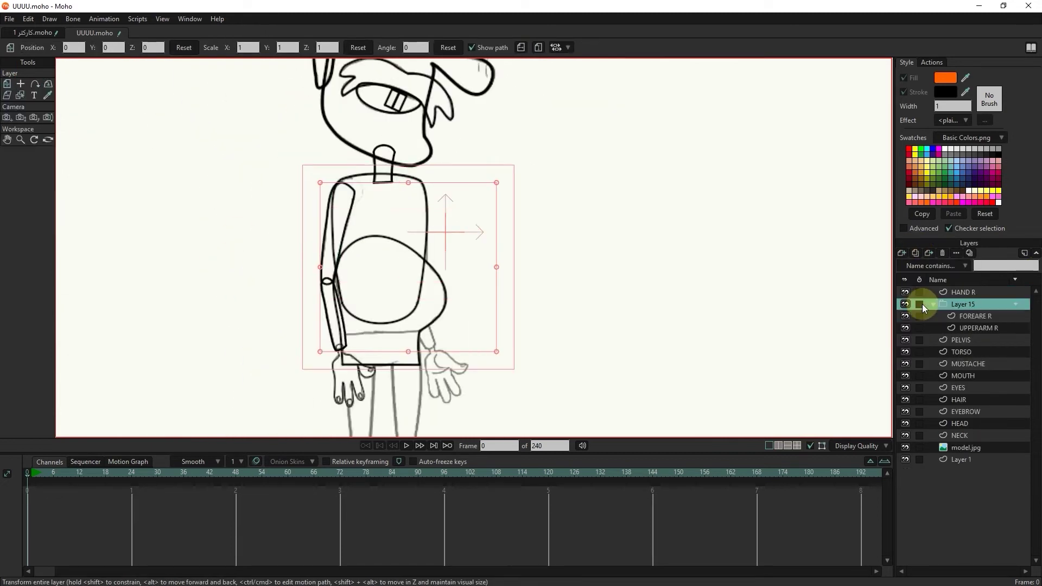
pyautogui.write('R')
pyautogui.press('Return')
# - Duplicate the R group and name the copy L
pyautogui.click(916, 254)
pyautogui.doubleClick(953, 305)
pyautogui.write('L')
pyautogui.press('Return')
pyautogui.click(933, 304)
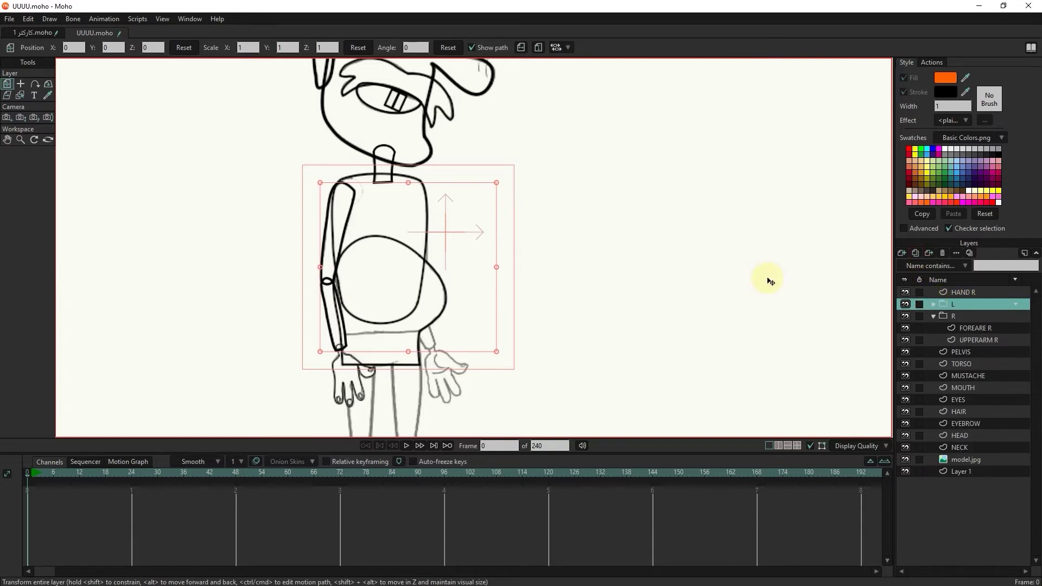
# - Move group L to the opposite shoulder and rotate it about 9.19 degrees around an origin set there
pyautogui.moveTo(327, 263); pyautogui.dragTo(414, 271)
pyautogui.moveTo(426, 238); pyautogui.dragTo(401, 238)
pyautogui.click(21, 84)
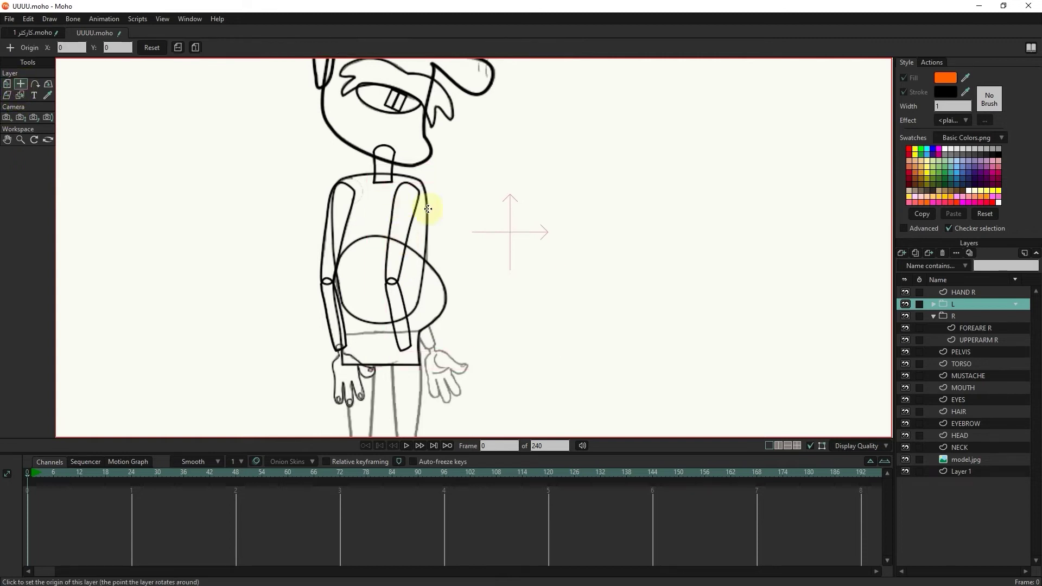
pyautogui.click(6, 84)
pyautogui.moveTo(421, 348); pyautogui.dragTo(456, 353)
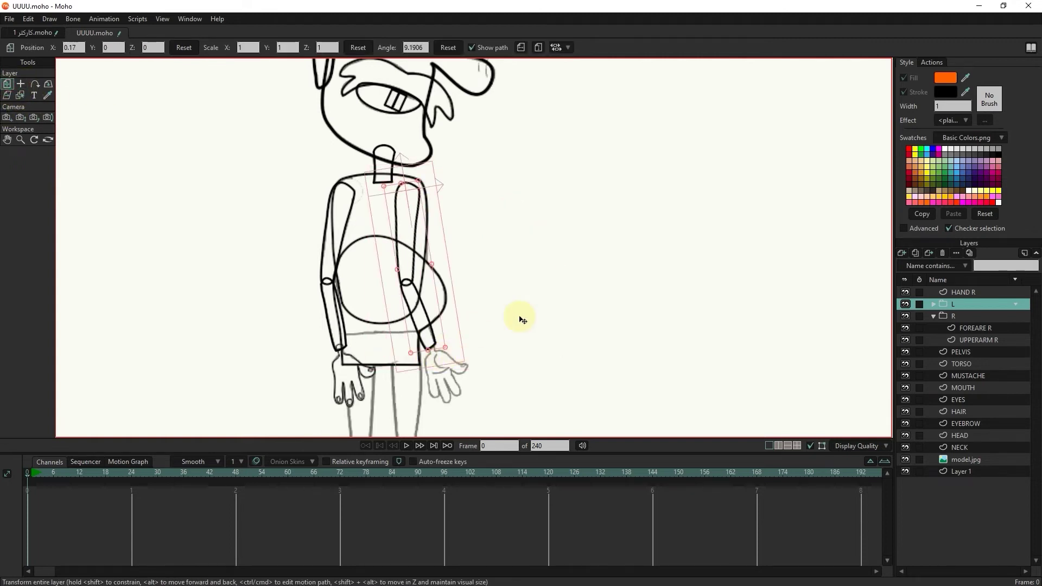
# - Move group L below NECK in the layer order, and place a duplicate of HAND R directly beneath it
pyautogui.click(943, 306)
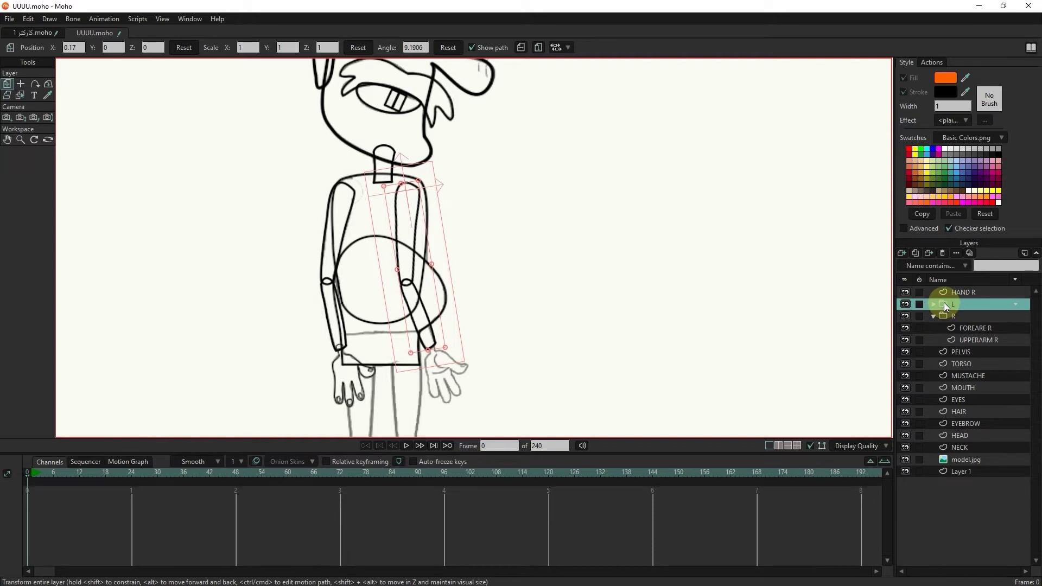
pyautogui.moveTo(944, 304); pyautogui.dragTo(962, 441)
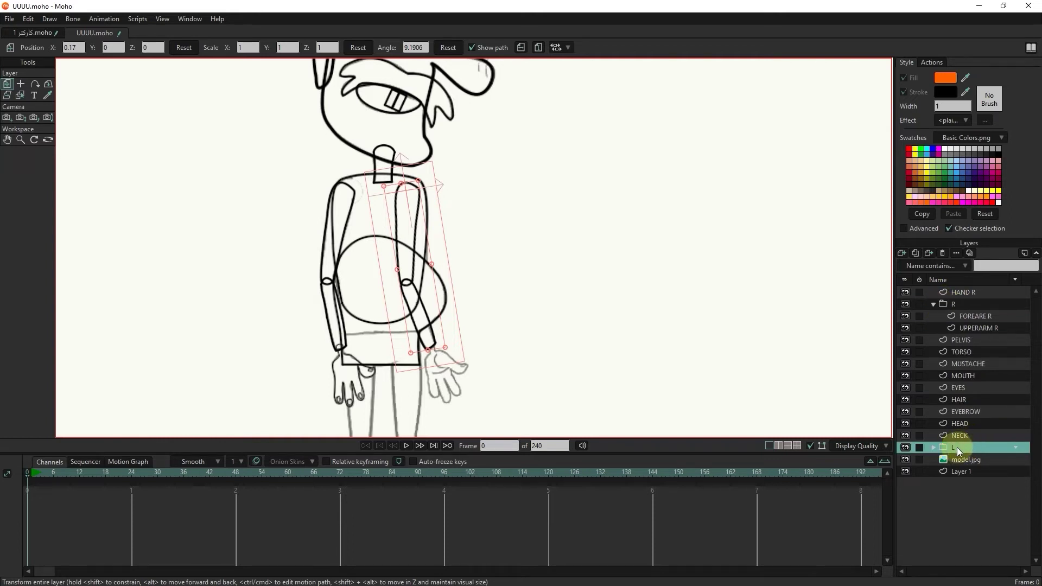
pyautogui.click(963, 293)
pyautogui.click(916, 254)
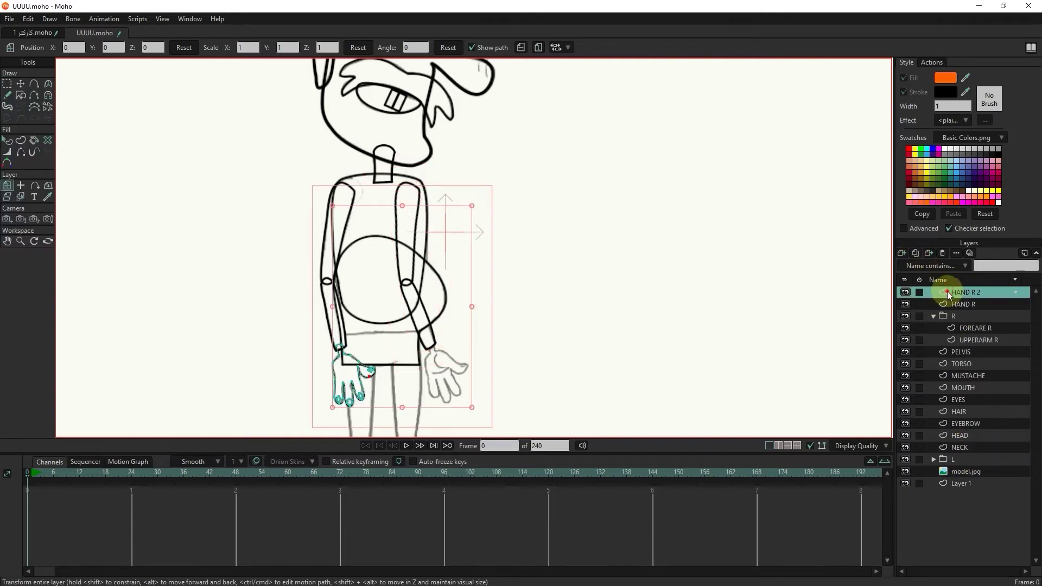
pyautogui.moveTo(968, 468); pyautogui.dragTo(960, 468)
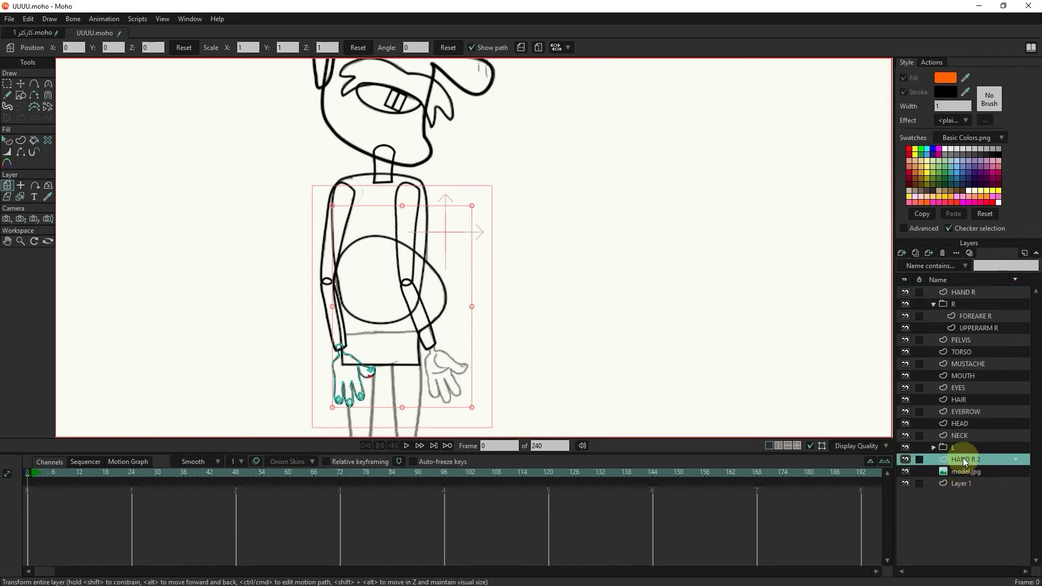
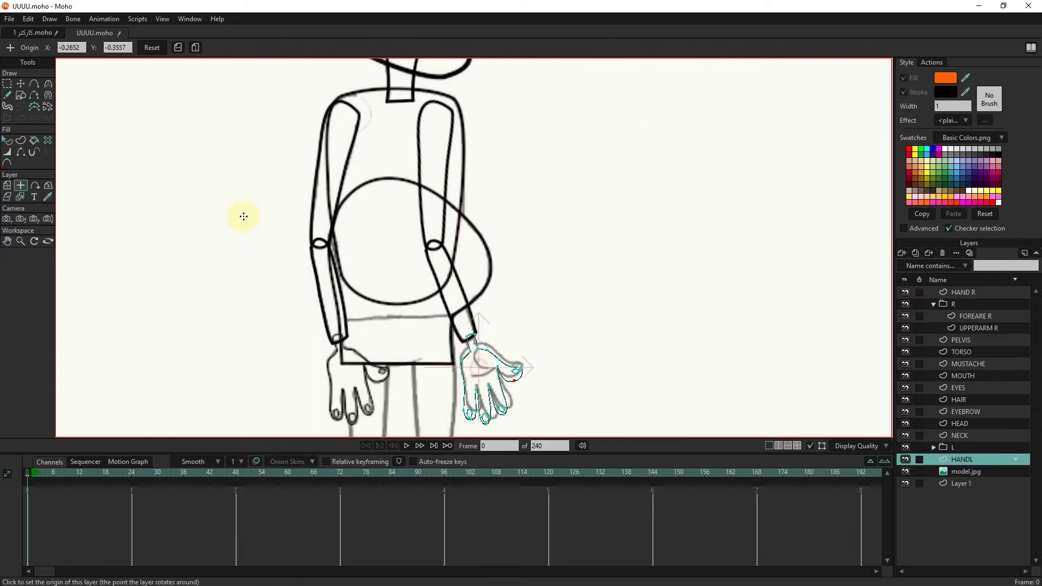
# - Rotate the HANDL layer about 6.34 degrees and nudge it up to fit the left forearm's wrist
pyautogui.moveTo(527, 328); pyautogui.dragTo(525, 321)
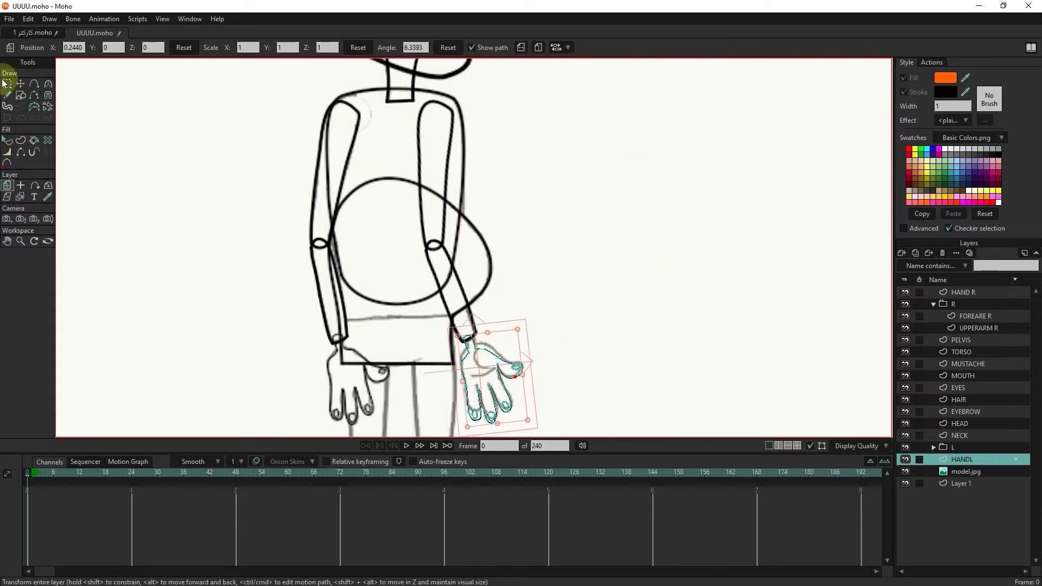
pyautogui.moveTo(486, 370); pyautogui.dragTo(487, 365)
pyautogui.scroll(4, 498, 383)
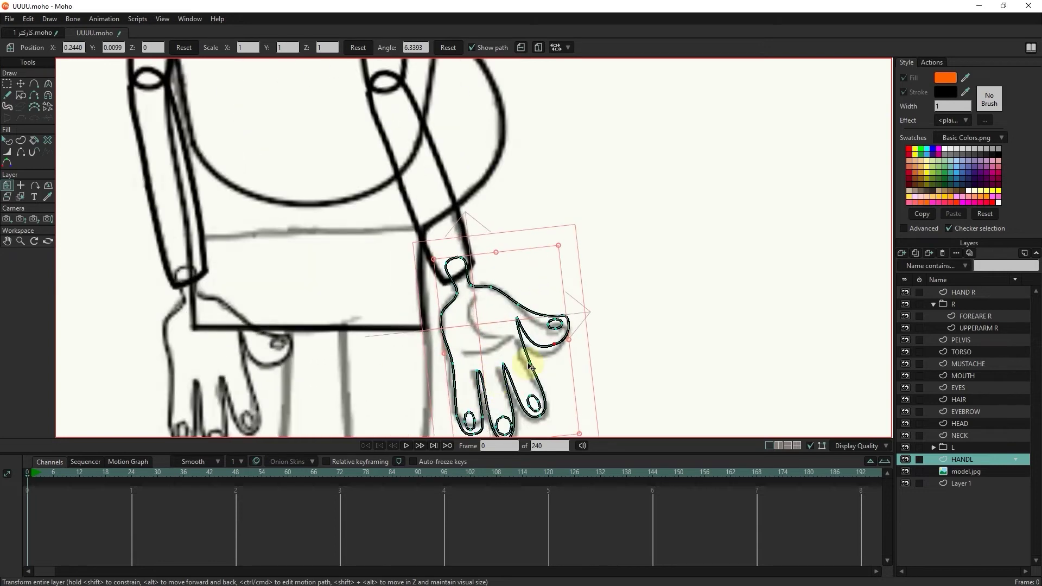
# - Fit HANDL's gap between thumb and index finger to the sketch and flatten the thumbnail
pyautogui.click(20, 83)
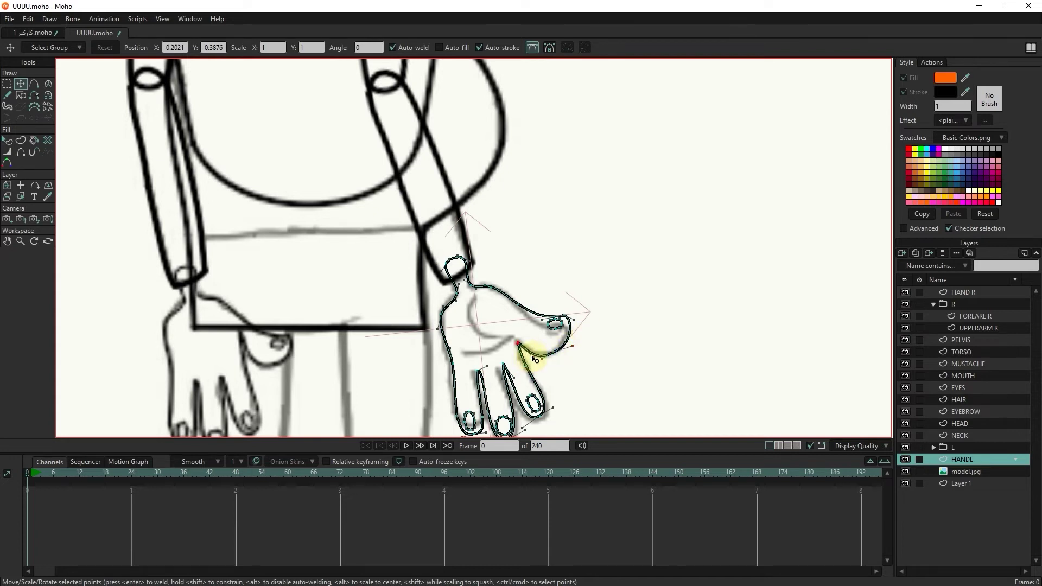
pyautogui.click(7, 83)
pyautogui.moveTo(601, 277); pyautogui.dragTo(546, 325)
pyautogui.click(20, 84)
pyautogui.click(554, 340)
# - Delete the nail ellipses from the three fingers of HANDL
pyautogui.scroll(6, 553, 340)
pyautogui.scroll(-3, 546, 326)
pyautogui.scroll(3, 511, 281)
pyautogui.press('Delete')
pyautogui.click(454, 327)
pyautogui.press('Delete')
pyautogui.click(366, 324)
pyautogui.press('Delete')
pyautogui.scroll(-4, 369, 327)
# - Adjust the middle and index fingertips and the gap between them on HANDL to match the sketch
pyautogui.moveTo(358, 338); pyautogui.dragTo(369, 266)
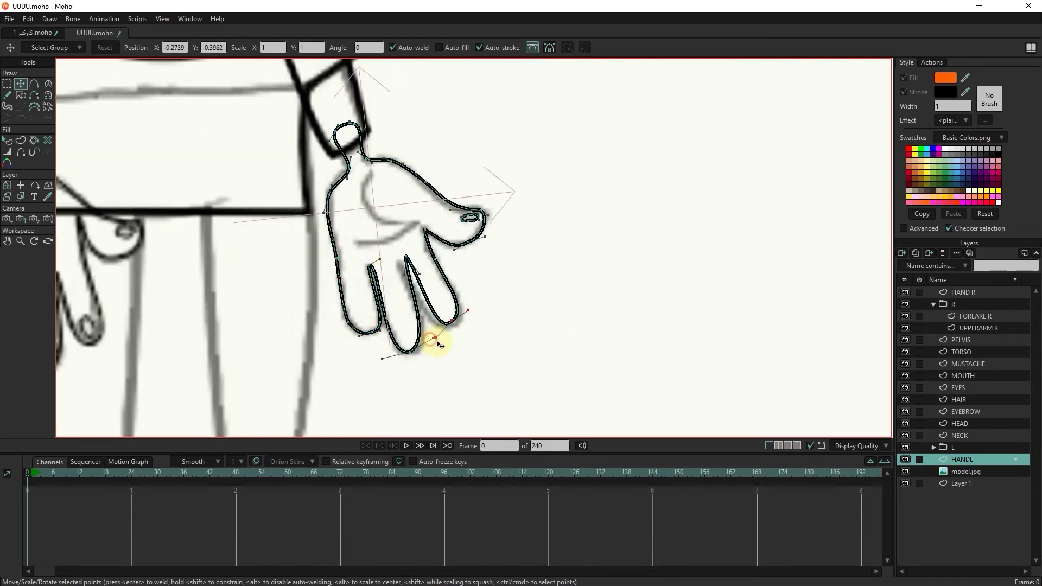
pyautogui.scroll(3, 426, 357)
pyautogui.moveTo(442, 324); pyautogui.dragTo(453, 329)
pyautogui.moveTo(396, 184); pyautogui.dragTo(384, 193)
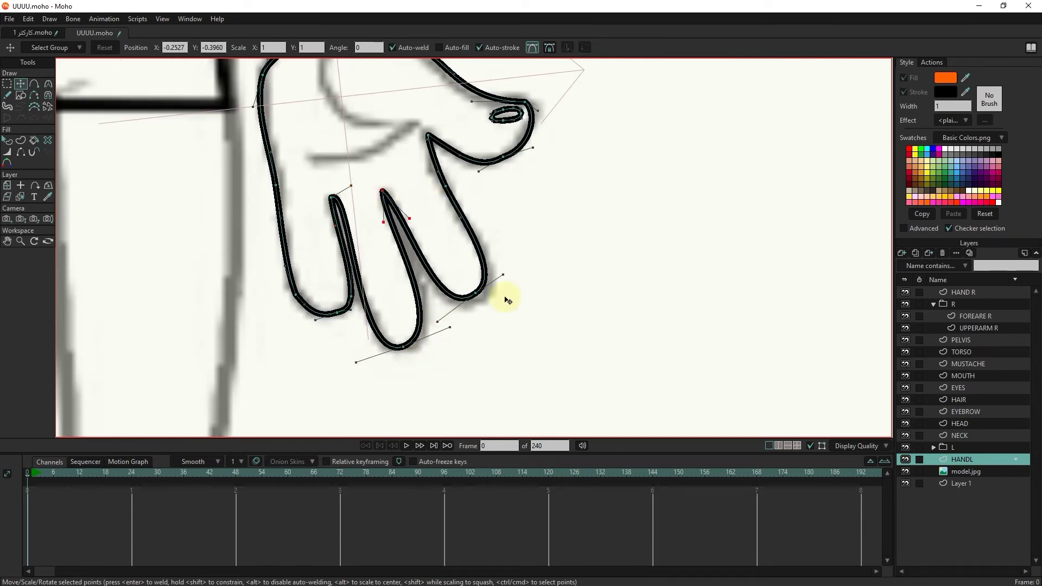
pyautogui.moveTo(476, 293); pyautogui.dragTo(483, 295)
# - Fit the inner side of HANDL's little finger and the wrist edge to the sketch
pyautogui.scroll(-4, 415, 294)
pyautogui.scroll(5, 379, 293)
pyautogui.moveTo(378, 295); pyautogui.dragTo(374, 271)
pyautogui.scroll(-2, 317, 296)
pyautogui.click(321, 135)
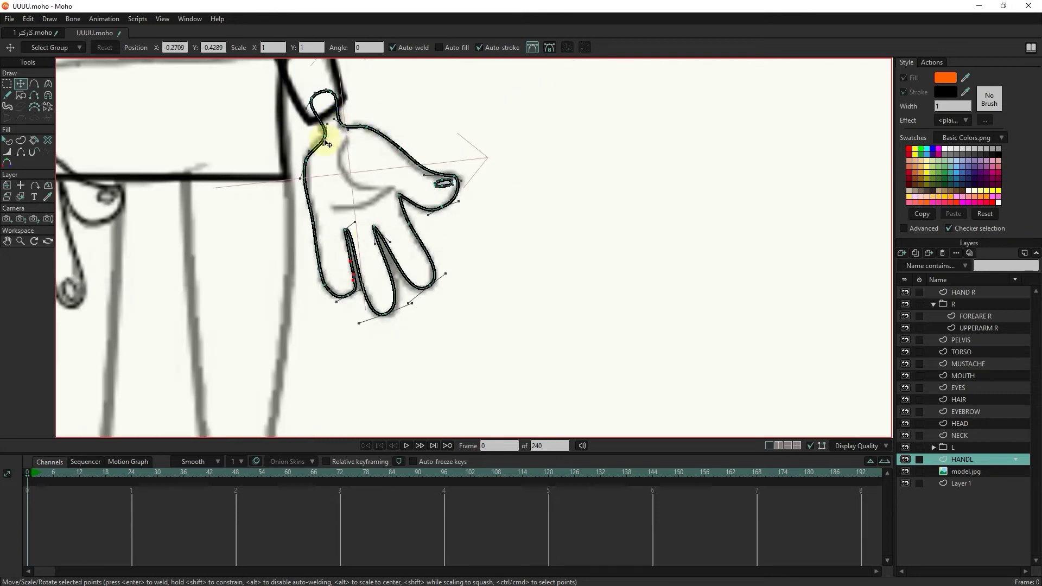
pyautogui.scroll(2, 275, 242)
# - Add a new vector layer above HAND R and name it THIGH
pyautogui.click(971, 449)
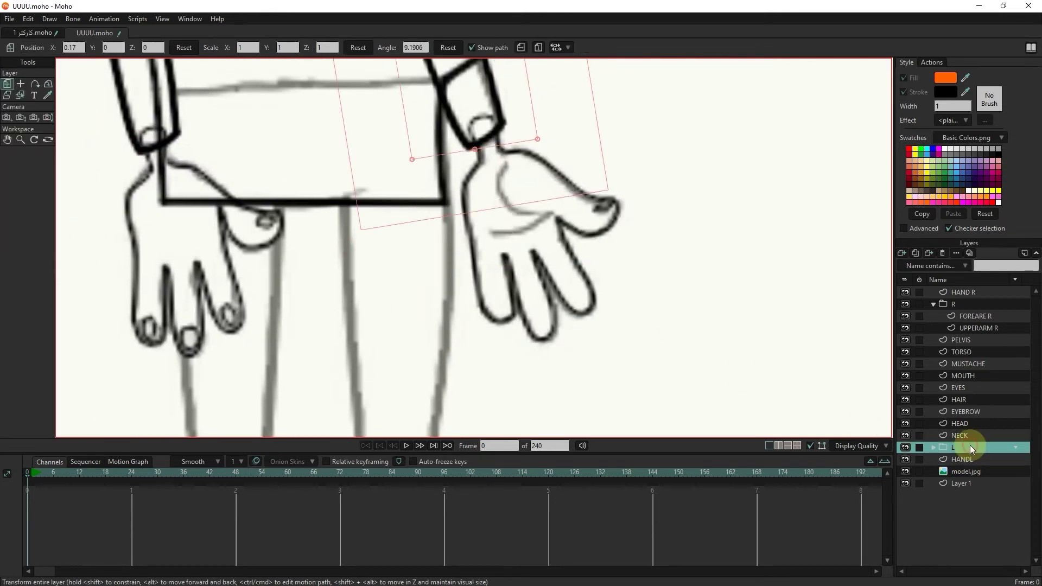
pyautogui.click(970, 305)
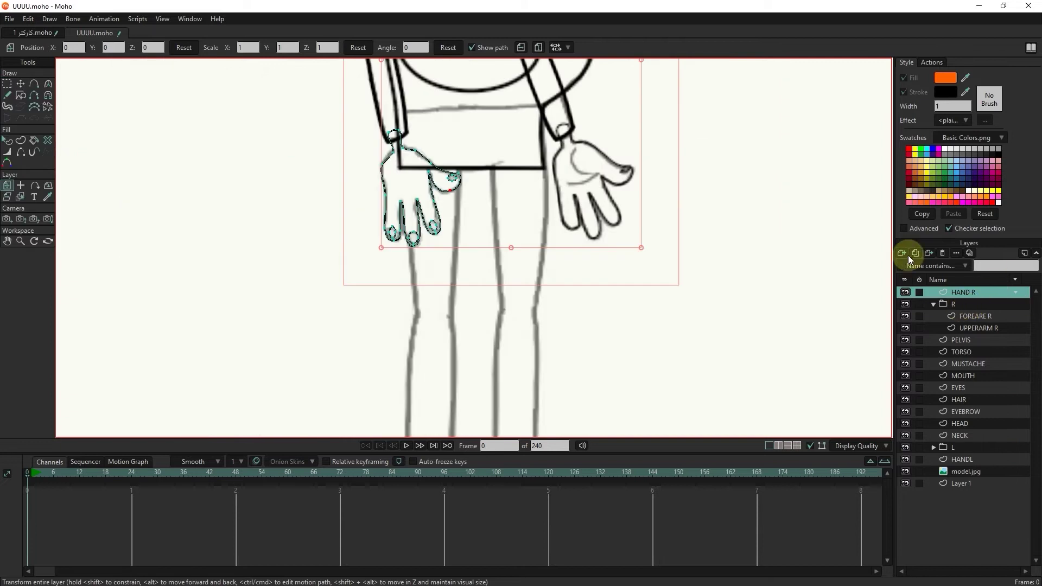
pyautogui.click(904, 254)
pyautogui.click(953, 337)
pyautogui.write('THIGH')
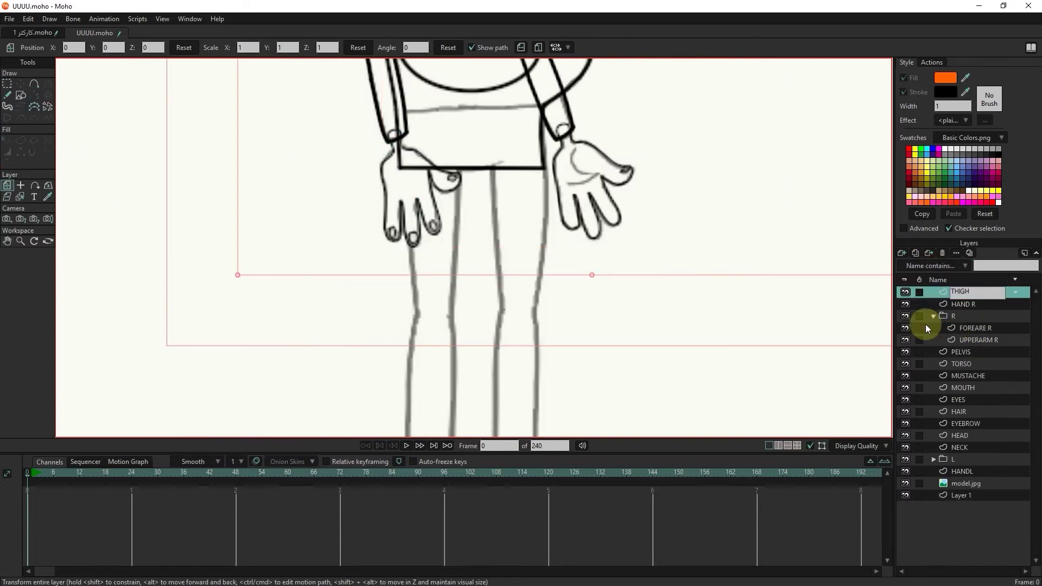
pyautogui.click(943, 291)
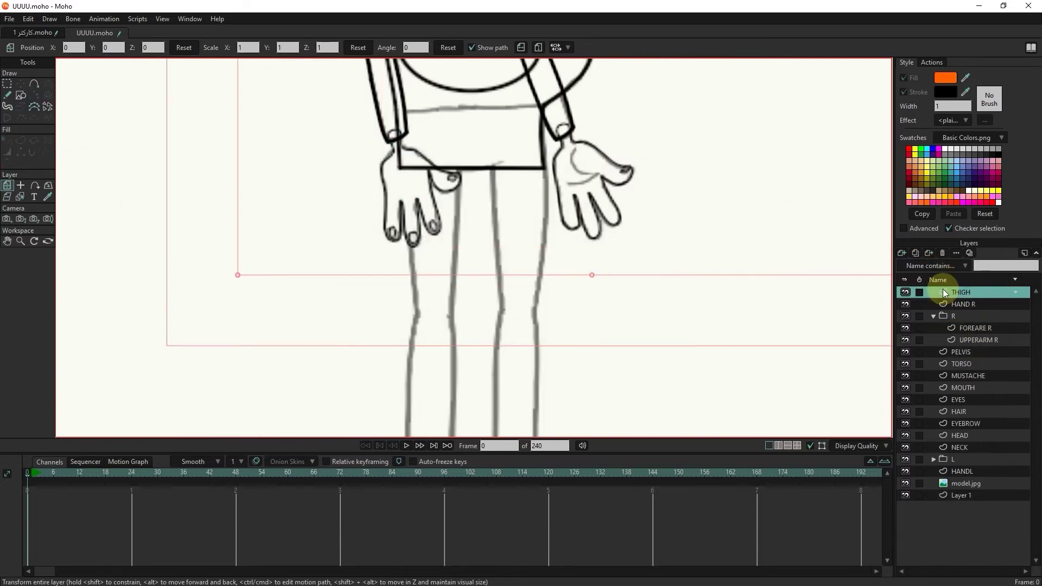
# - Draw a tall narrow ellipse over the right thigh from hip to knee and add points along its sides
pyautogui.click(20, 95)
pyautogui.moveTo(452, 151); pyautogui.dragTo(415, 341)
pyautogui.click(34, 84)
pyautogui.click(422, 323)
pyautogui.click(443, 173)
pyautogui.click(422, 174)
# - Widen and round the thigh's hip end, pulling its sides onto the sketched leg lines
pyautogui.click(20, 84)
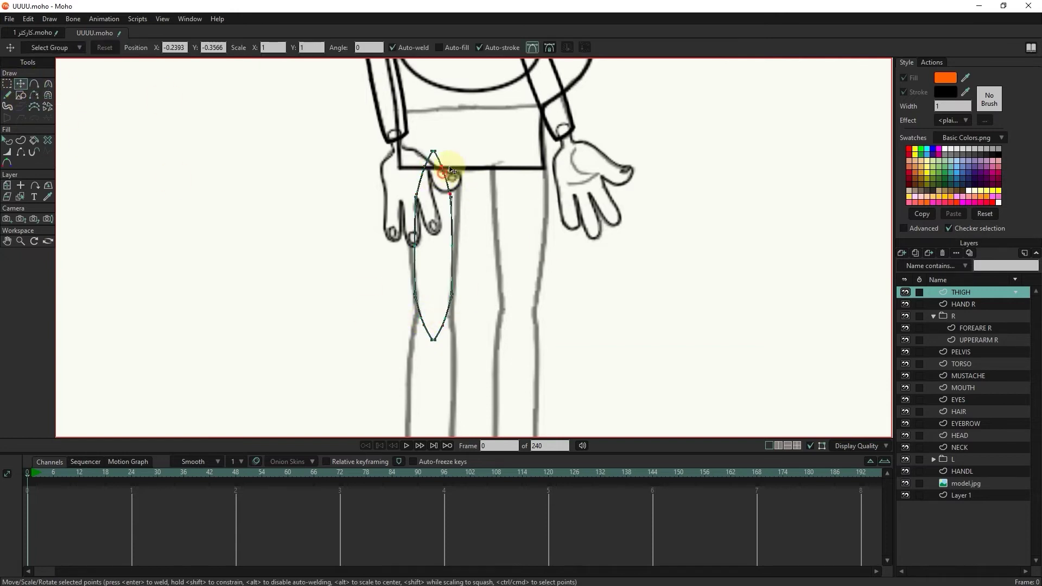
pyautogui.moveTo(446, 173); pyautogui.dragTo(401, 184)
pyautogui.scroll(2, 413, 180)
pyautogui.click(48, 84)
pyautogui.press('t')
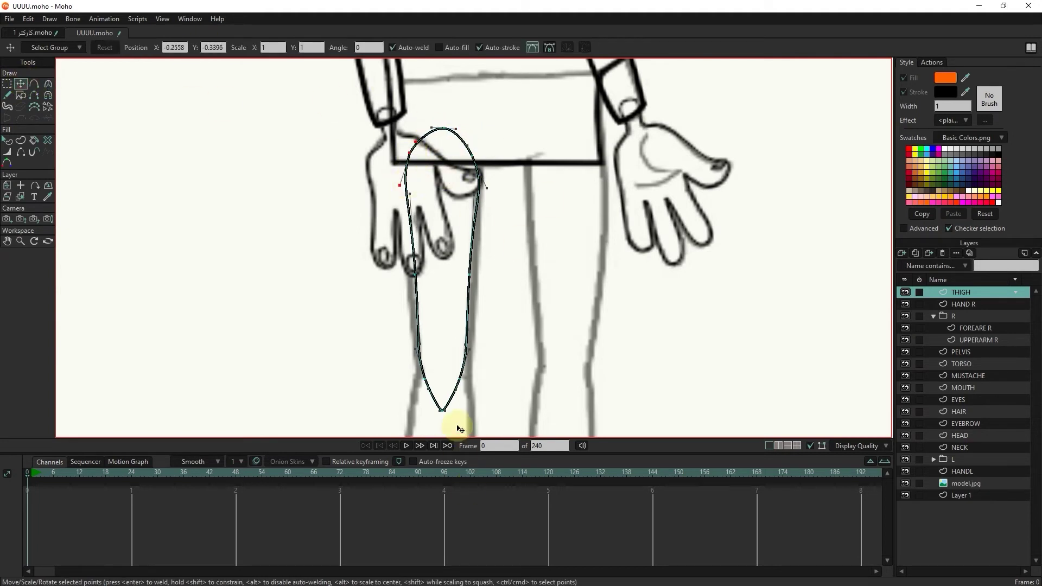
# - Delete the pointed tip at the thigh's knee end
pyautogui.scroll(2, 457, 427)
pyautogui.click(10, 84)
pyautogui.moveTo(415, 384); pyautogui.dragTo(470, 446)
pyautogui.press('Delete')
# - Reshape the points and handles at the thigh's knee end so its sides follow the sketched leg
pyautogui.scroll(-5, 443, 329)
pyautogui.moveTo(445, 384); pyautogui.dragTo(425, 231)
pyautogui.moveTo(458, 176); pyautogui.dragTo(429, 214)
pyautogui.click(21, 84)
pyautogui.moveTo(400, 121); pyautogui.dragTo(396, 123)
pyautogui.moveTo(451, 143); pyautogui.dragTo(447, 170)
pyautogui.moveTo(419, 239); pyautogui.dragTo(406, 187)
# - Add a new vector layer named SHIN R above the thigh layer
pyautogui.click(906, 253)
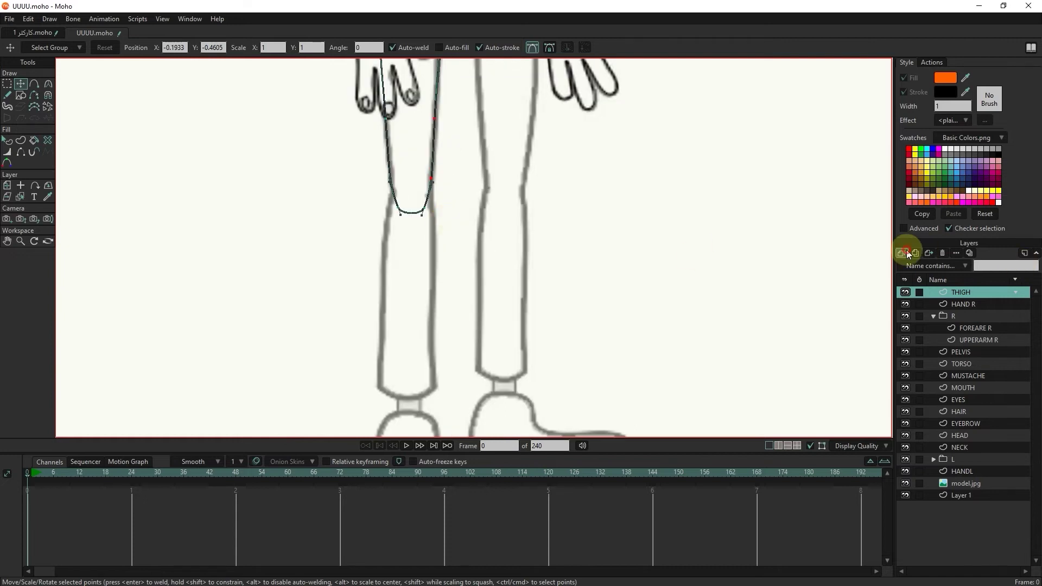
pyautogui.click(909, 254)
pyautogui.click(938, 290)
pyautogui.write('SHIN R')
pyautogui.press('Return')
# - Rename the THIGH layer as THIGH R
pyautogui.doubleClick(973, 304)
pyautogui.click(973, 304)
pyautogui.write('R')
pyautogui.press('Return')
# - On the SHIN R layer, draw a tall narrow ellipse over the right shin from knee to ankle and add points along its outline
pyautogui.click(956, 290)
pyautogui.click(20, 96)
pyautogui.moveTo(423, 185); pyautogui.dragTo(376, 399)
pyautogui.click(20, 84)
pyautogui.moveTo(425, 273); pyautogui.dragTo(431, 274)
pyautogui.click(34, 85)
pyautogui.click(426, 211)
pyautogui.click(391, 384)
# - Reshape the right shin's points and handles so its knee end, sides and ankle end follow the sketched leg
pyautogui.click(18, 84)
pyautogui.moveTo(399, 186)
pyautogui.mouseDown()
pyautogui.moveTo(412, 197)
pyautogui.moveTo(392, 201)
pyautogui.mouseUp()
pyautogui.moveTo(449, 226); pyautogui.dragTo(433, 233)
pyautogui.moveTo(425, 198); pyautogui.dragTo(422, 185)
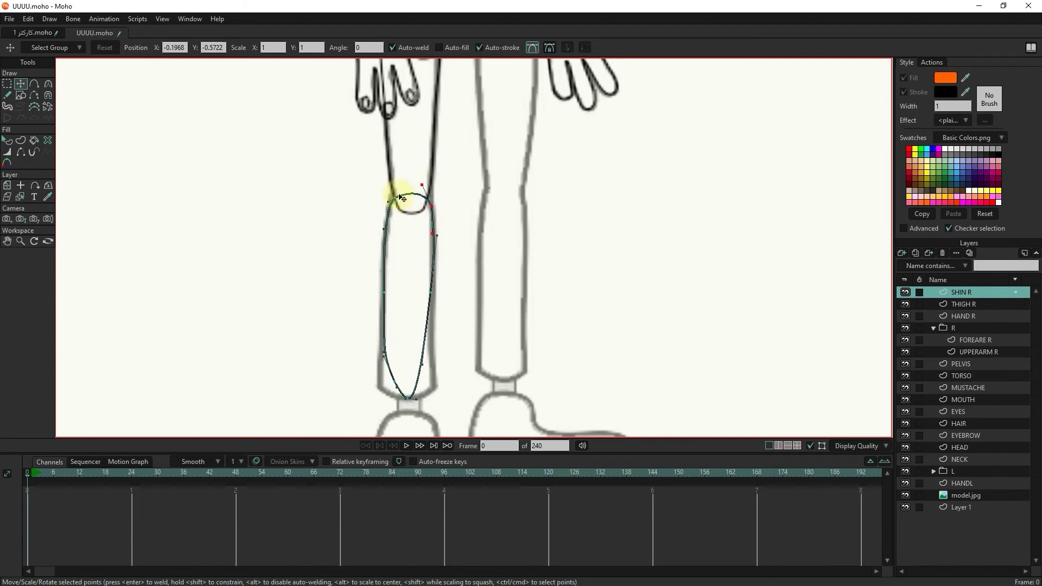
pyautogui.moveTo(421, 396)
pyautogui.mouseDown()
pyautogui.moveTo(384, 391)
pyautogui.moveTo(420, 402)
pyautogui.mouseUp()
pyautogui.moveTo(339, 363); pyautogui.dragTo(350, 363)
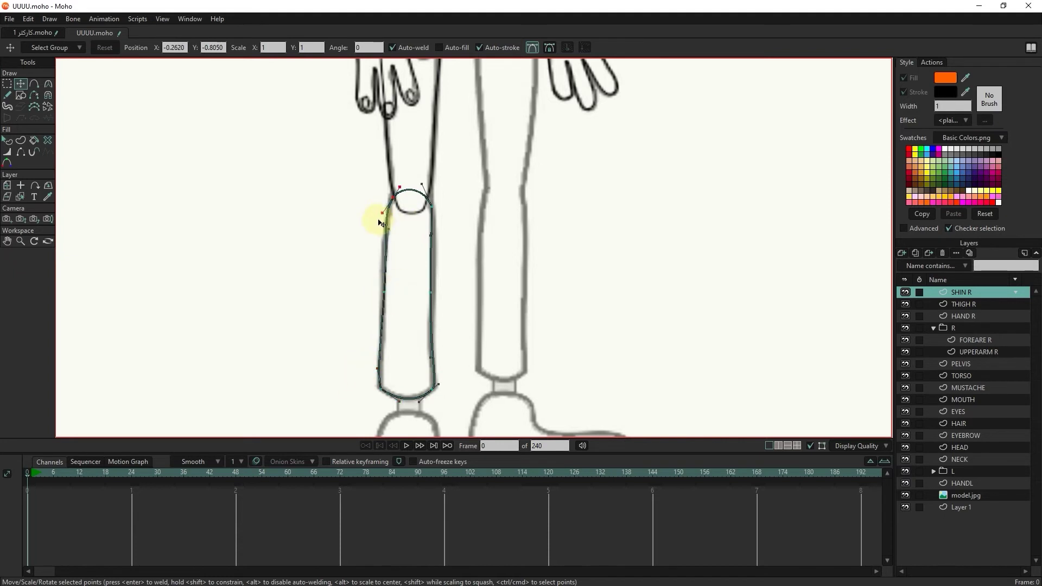
pyautogui.moveTo(437, 295); pyautogui.dragTo(435, 296)
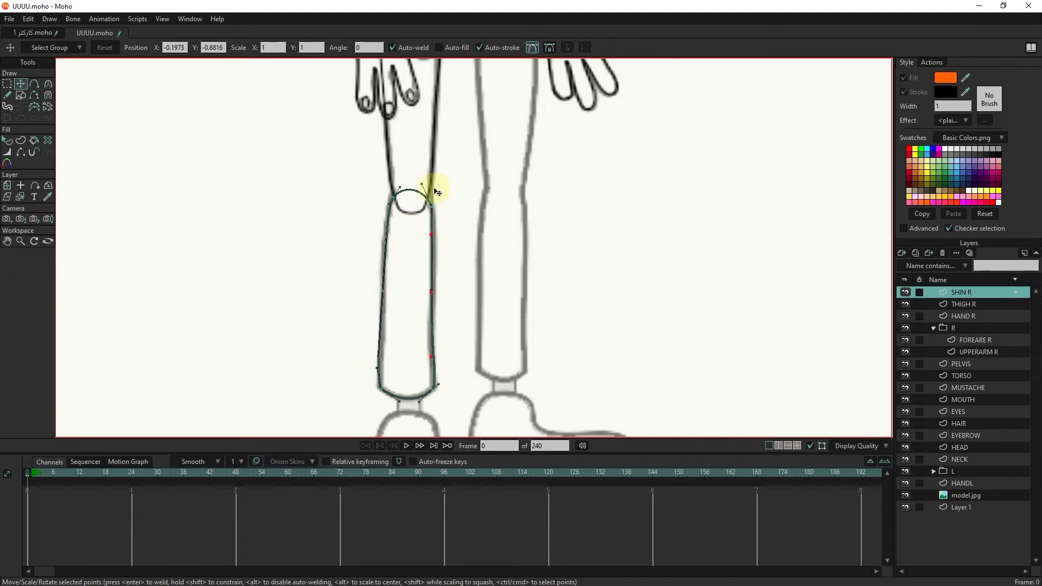
# - Duplicate the SHIN R layer as SHIN L and move the copied shape onto the sketched left shin
pyautogui.click(915, 253)
pyautogui.doubleClick(970, 292)
pyautogui.write('L')
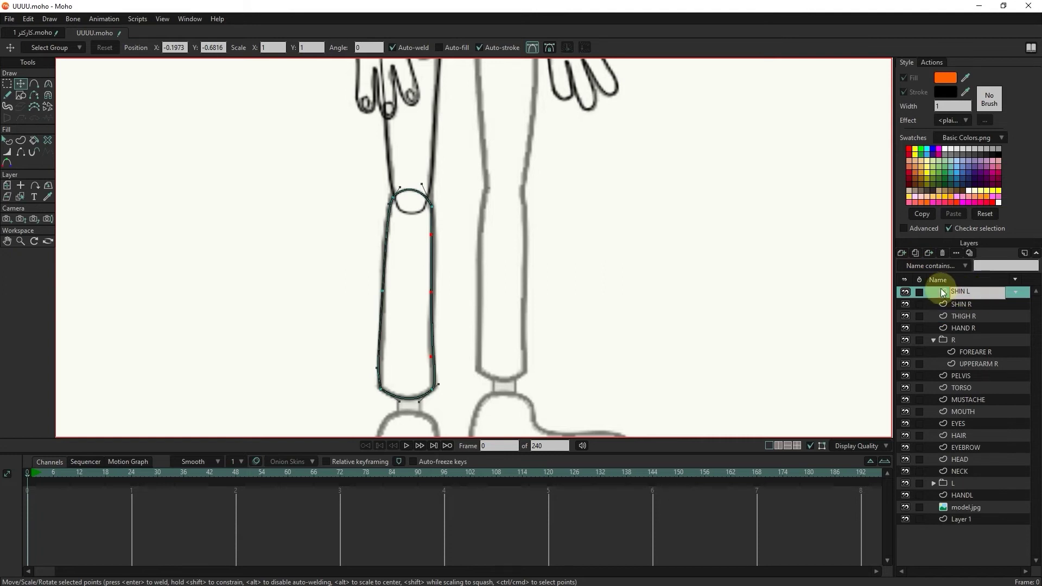
pyautogui.press('Return')
pyautogui.click(384, 277)
pyautogui.click(8, 185)
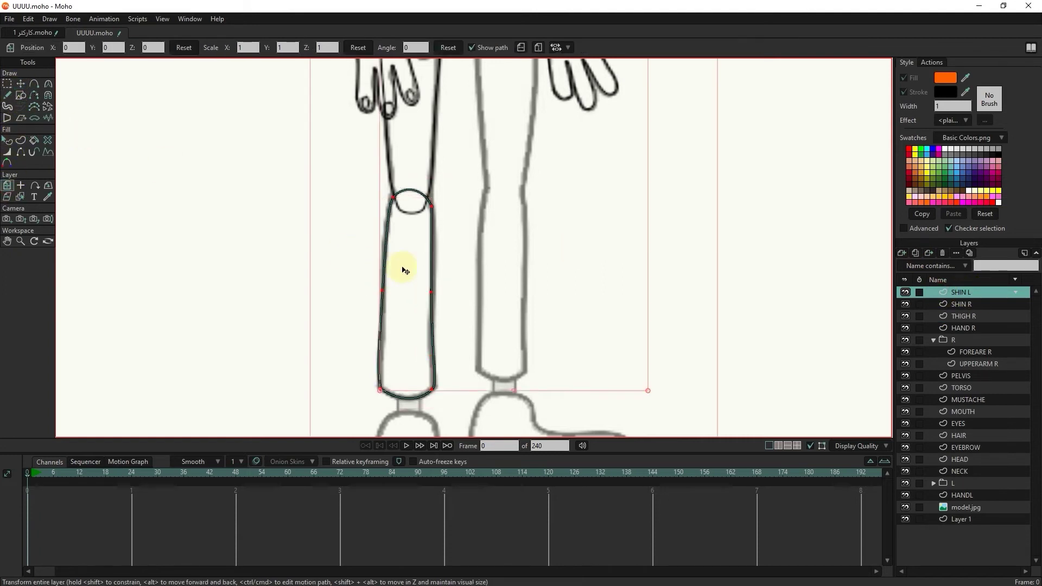
pyautogui.click(21, 83)
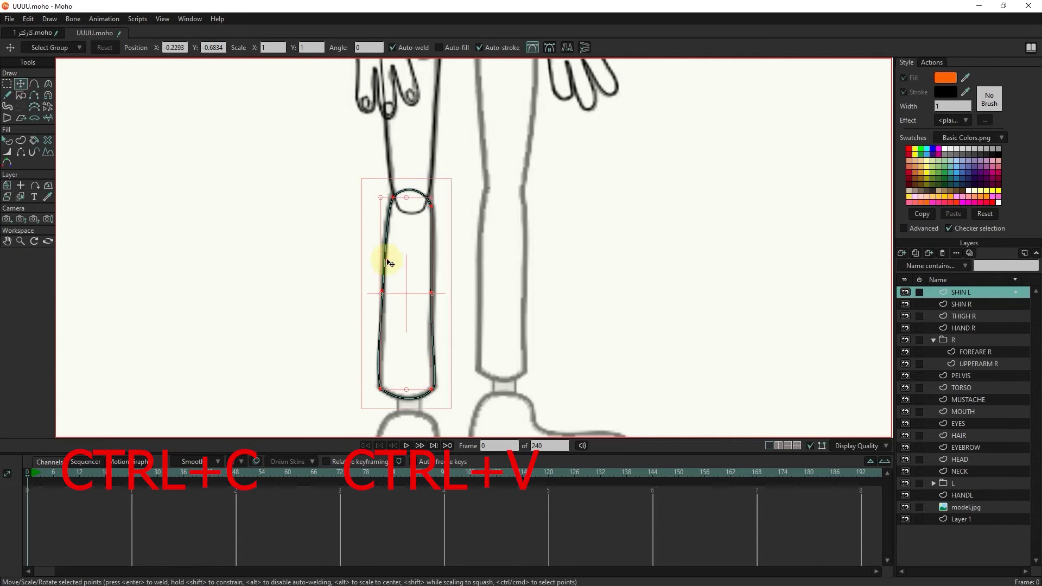
pyautogui.moveTo(418, 309); pyautogui.dragTo(510, 299)
# - Adjust the points at the left shin's knee and ankle ends to match the sketched leg
pyautogui.click(7, 84)
pyautogui.click(20, 83)
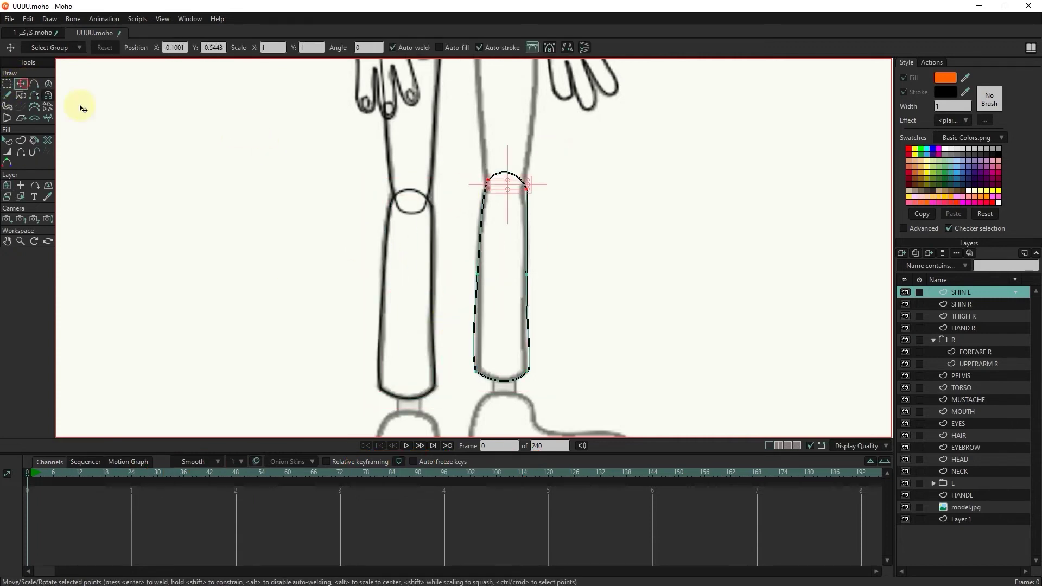
pyautogui.moveTo(489, 180); pyautogui.dragTo(484, 185)
pyautogui.click(7, 83)
pyautogui.click(732, 270)
pyautogui.moveTo(577, 156); pyautogui.dragTo(456, 217)
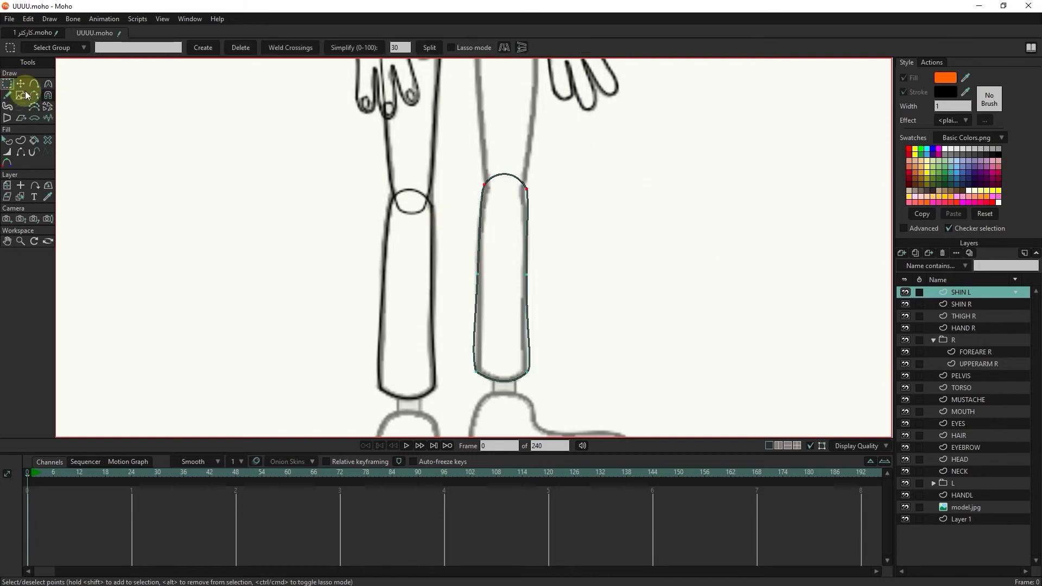
pyautogui.press('t')
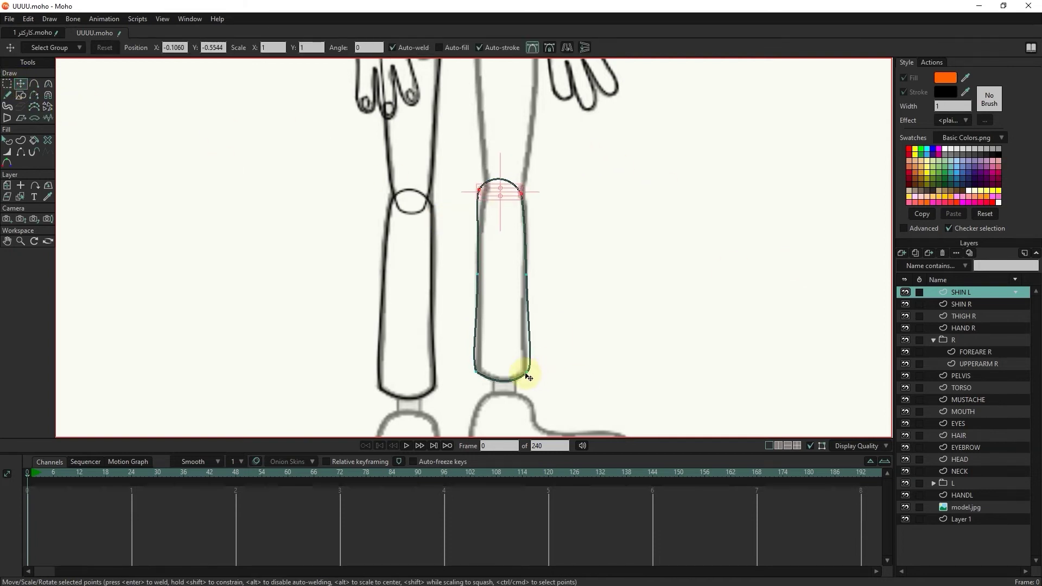
pyautogui.click(531, 375)
pyautogui.moveTo(531, 374); pyautogui.dragTo(527, 374)
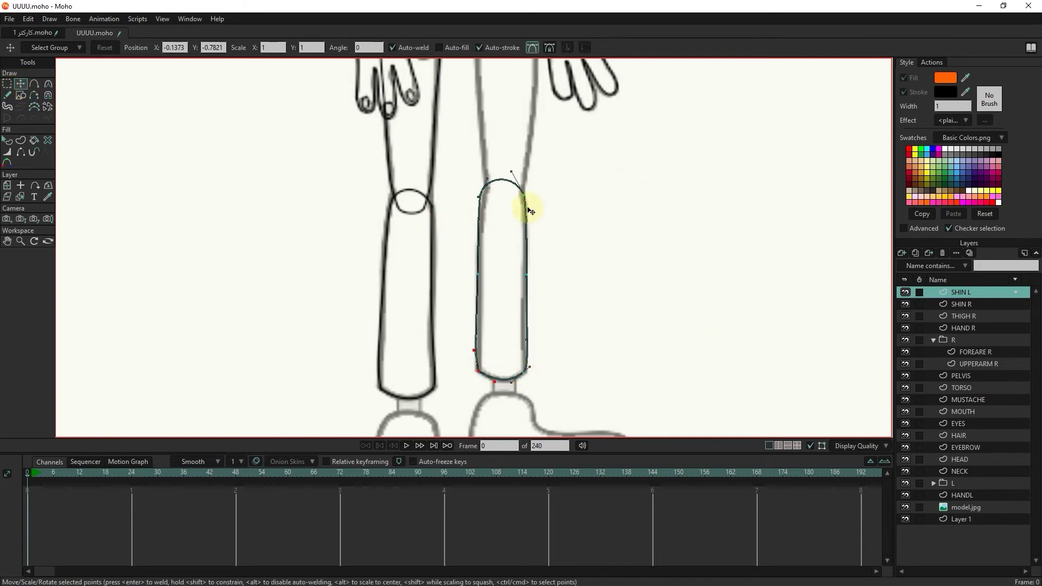
# - Duplicate the THIGH R layer, place the copy directly below SHIN L, and move its shape onto the left thigh
pyautogui.moveTo(575, 284); pyautogui.dragTo(554, 377)
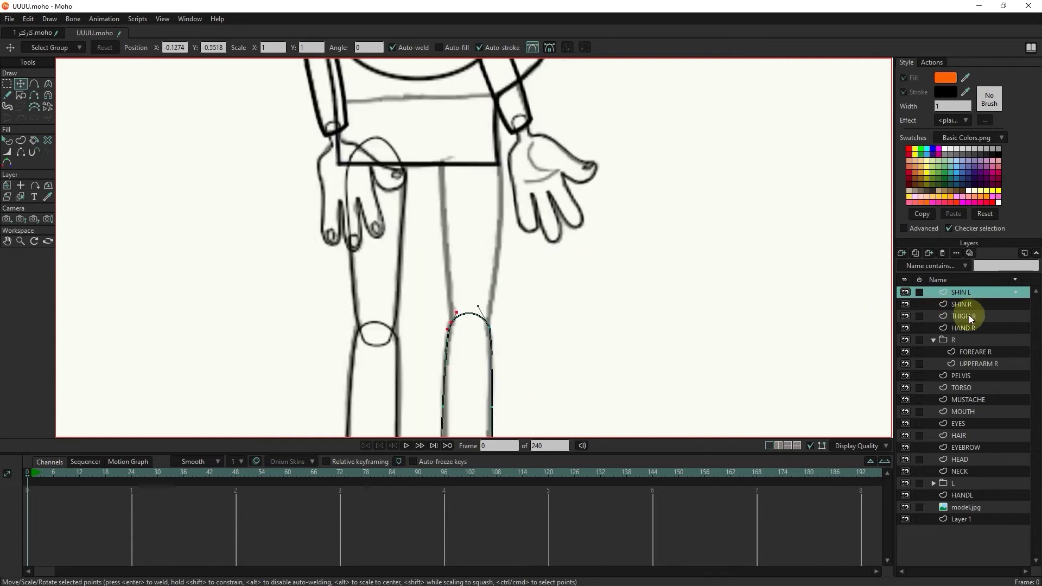
pyautogui.click(970, 315)
pyautogui.click(916, 254)
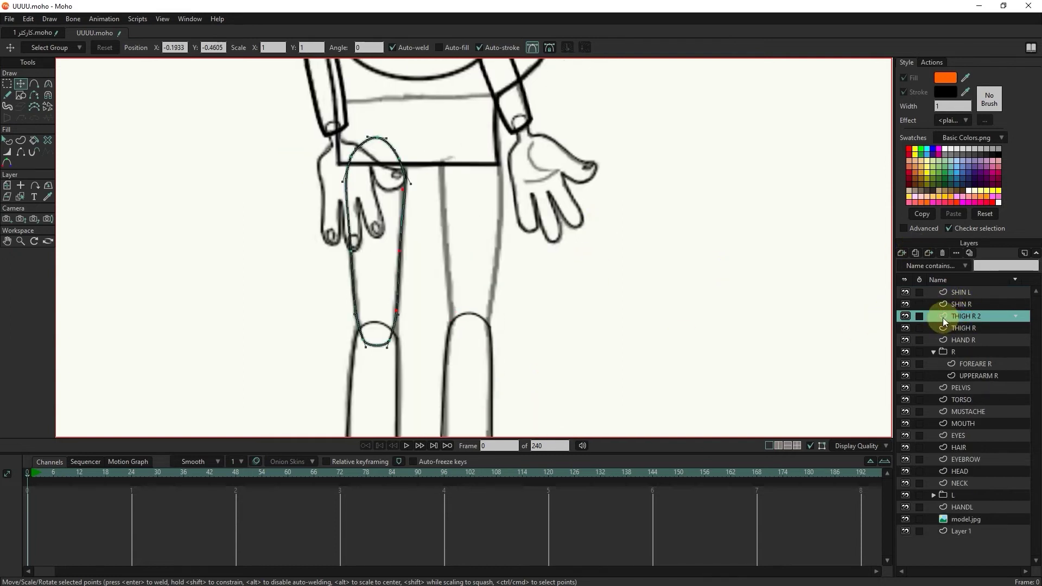
pyautogui.moveTo(946, 320); pyautogui.dragTo(947, 300)
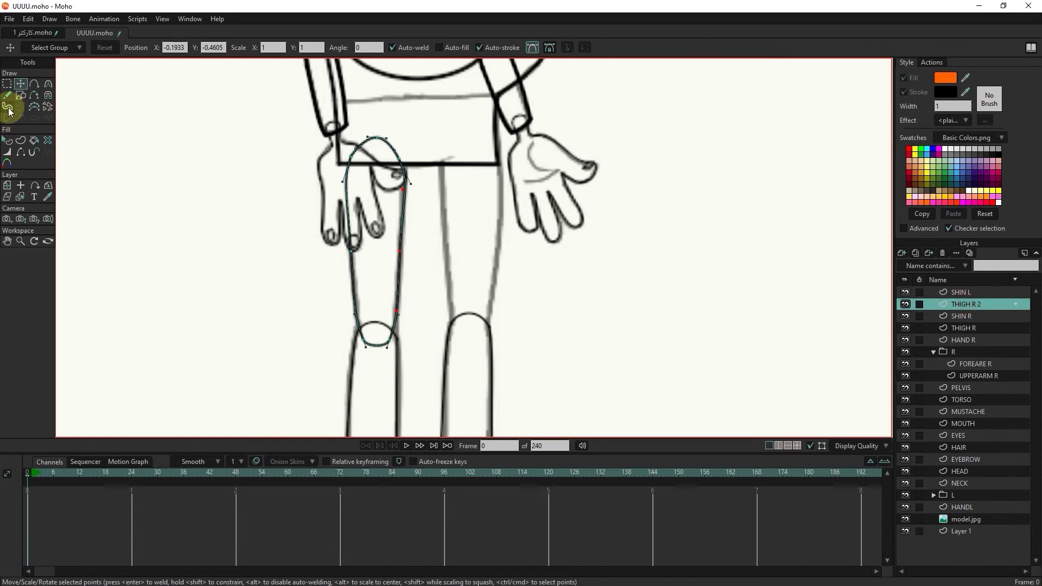
pyautogui.click(7, 185)
pyautogui.moveTo(394, 276); pyautogui.dragTo(495, 284)
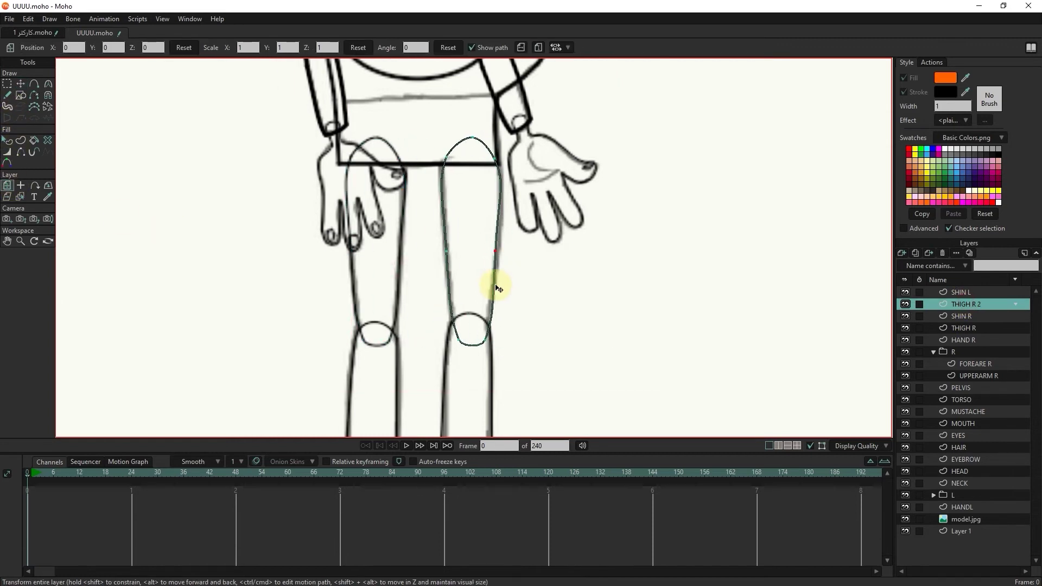
# - Select the left thigh's knee-end points and raise them slightly to fit the left knee
pyautogui.press('g')
pyautogui.moveTo(444, 359); pyautogui.dragTo(474, 329)
pyautogui.click(22, 84)
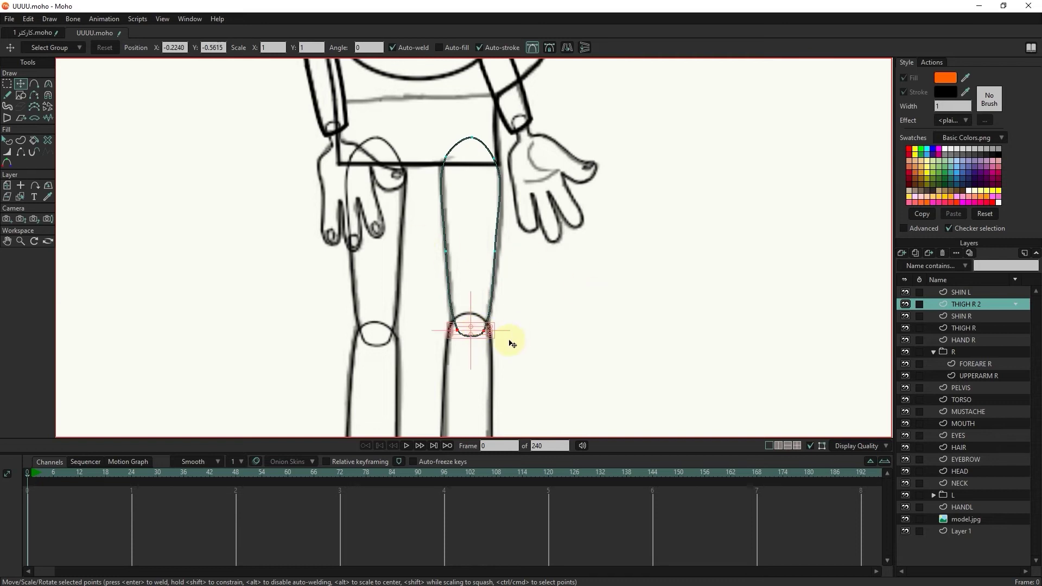
# - Add a new vector layer named FOOT R above the SHIN L layer
pyautogui.moveTo(521, 417); pyautogui.dragTo(574, 165)
pyautogui.click(967, 292)
pyautogui.click(902, 253)
pyautogui.click(913, 264)
pyautogui.write('FOO')
# - Draw a wide ellipse over the sketched right foot and add points at its heel and upper back edge
pyautogui.click(21, 95)
pyautogui.moveTo(393, 323); pyautogui.dragTo(551, 383)
pyautogui.click(34, 84)
pyautogui.click(412, 375)
pyautogui.click(415, 330)
# - Pull the right foot's points into a square heel, a flat sole and a raised ankle following the sketch
pyautogui.click(20, 85)
pyautogui.moveTo(409, 373); pyautogui.dragTo(513, 377)
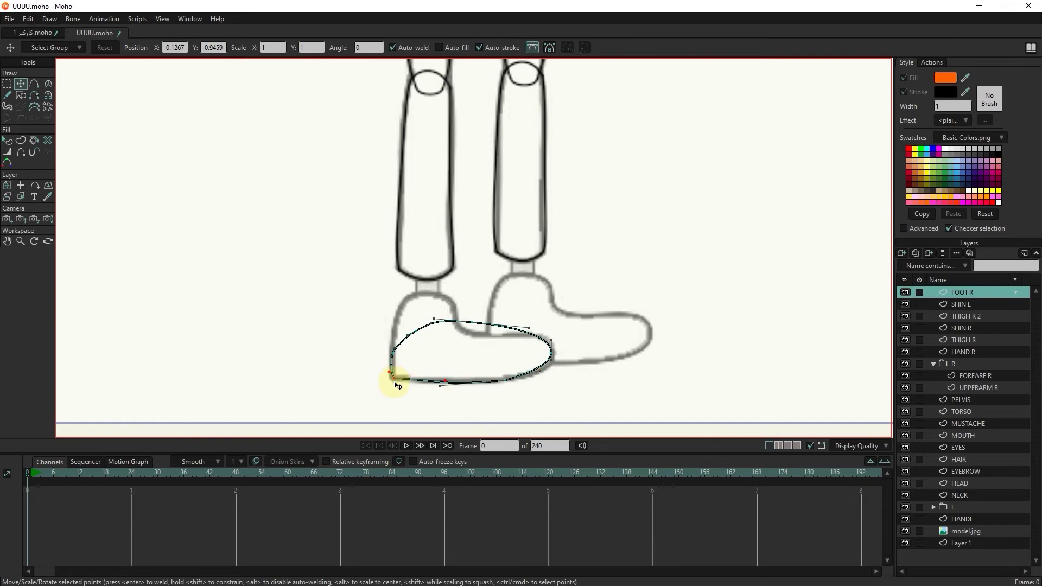
pyautogui.moveTo(504, 384); pyautogui.dragTo(504, 381)
pyautogui.moveTo(416, 330); pyautogui.dragTo(406, 296)
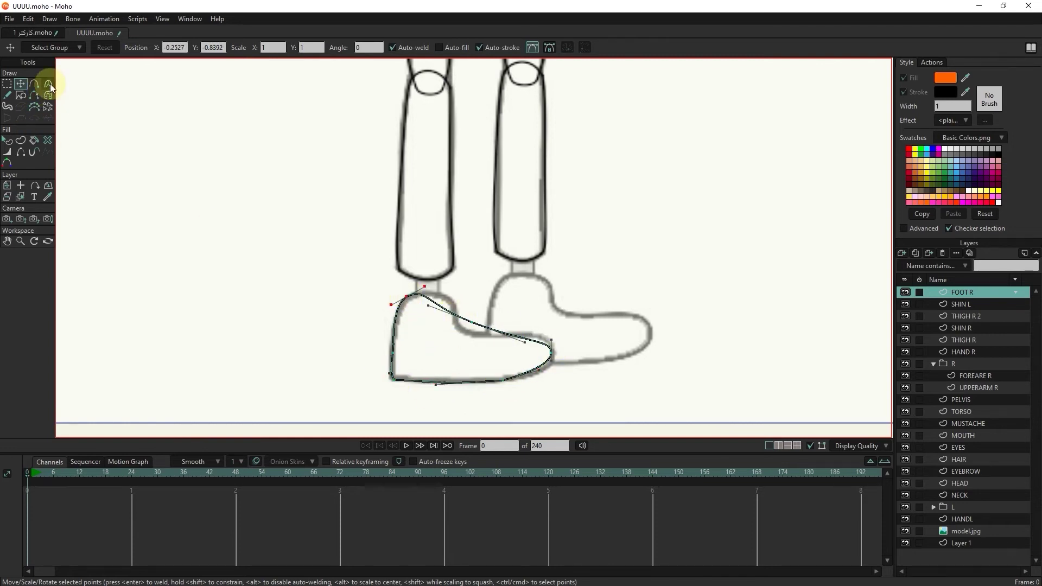
# - Add a point to shape the right foot's ankle and instep to the sketch, and draw a small rectangle connecting it to the shin
pyautogui.click(35, 84)
pyautogui.click(438, 305)
pyautogui.click(24, 84)
pyautogui.moveTo(439, 306); pyautogui.dragTo(563, 364)
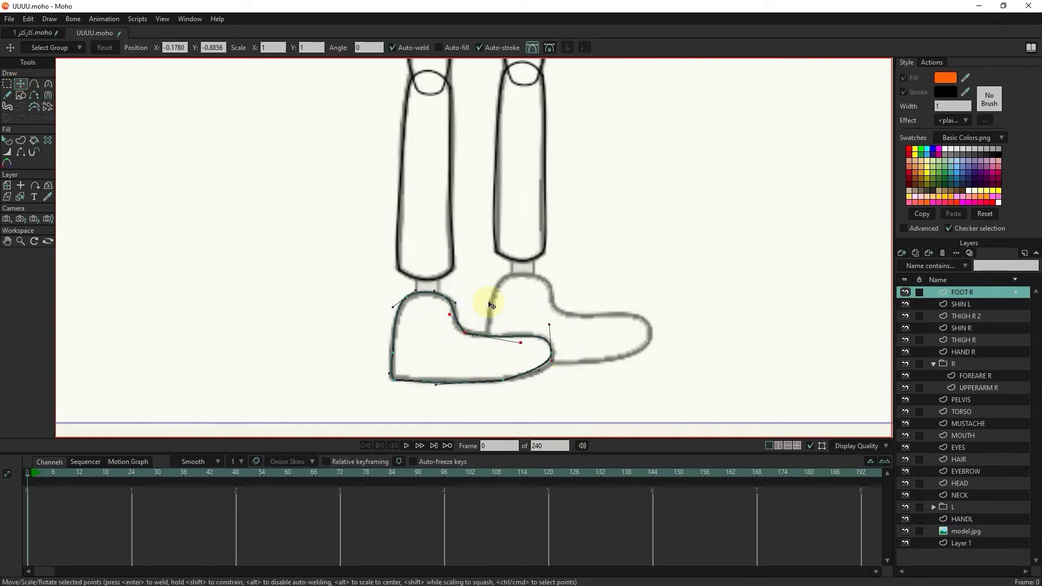
pyautogui.click(21, 95)
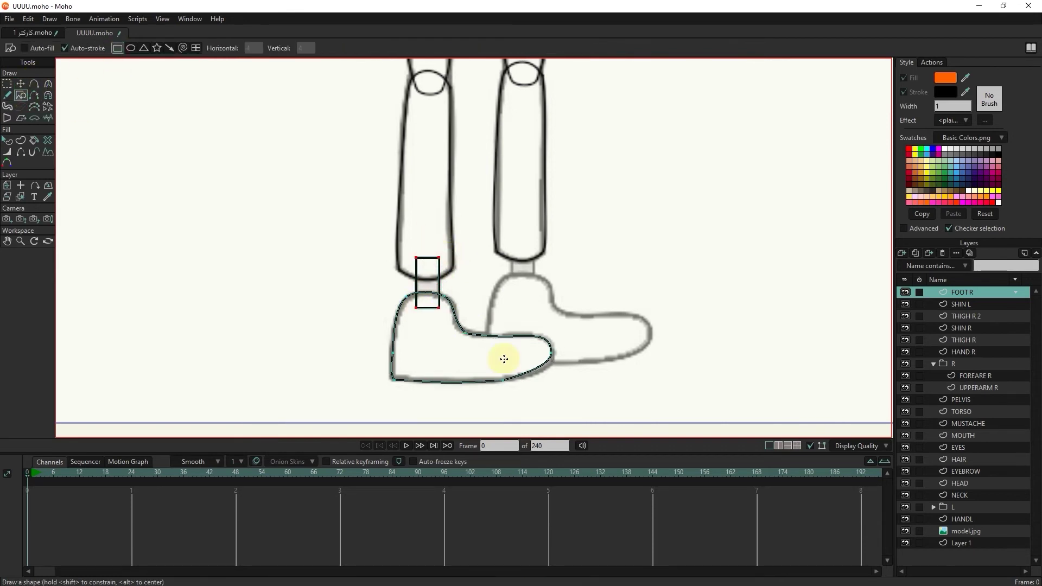
# - Duplicate the FOOT R layer as FOOT L and move the copy onto the sketched left foot
pyautogui.hotkey('ctrl', 'd')
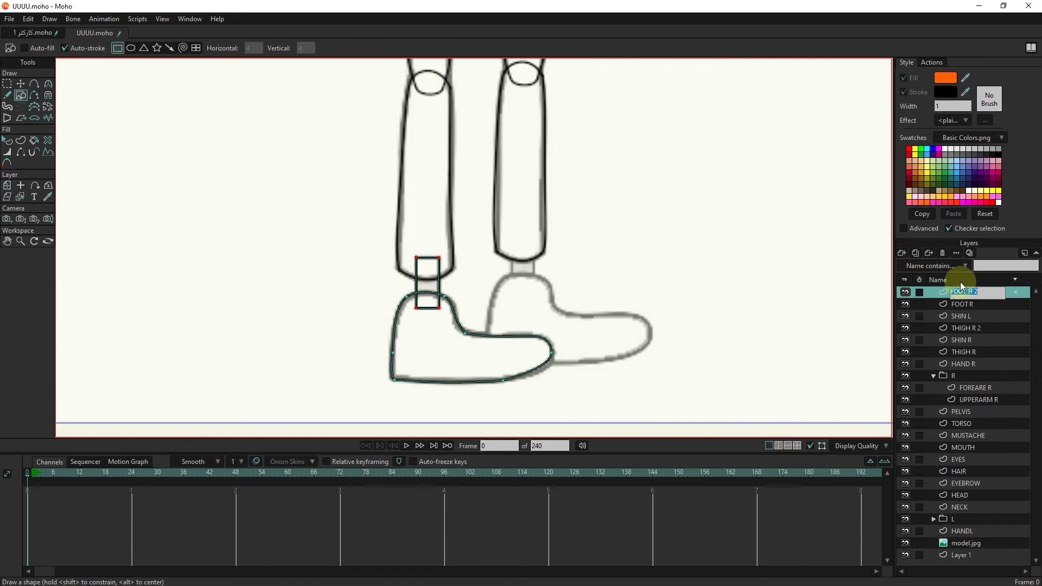
pyautogui.write('L')
pyautogui.press('Return')
pyautogui.click(7, 185)
pyautogui.moveTo(424, 341); pyautogui.dragTo(524, 325)
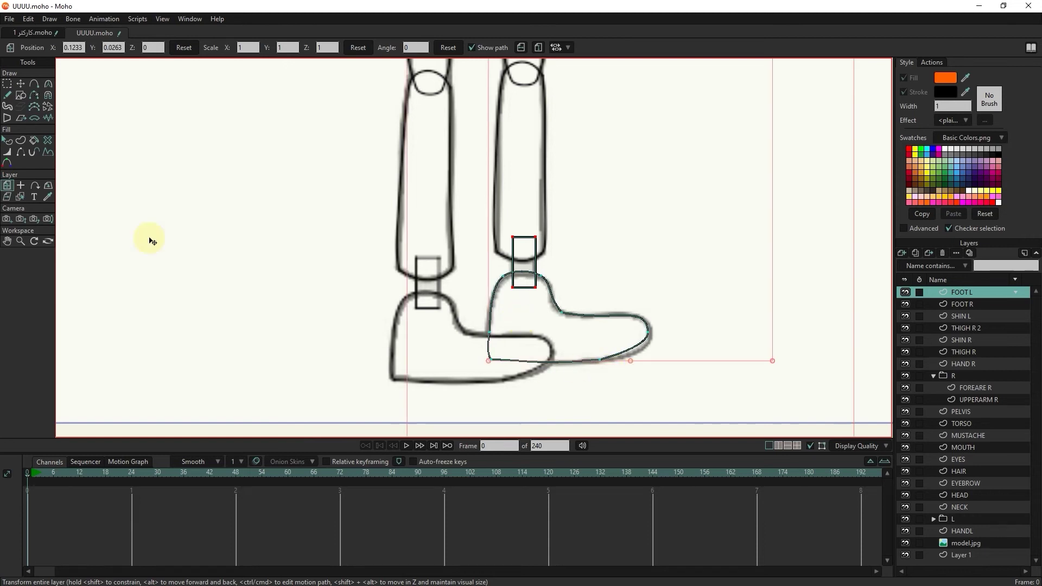
# - Adjust the sole curves near the toes of FOOT L and FOOT R to follow the sketch
pyautogui.press('c')
pyautogui.press('t')
pyautogui.click(637, 354)
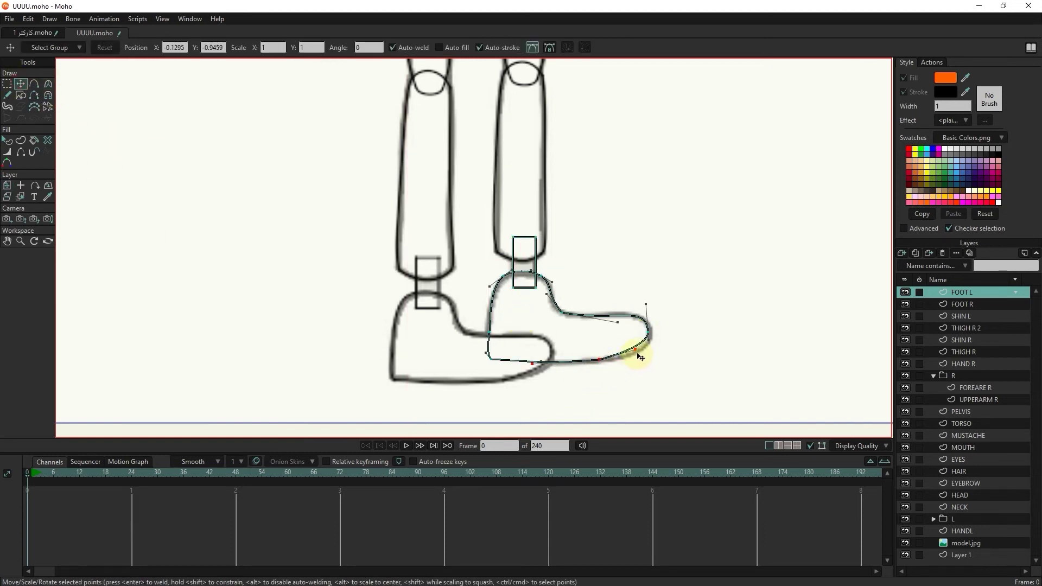
pyautogui.click(962, 304)
pyautogui.click(505, 381)
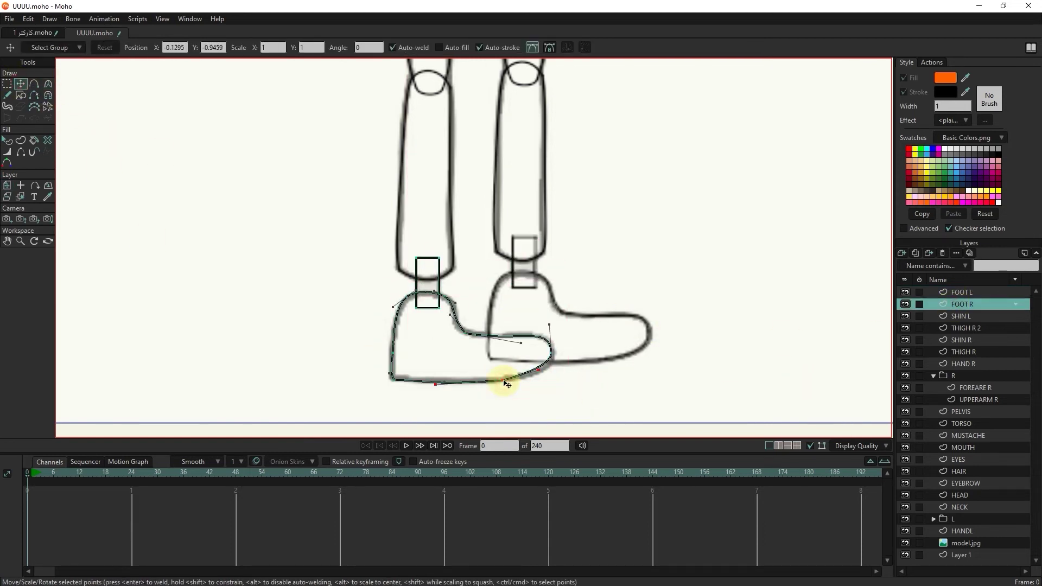
# - Hide the model.jpg reference layer to show only the traced character
pyautogui.scroll(-10, 610, 235)
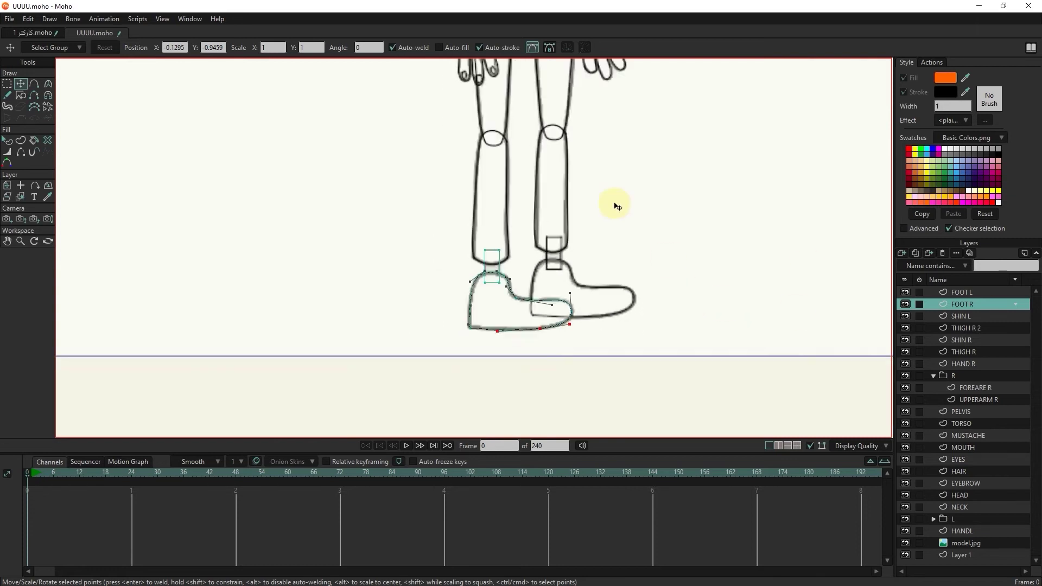
pyautogui.click(905, 543)
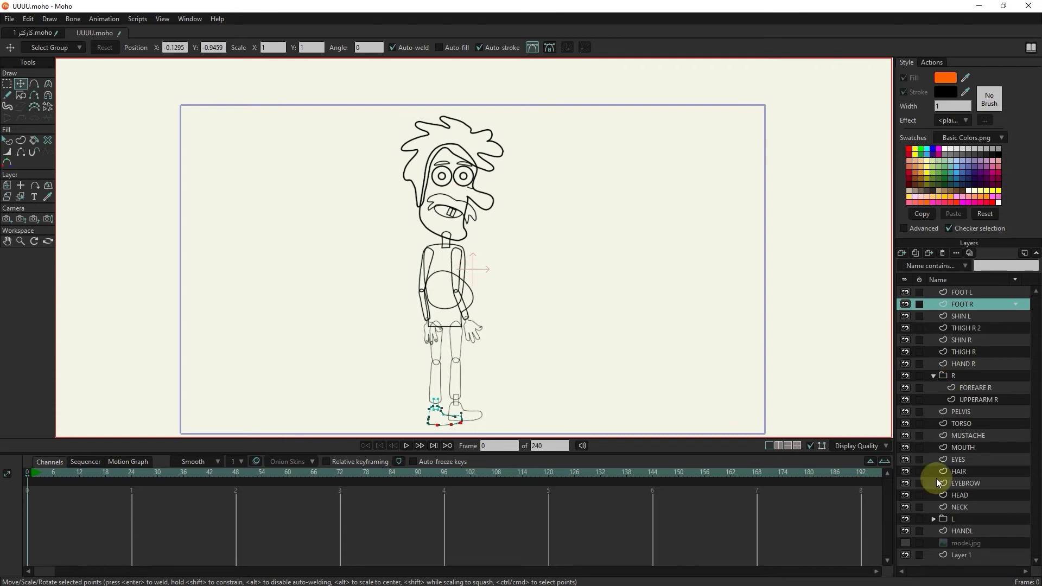
pyautogui.click(903, 545)
pyautogui.click(902, 546)
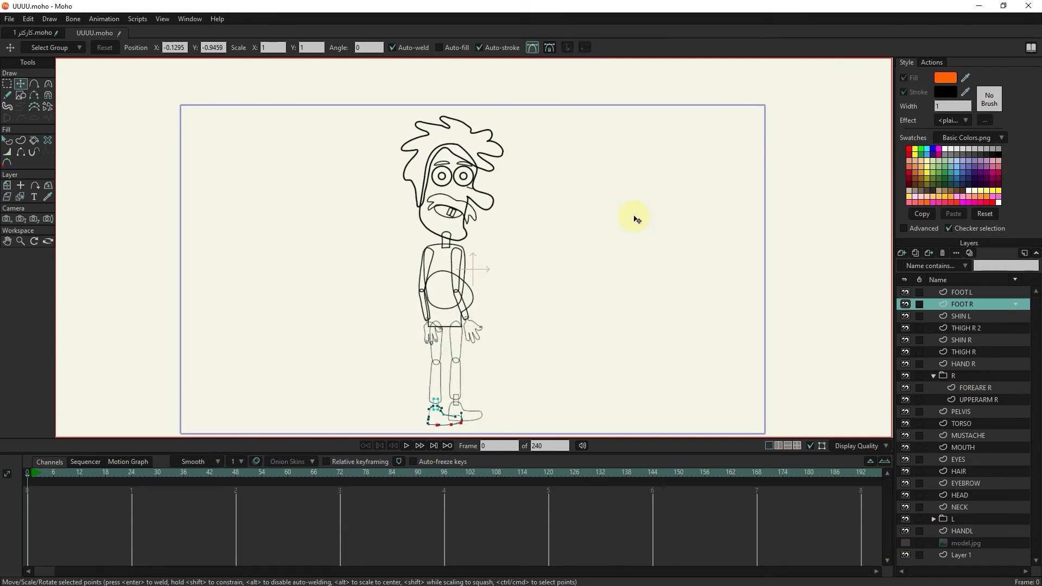
# - Select the hair shape on the HAIR layer and turn on its orange fill
pyautogui.scroll(5, 460, 117)
pyautogui.click(7, 141)
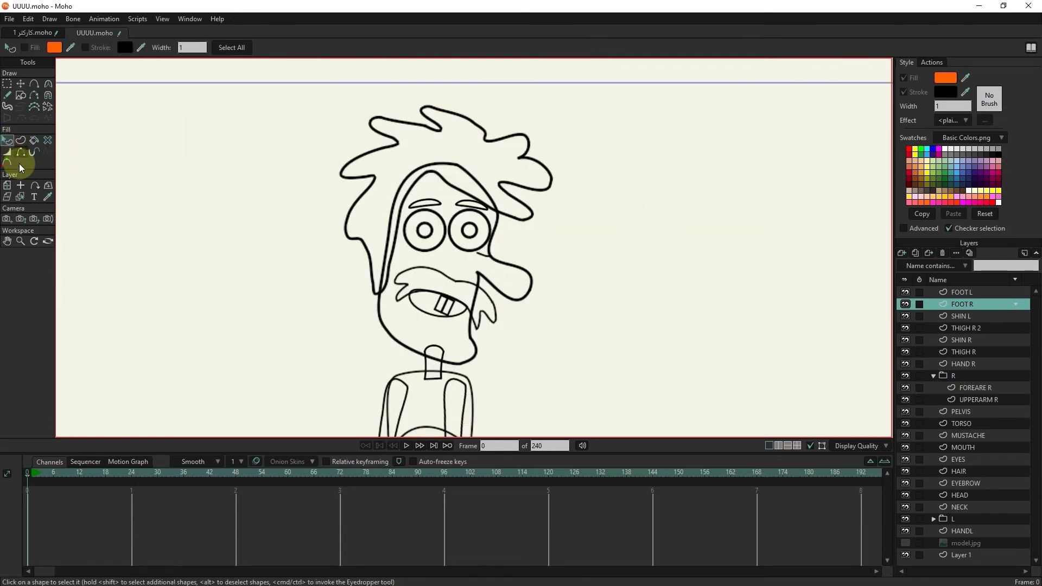
pyautogui.click(21, 197)
pyautogui.click(371, 147)
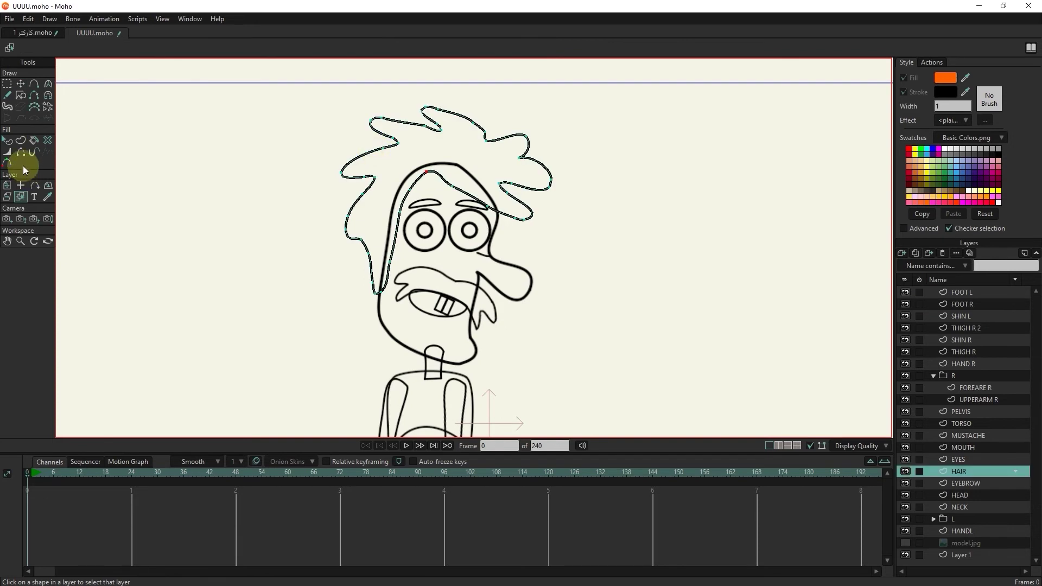
pyautogui.click(8, 141)
pyautogui.click(366, 148)
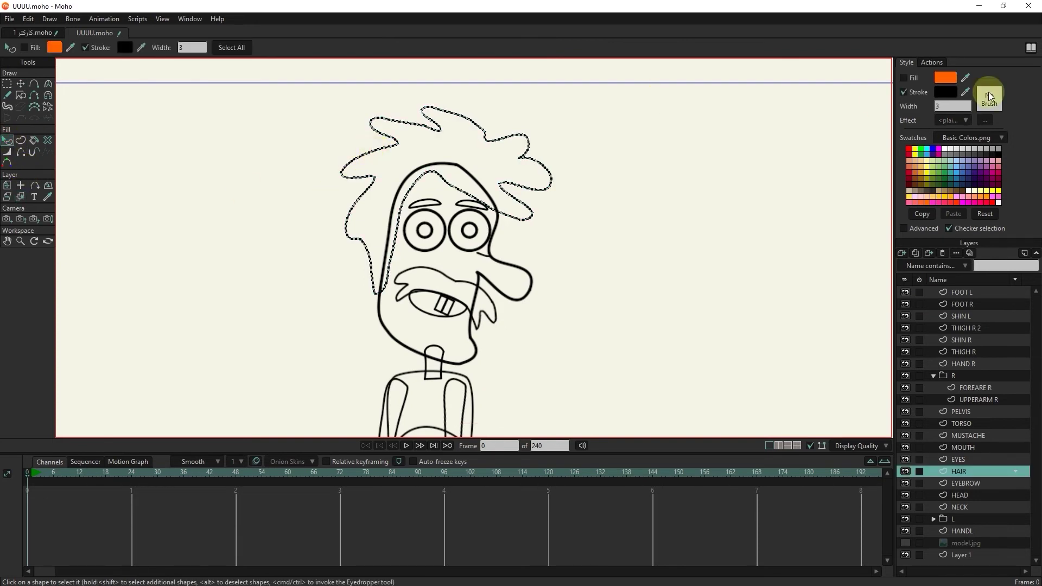
pyautogui.click(903, 78)
pyautogui.click(728, 144)
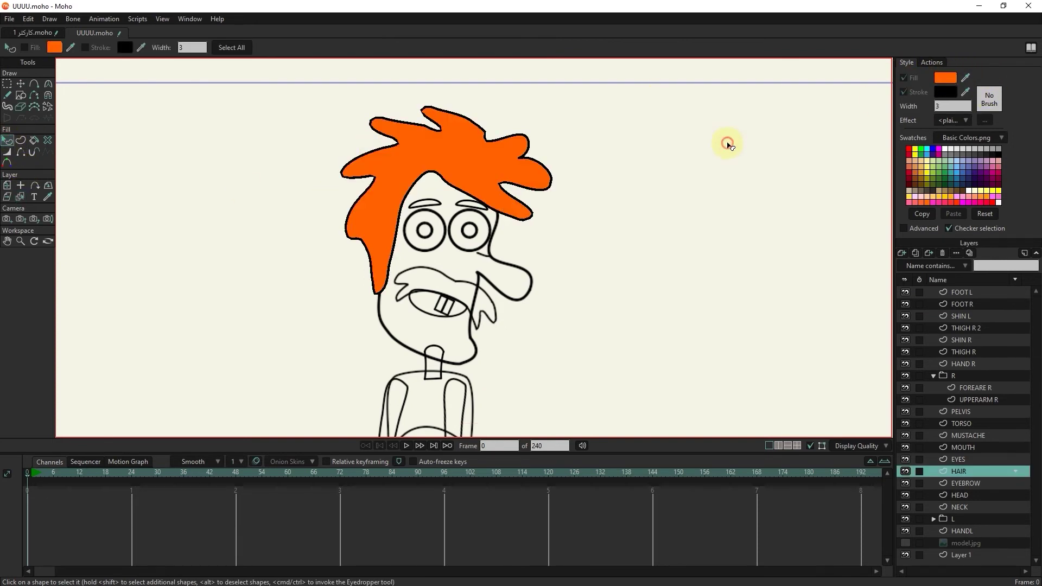
# - Fill the head shape with the light skin colour sampled from the Face.png swatch image
pyautogui.click(21, 197)
pyautogui.click(390, 336)
pyautogui.click(8, 141)
pyautogui.click(476, 354)
pyautogui.click(908, 79)
pyautogui.click(952, 140)
pyautogui.click(964, 199)
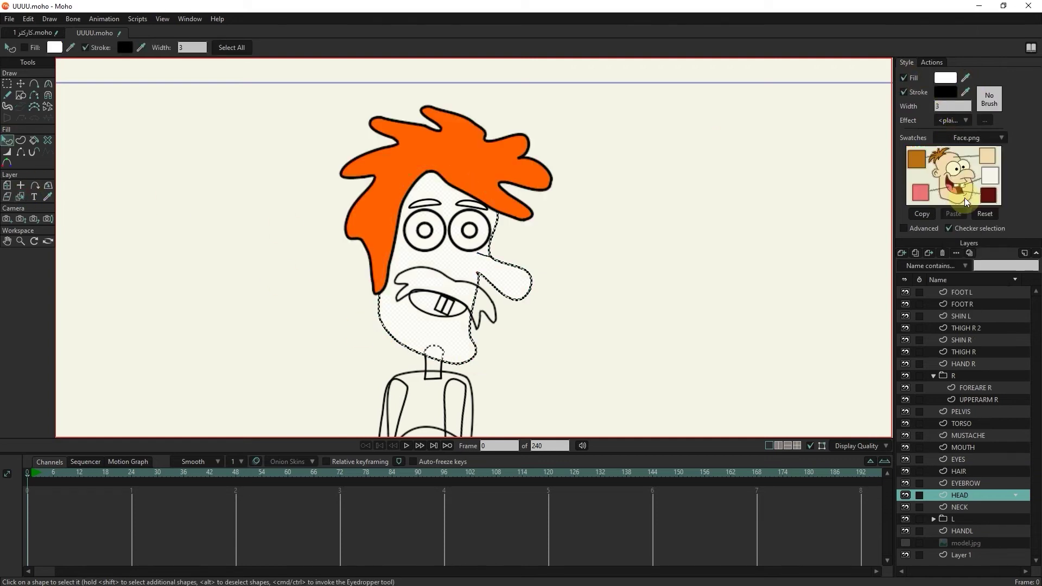
pyautogui.moveTo(966, 76); pyautogui.dragTo(987, 156)
pyautogui.click(583, 228)
# - Select both outer eye circles on the EYES layer and fill them with white
pyautogui.scroll(2, 542, 231)
pyautogui.click(20, 197)
pyautogui.click(391, 205)
pyautogui.click(7, 140)
pyautogui.click(399, 249)
pyautogui.keyDown('shift'); pyautogui.click(470, 252); pyautogui.keyUp('shift')
pyautogui.click(945, 78)
pyautogui.moveTo(711, 244); pyautogui.dragTo(684, 234)
pyautogui.click(867, 389)
pyautogui.click(608, 250)
# - Select both pupils and fill them with black
pyautogui.click(475, 223)
pyautogui.click(469, 224)
pyautogui.keyDown('shift'); pyautogui.click(423, 223); pyautogui.keyUp('shift')
pyautogui.click(946, 77)
pyautogui.click(867, 389)
# - Select both eyebrows on the EYEBROW layer and fill them with the hair's orange
pyautogui.click(19, 196)
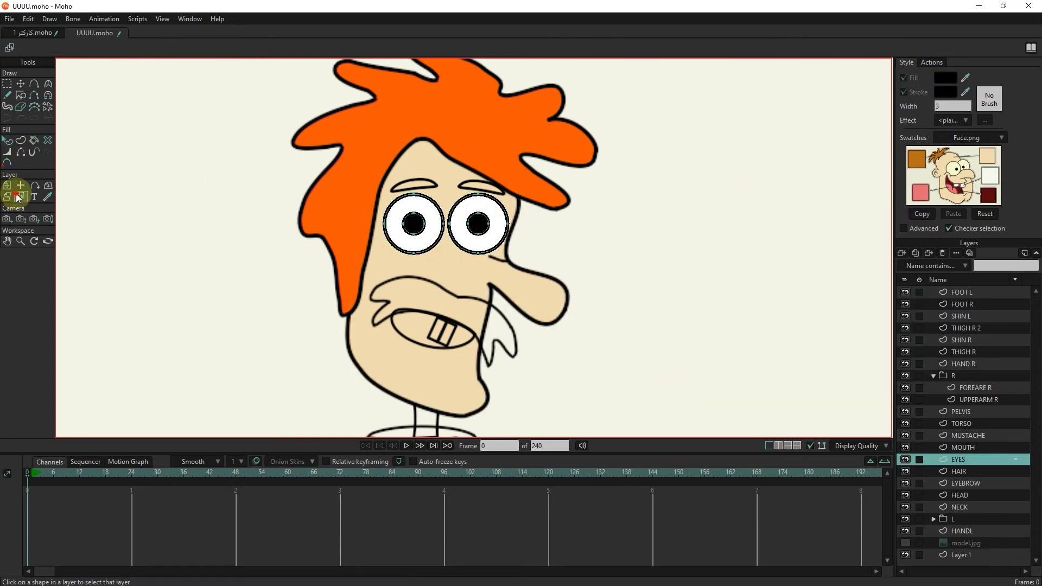
pyautogui.click(421, 181)
pyautogui.scroll(2, 422, 182)
pyautogui.click(7, 140)
pyautogui.click(416, 190)
pyautogui.keyDown('shift'); pyautogui.click(504, 190); pyautogui.keyUp('shift')
pyautogui.click(913, 79)
pyautogui.click(945, 78)
pyautogui.click(868, 388)
pyautogui.click(691, 323)
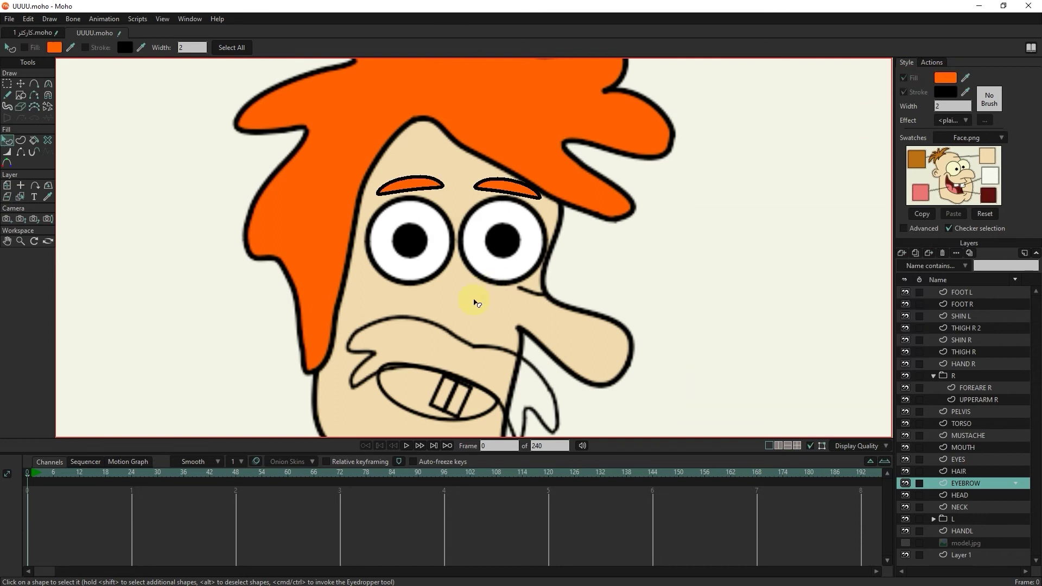
# - Select the mustache shape on the MUSTACHE layer and turn on its orange fill
pyautogui.click(20, 196)
pyautogui.click(426, 254)
pyautogui.click(7, 140)
pyautogui.click(406, 250)
pyautogui.click(904, 79)
pyautogui.click(242, 323)
# - Select the mouth shape on the MOUTH layer and fill it with the dark red from the swatch image
pyautogui.click(20, 196)
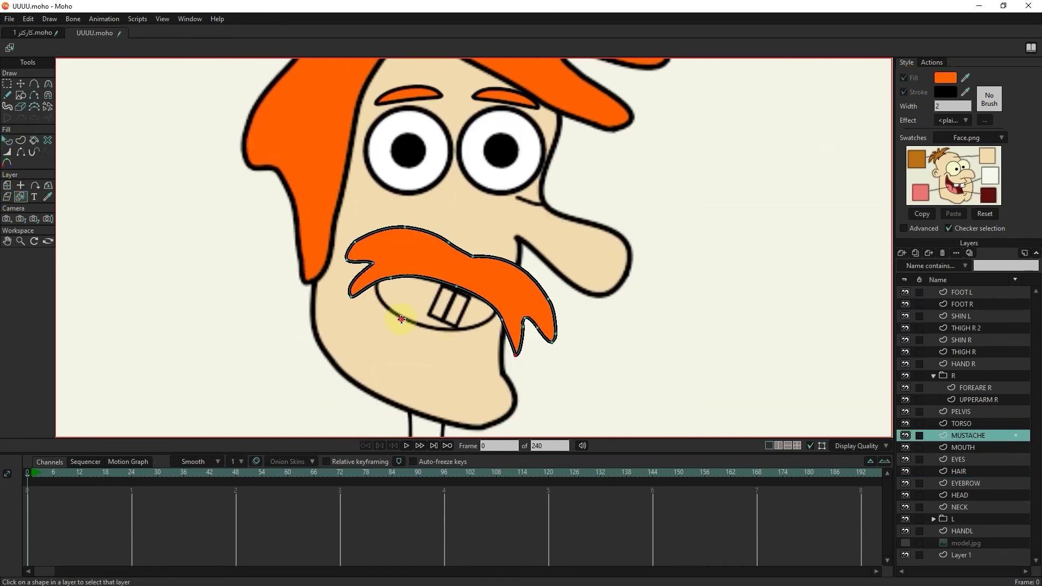
pyautogui.click(398, 320)
pyautogui.click(8, 140)
pyautogui.click(391, 314)
pyautogui.click(904, 78)
pyautogui.click(945, 77)
pyautogui.click(907, 389)
pyautogui.moveTo(965, 78); pyautogui.dragTo(921, 192)
pyautogui.click(632, 271)
pyautogui.click(407, 307)
pyautogui.moveTo(966, 79); pyautogui.dragTo(989, 195)
pyautogui.click(599, 295)
pyautogui.scroll(2, 446, 302)
# - Select both teeth on the MOUTH layer and fill them with white
pyautogui.click(449, 303)
pyautogui.click(818, 115)
pyautogui.click(443, 305)
pyautogui.keyDown('shift'); pyautogui.click(463, 312); pyautogui.keyUp('shift')
pyautogui.click(904, 78)
pyautogui.click(945, 78)
pyautogui.click(695, 233)
pyautogui.click(907, 389)
pyautogui.click(639, 389)
pyautogui.scroll(-4, 640, 388)
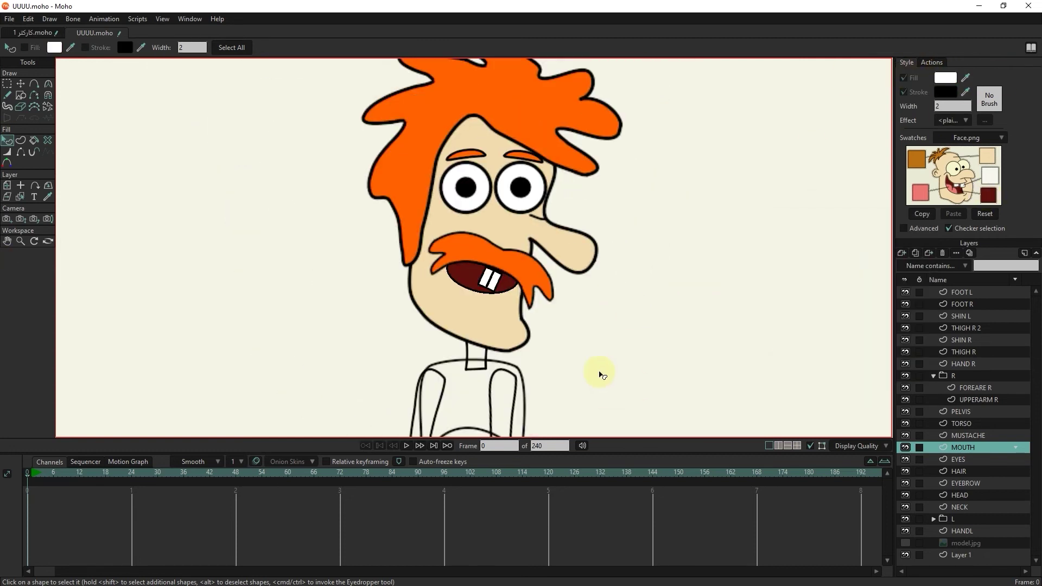
# - Select the torso shape on the TORSO layer and fill it with light blue
pyautogui.moveTo(602, 372); pyautogui.dragTo(584, 204)
pyautogui.scroll(1, 584, 204)
pyautogui.click(403, 170)
pyautogui.click(402, 171)
pyautogui.click(942, 76)
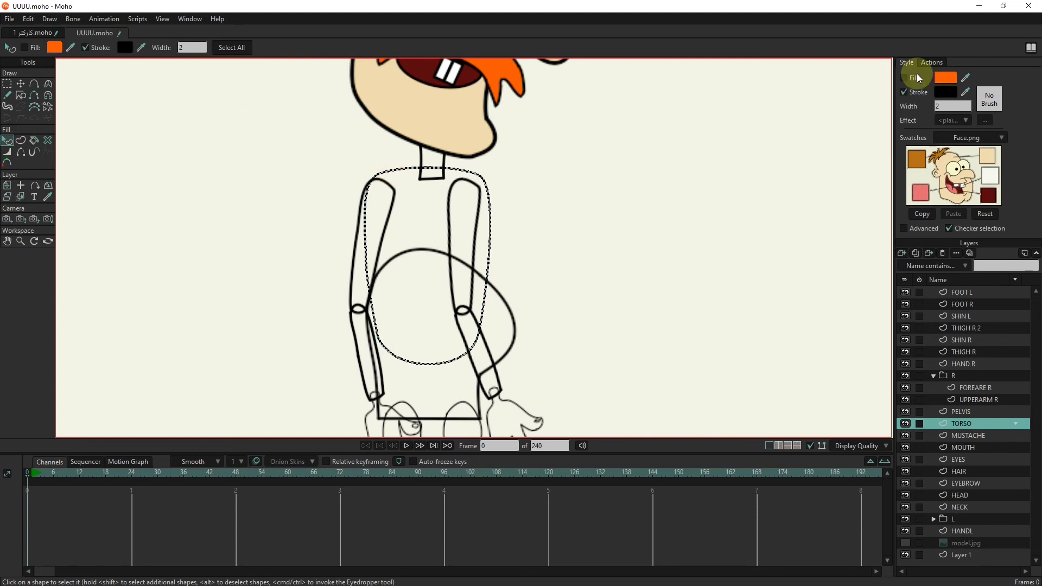
pyautogui.click(868, 389)
# - Select the shape on the PELVIS layer and fill it with the torso's light blue
pyautogui.click(21, 198)
pyautogui.click(502, 356)
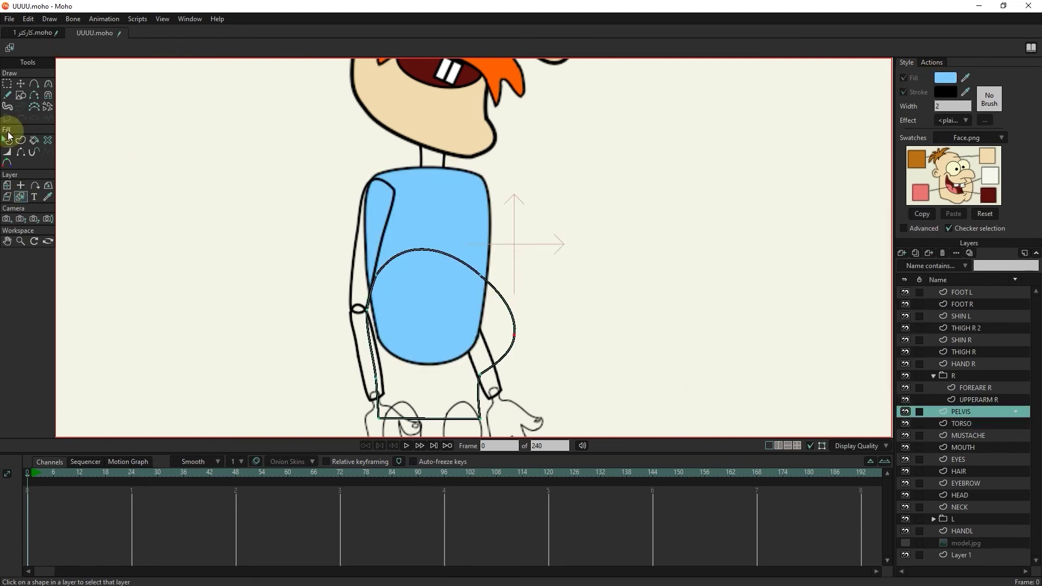
pyautogui.click(8, 140)
pyautogui.click(502, 356)
pyautogui.click(905, 77)
pyautogui.click(966, 77)
pyautogui.click(473, 244)
pyautogui.click(599, 294)
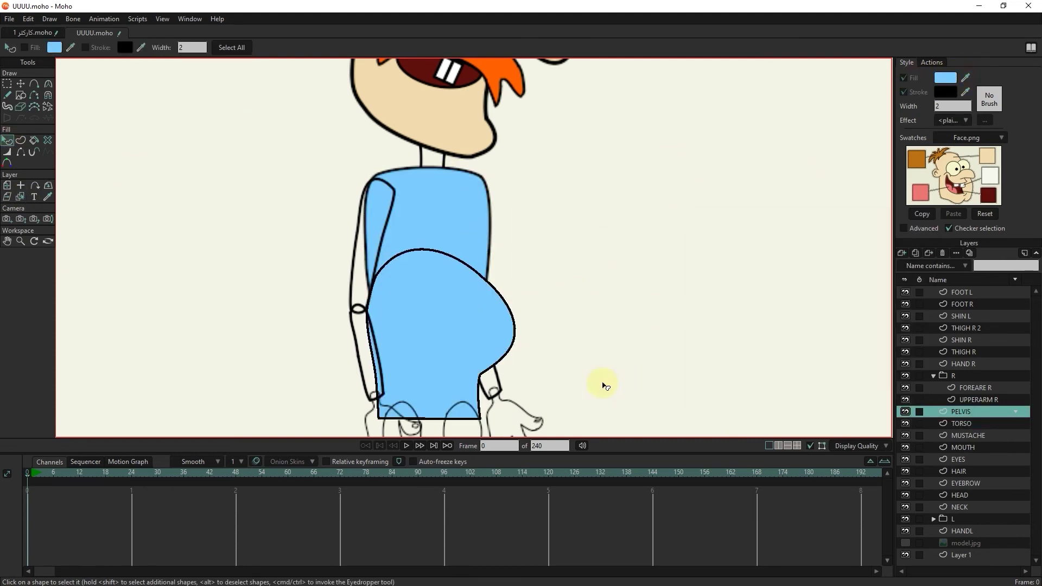
# - Fill the upper arm shape on the UPPERARM R layer of group R with the body's light blue
pyautogui.click(20, 196)
pyautogui.click(357, 233)
pyautogui.click(8, 140)
pyautogui.click(357, 233)
pyautogui.click(905, 78)
pyautogui.click(965, 77)
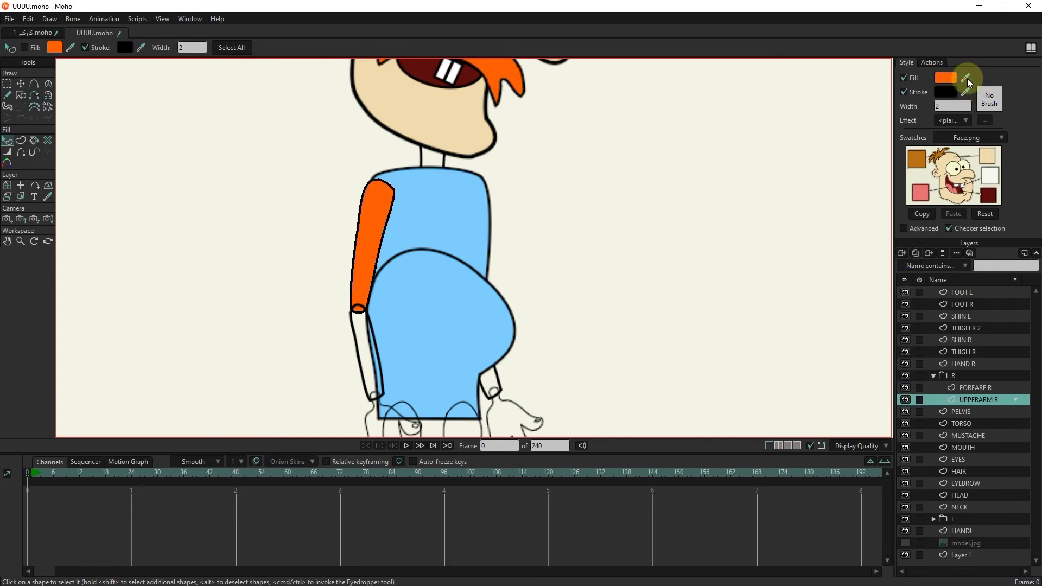
pyautogui.click(437, 304)
pyautogui.moveTo(437, 305); pyautogui.dragTo(410, 220)
# - Fill the forearm shape on the FOREARE R layer of group R with the body's light blue
pyautogui.click(20, 197)
pyautogui.click(328, 254)
pyautogui.click(7, 141)
pyautogui.click(329, 254)
pyautogui.click(905, 77)
pyautogui.click(966, 78)
pyautogui.click(453, 217)
pyautogui.click(571, 219)
# - Hide the TORSO layer and fill the upper arm shape in group L with the body's light blue
pyautogui.click(905, 424)
pyautogui.click(20, 197)
pyautogui.click(437, 136)
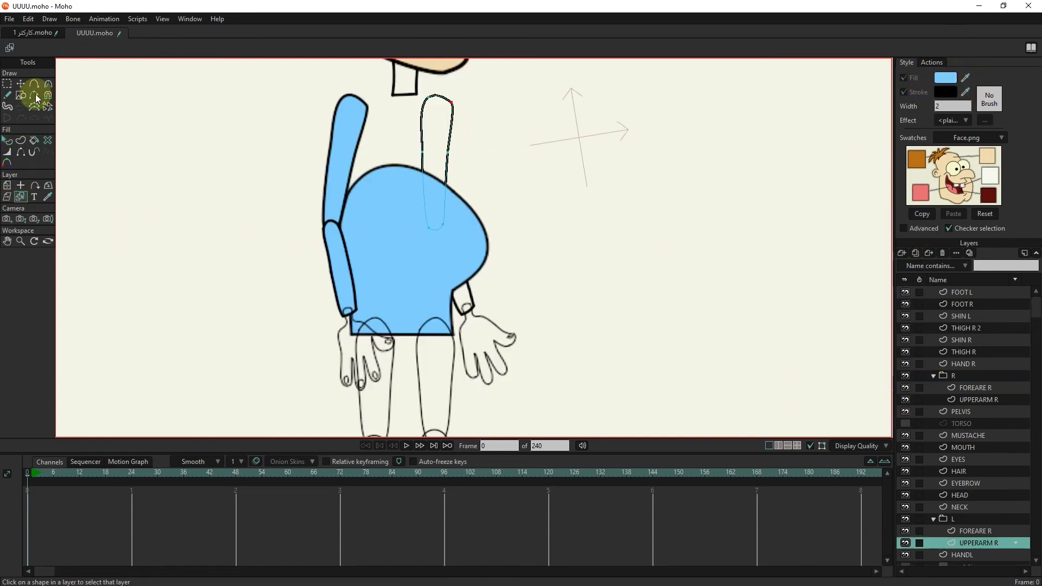
pyautogui.click(8, 140)
pyautogui.click(437, 136)
pyautogui.click(905, 78)
pyautogui.click(965, 77)
pyautogui.click(418, 217)
# - Fill the forearm shape in group L with the body's light blue and show the TORSO layer again
pyautogui.click(20, 196)
pyautogui.click(463, 299)
pyautogui.click(8, 141)
pyautogui.click(463, 299)
pyautogui.click(904, 78)
pyautogui.click(966, 78)
pyautogui.click(476, 226)
pyautogui.click(905, 423)
# - Select the hand shape on the HAND R layer and fill it with the skin tone from the swatch image
pyautogui.scroll(2, 381, 349)
pyautogui.click(21, 197)
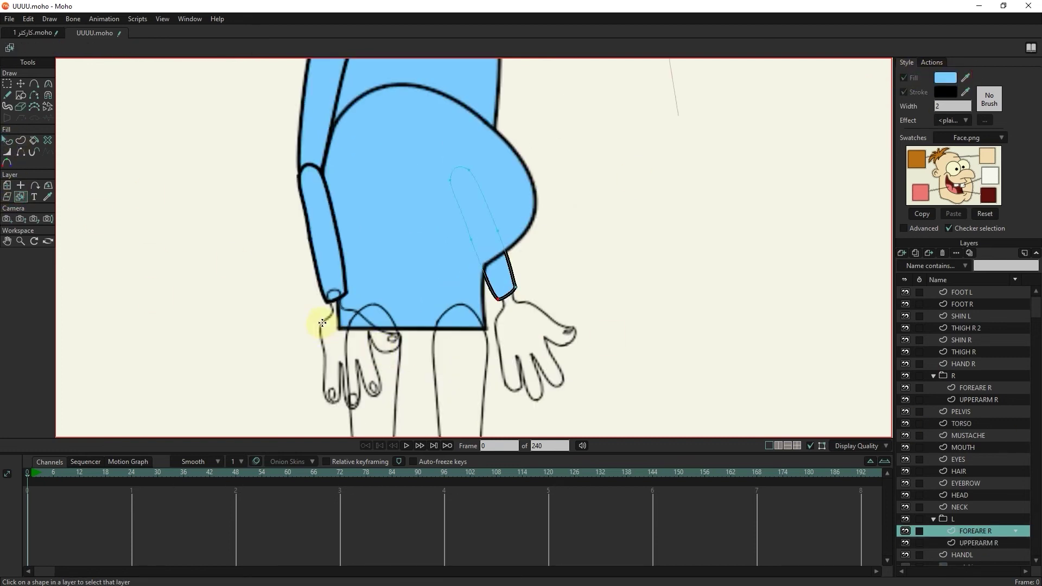
pyautogui.click(322, 322)
pyautogui.click(7, 141)
pyautogui.click(321, 323)
pyautogui.click(904, 78)
pyautogui.click(966, 78)
pyautogui.click(987, 155)
pyautogui.click(788, 201)
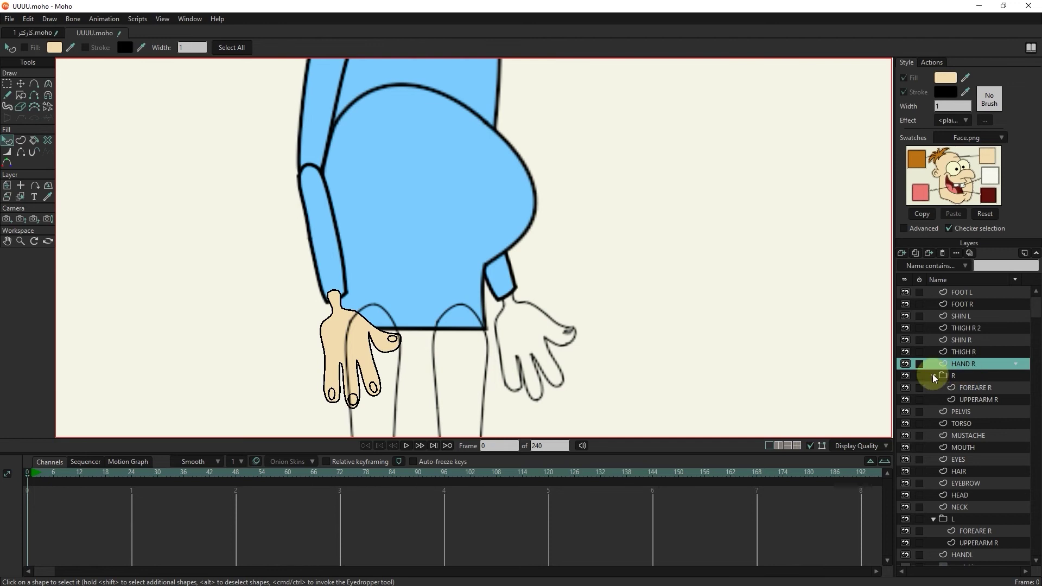
# - Move group R above the HAND R layer and shift the HAND R layer slightly to fit the sleeve
pyautogui.moveTo(953, 364)
pyautogui.mouseDown()
pyautogui.moveTo(953, 378)
pyautogui.moveTo(907, 360)
pyautogui.moveTo(905, 369)
pyautogui.moveTo(951, 359)
pyautogui.mouseUp()
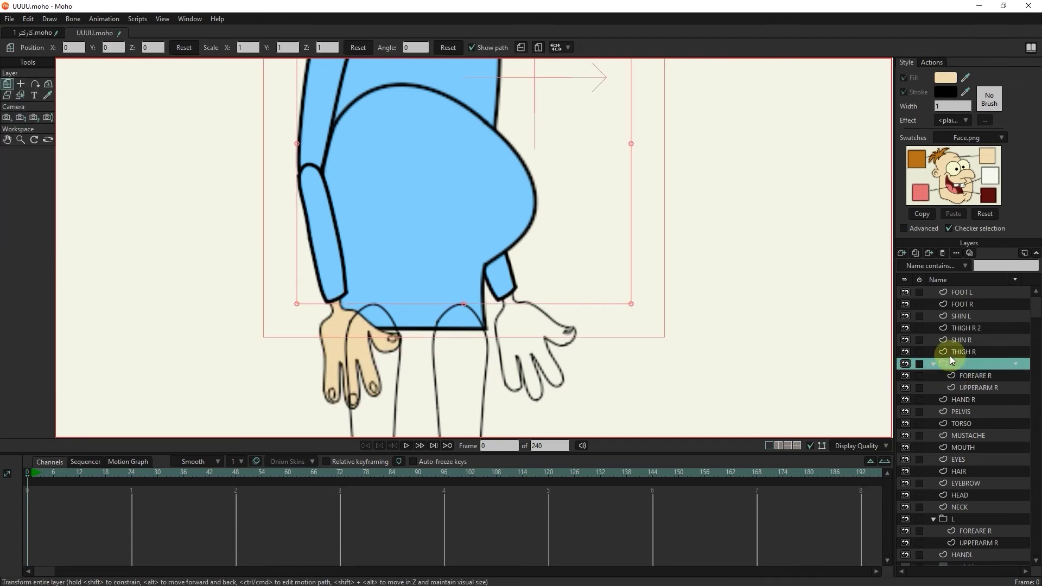
pyautogui.click(20, 95)
pyautogui.click(345, 338)
pyautogui.press('m')
pyautogui.moveTo(316, 321); pyautogui.dragTo(320, 321)
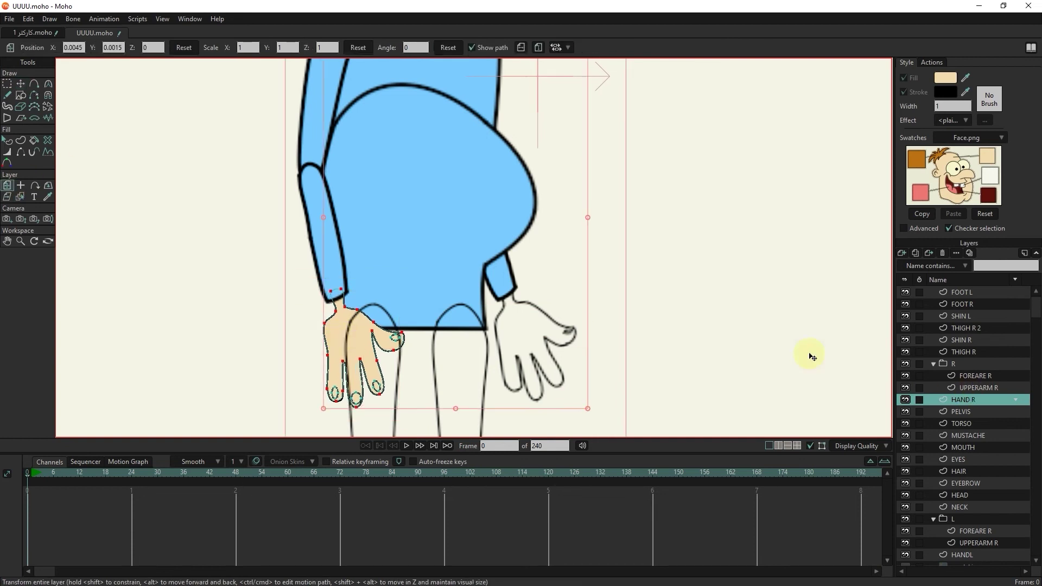
# - Select the hand shape on the HANDL layer and fill it with the skin tone from the swatch image
pyautogui.click(20, 197)
pyautogui.click(533, 304)
pyautogui.click(7, 140)
pyautogui.click(540, 309)
pyautogui.click(904, 78)
pyautogui.click(987, 156)
pyautogui.click(598, 363)
# - Show the model.jpg sketch and draw the palm crease lines freehand on the HANDL layer
pyautogui.scroll(-2, 940, 480)
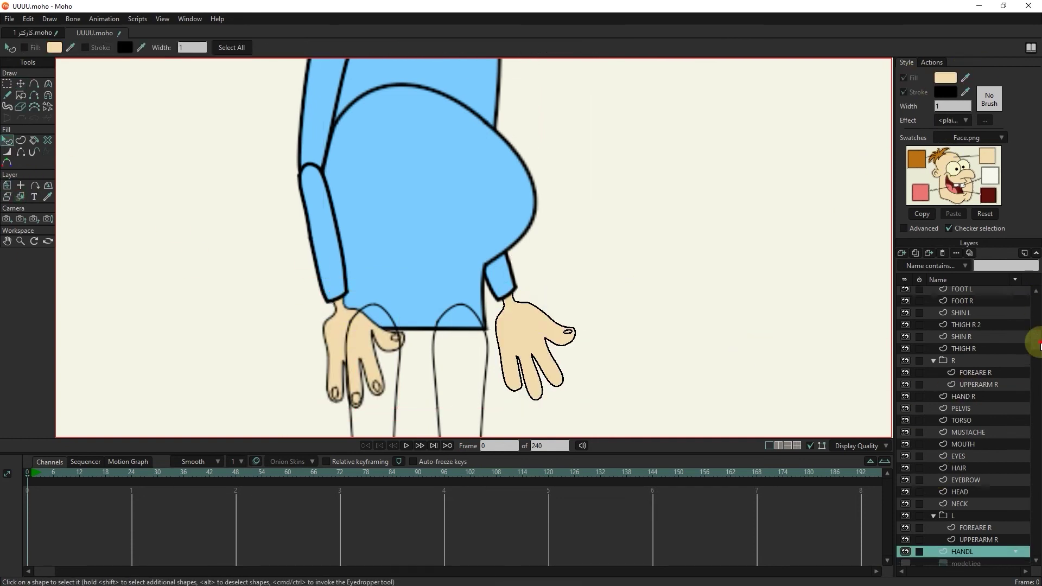
pyautogui.click(905, 531)
pyautogui.click(905, 531)
pyautogui.scroll(2, 589, 350)
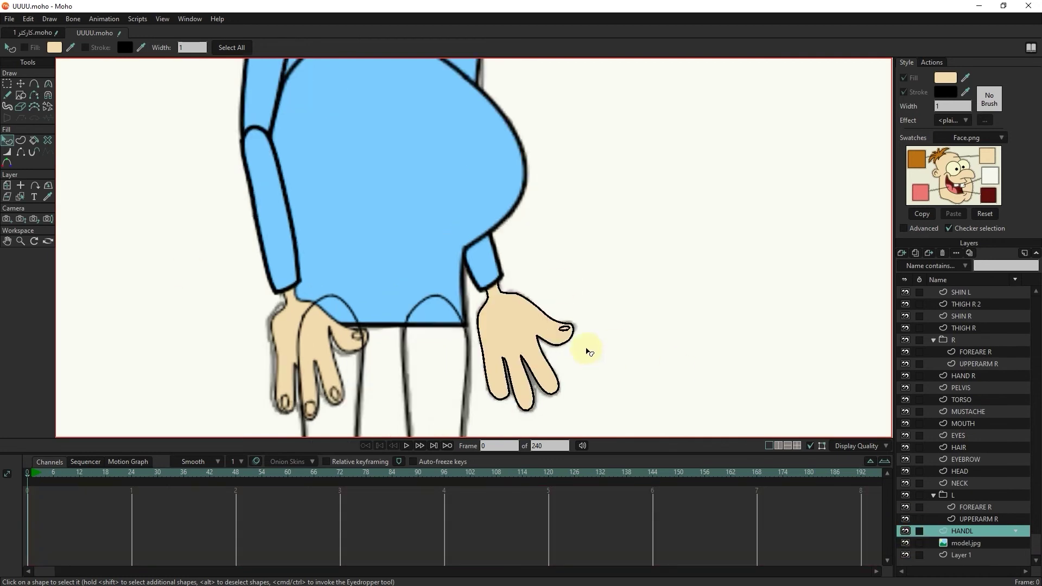
pyautogui.click(7, 95)
pyautogui.moveTo(519, 324); pyautogui.dragTo(491, 297)
pyautogui.moveTo(476, 341)
pyautogui.mouseDown()
pyautogui.moveTo(512, 331)
pyautogui.moveTo(492, 312)
pyautogui.moveTo(498, 324)
pyautogui.mouseUp()
pyautogui.press('t')
pyautogui.scroll(2, 497, 308)
pyautogui.scroll(-6, 538, 328)
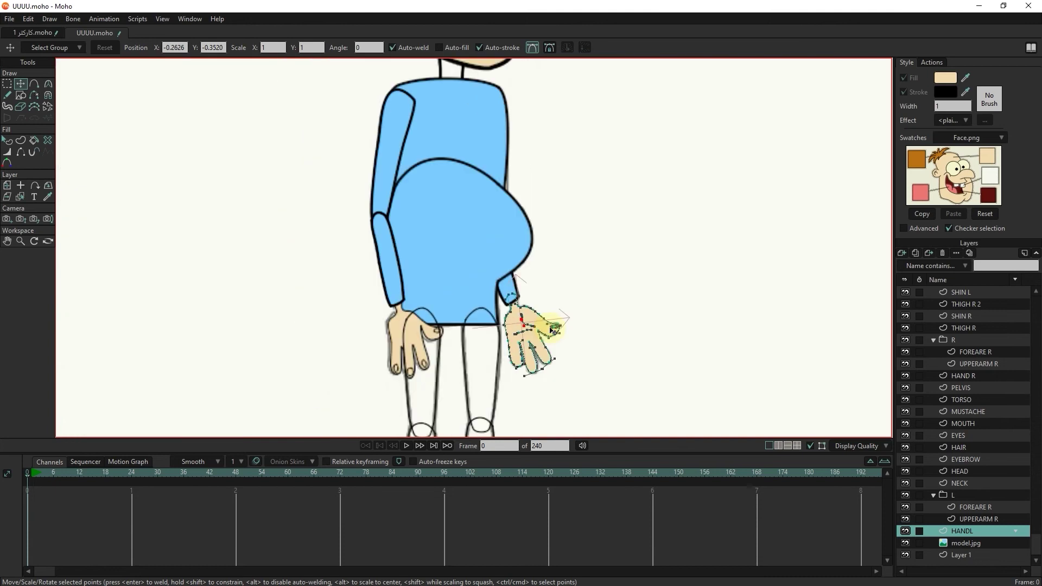
# - Select the THIGH R layer and hide the model.jpg sketch
pyautogui.click(20, 197)
pyautogui.scroll(1, 391, 379)
pyautogui.click(442, 378)
pyautogui.click(906, 543)
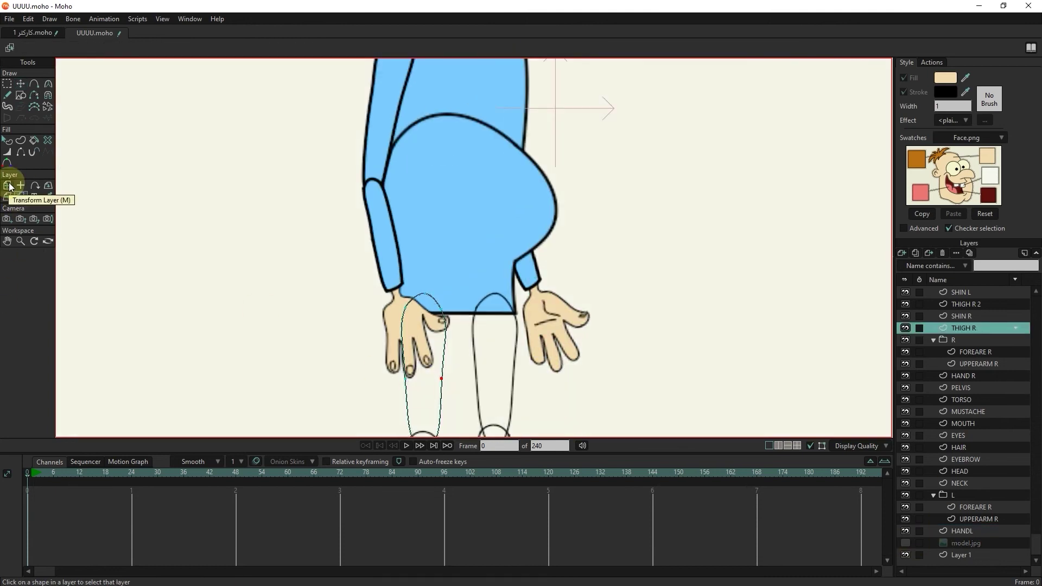
# - Select the thigh shape on the THIGH R layer and fill it with light violet
pyautogui.click(8, 140)
pyautogui.click(946, 78)
pyautogui.click(848, 323)
pyautogui.moveTo(832, 300); pyautogui.dragTo(864, 280)
pyautogui.click(861, 390)
pyautogui.moveTo(640, 362); pyautogui.dragTo(637, 227)
pyautogui.click(411, 231)
pyautogui.click(946, 78)
pyautogui.click(847, 269)
pyautogui.click(758, 238)
pyautogui.click(877, 385)
pyautogui.click(583, 300)
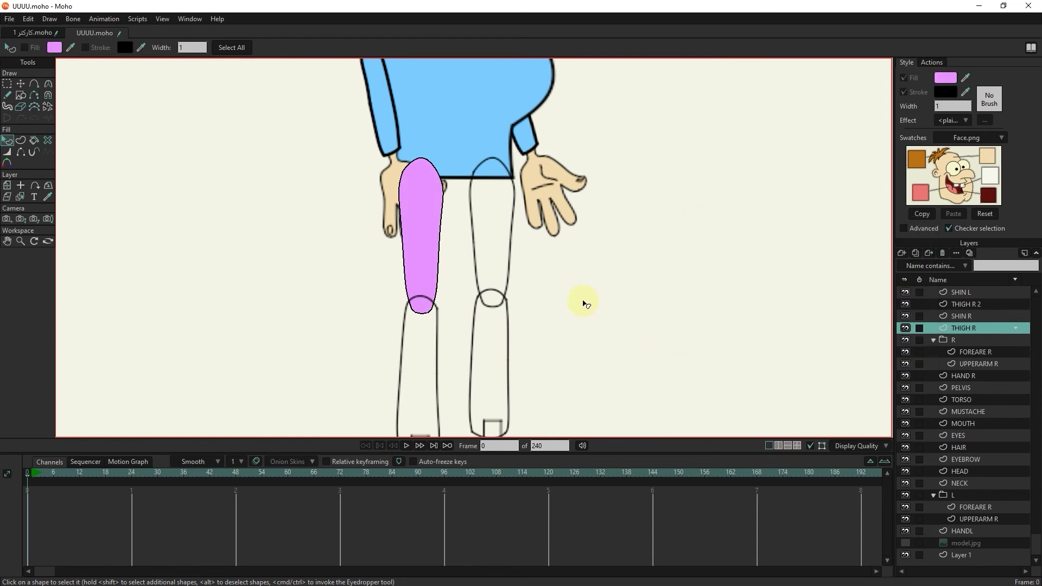
# - Fill the thigh shape on the THIGH R 2 layer with the first thigh's light violet
pyautogui.click(21, 197)
pyautogui.click(505, 259)
pyautogui.click(8, 140)
pyautogui.click(500, 266)
pyautogui.click(905, 78)
pyautogui.click(965, 78)
pyautogui.click(423, 233)
pyautogui.click(619, 252)
# - Fill the shin shape on the SHIN R layer with the thighs' light violet
pyautogui.moveTo(536, 290); pyautogui.dragTo(526, 201)
pyautogui.click(20, 197)
pyautogui.click(393, 263)
pyautogui.click(8, 140)
pyautogui.click(395, 265)
pyautogui.click(966, 79)
pyautogui.click(480, 154)
pyautogui.click(558, 219)
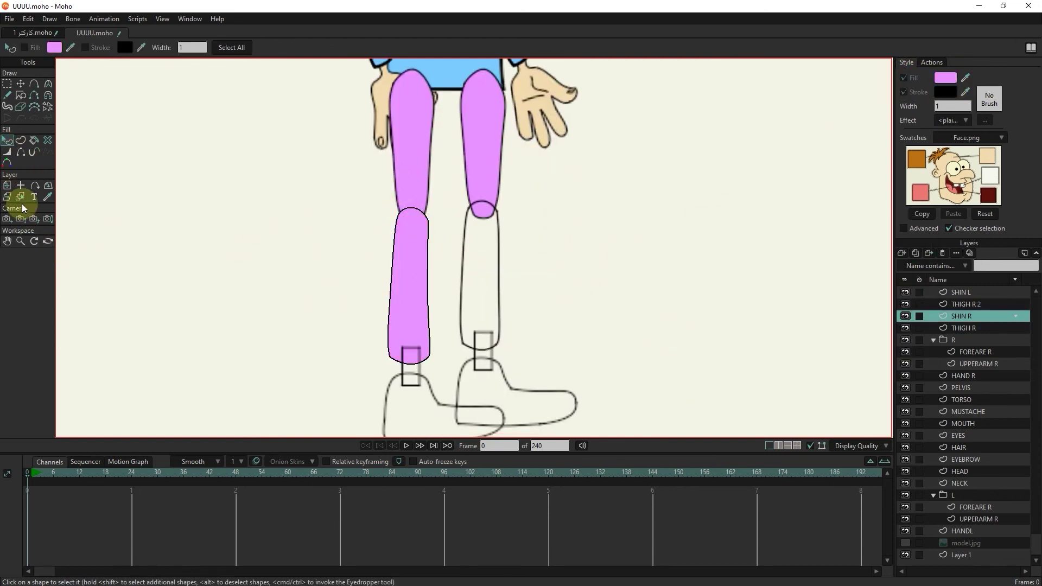
# - Fill the shin shape on the SHIN L layer with the same light violet
pyautogui.click(495, 302)
pyautogui.click(497, 174)
pyautogui.click(573, 304)
# - Select the shoe shape on the FOOT R layer and fill it with brown
pyautogui.moveTo(576, 341); pyautogui.dragTo(583, 267)
pyautogui.click(20, 197)
pyautogui.click(474, 364)
pyautogui.scroll(3, 466, 316)
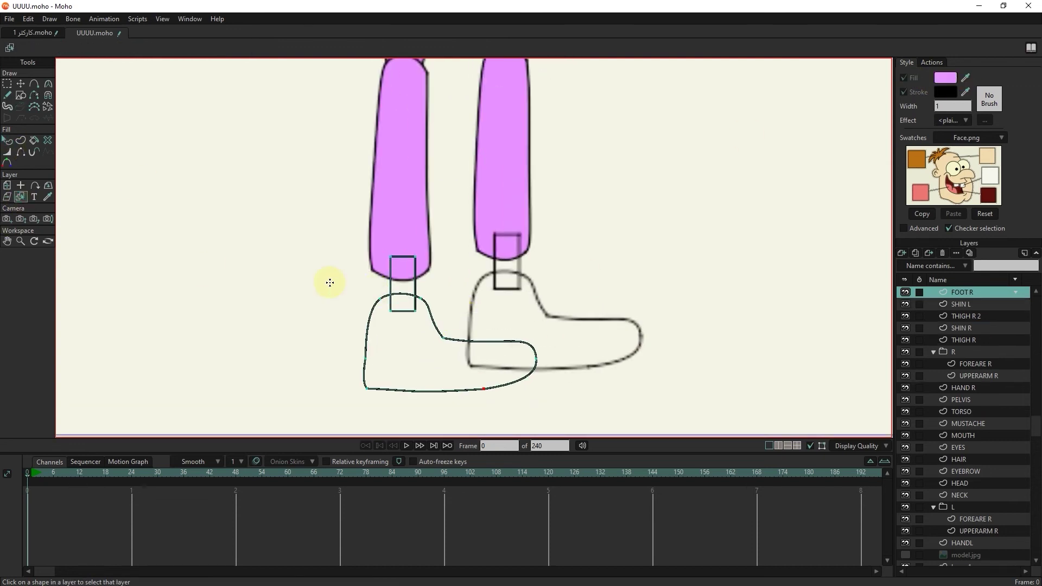
pyautogui.click(8, 140)
pyautogui.click(429, 342)
pyautogui.click(907, 79)
pyautogui.click(945, 78)
pyautogui.click(762, 250)
pyautogui.click(750, 285)
pyautogui.click(866, 389)
# - Select the ankle rectangle on the FOOT R layer and fill it with the skin tone from the swatch image
pyautogui.click(20, 197)
pyautogui.click(8, 140)
pyautogui.click(398, 268)
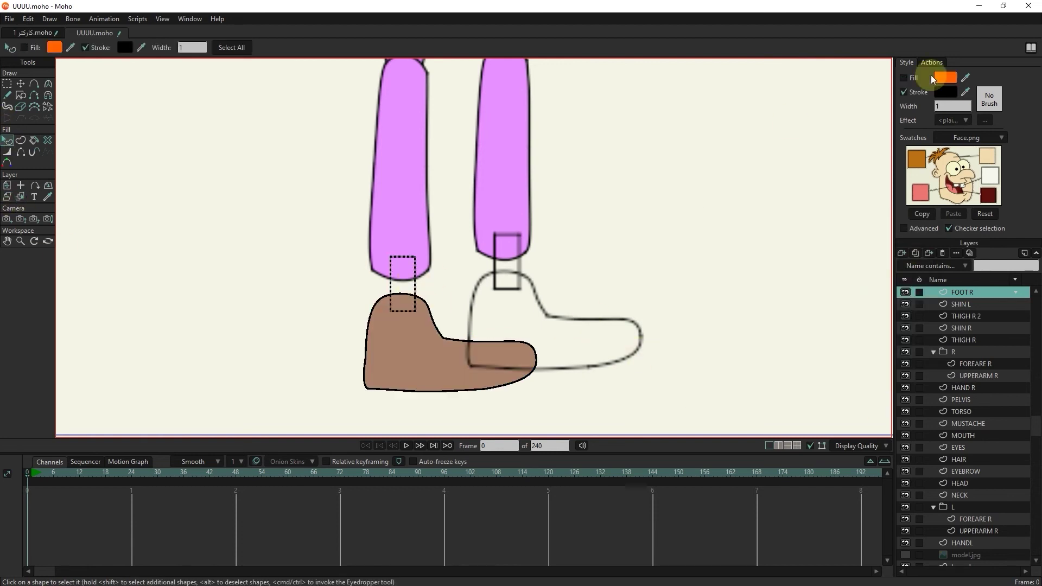
pyautogui.click(904, 78)
pyautogui.click(987, 155)
pyautogui.click(627, 317)
# - Send the ankle rectangle on the FOOT R layer behind the brown shoe shape
pyautogui.click(20, 197)
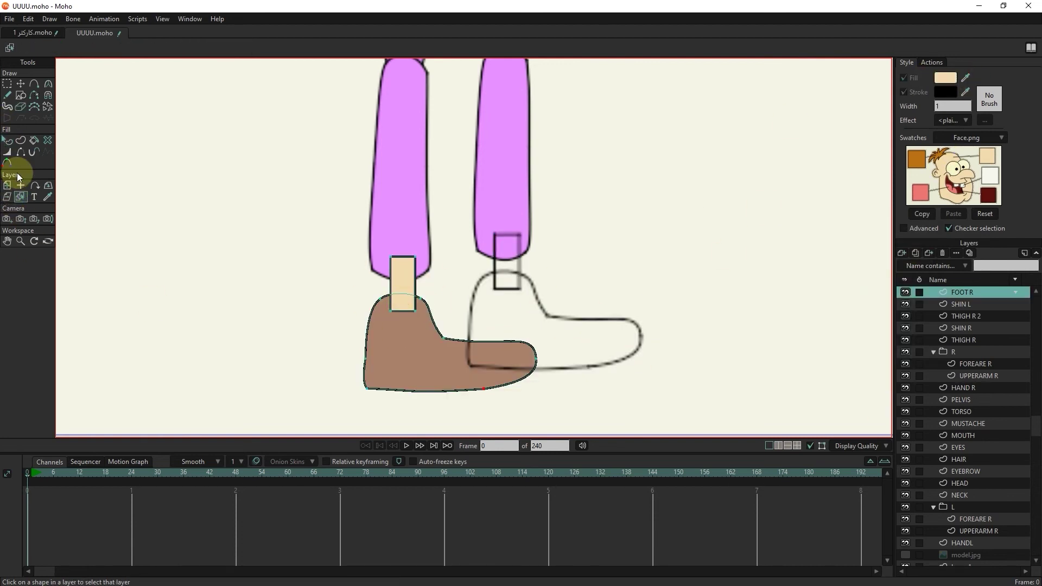
pyautogui.click(8, 140)
pyautogui.click(406, 293)
pyautogui.press('Down')
pyautogui.click(641, 332)
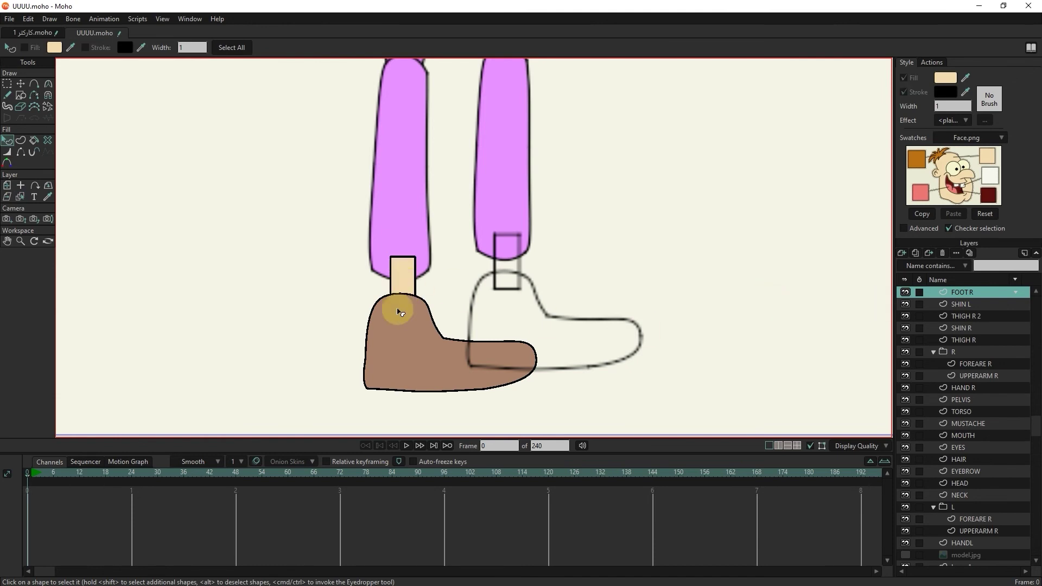
# - Select the FOOT L layer and fill its shoe shape with the same brown as the other shoe
pyautogui.click(19, 196)
pyautogui.click(543, 295)
pyautogui.click(7, 140)
pyautogui.click(482, 285)
pyautogui.click(21, 140)
pyautogui.press('Return')
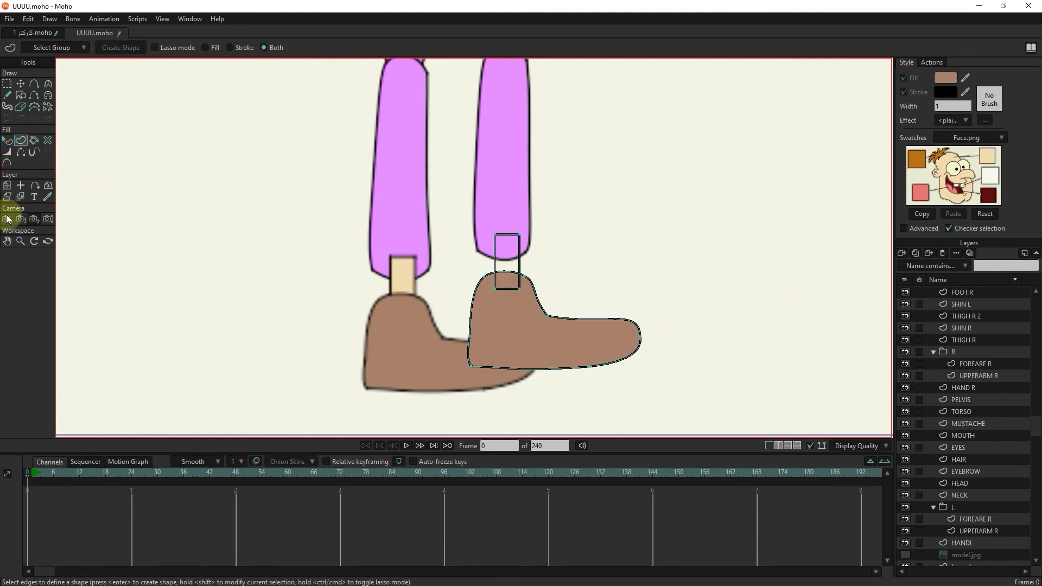
# - Fill the ankle rectangle on the FOOT L layer with the swatch image's skin tone and place it behind the shoe
pyautogui.click(7, 140)
pyautogui.click(507, 281)
pyautogui.click(904, 77)
pyautogui.click(947, 161)
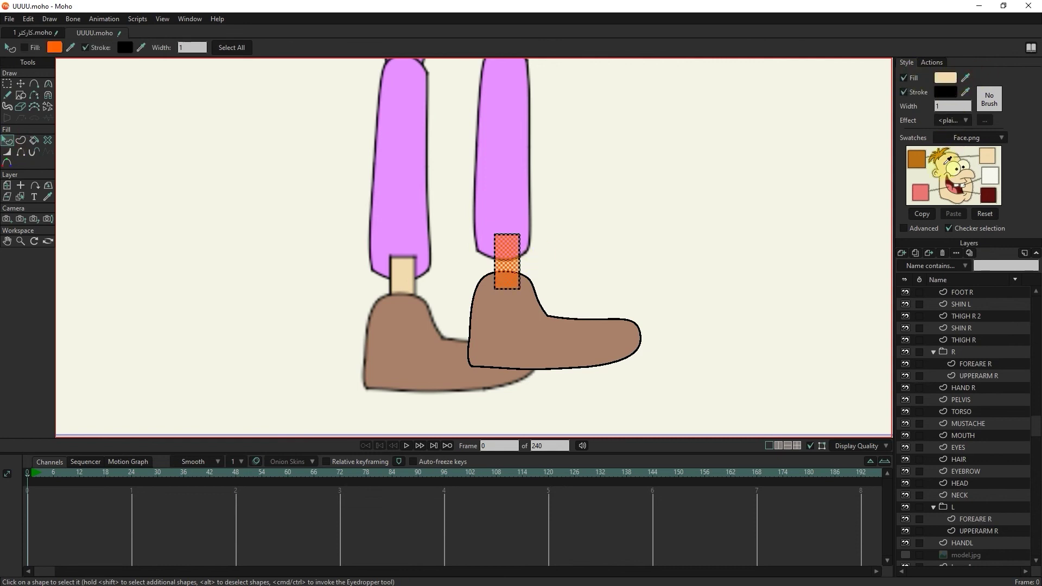
pyautogui.click(780, 277)
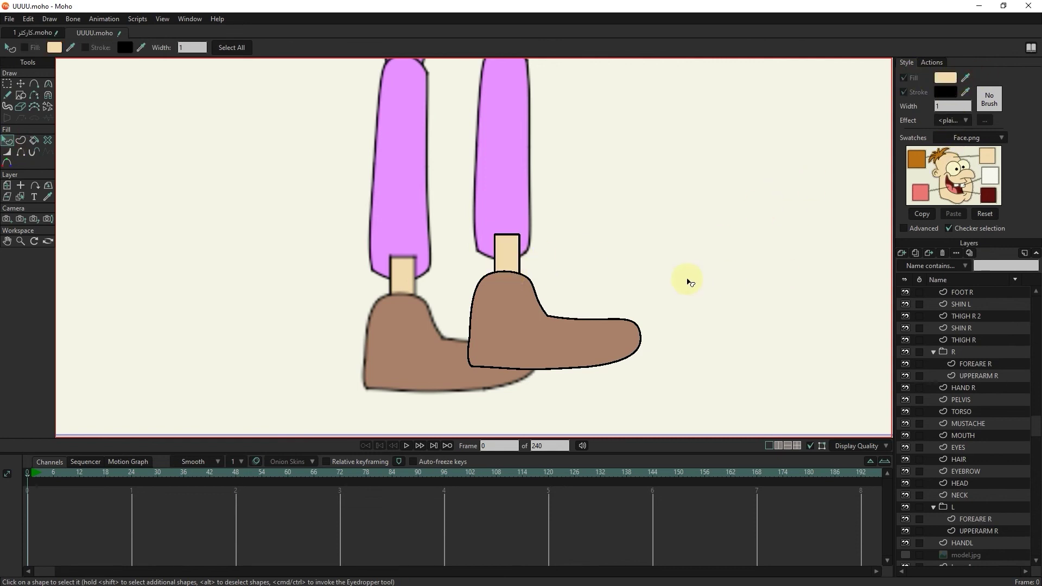
# - Move the R arm group to the top of the layer stack
pyautogui.scroll(-3, 491, 278)
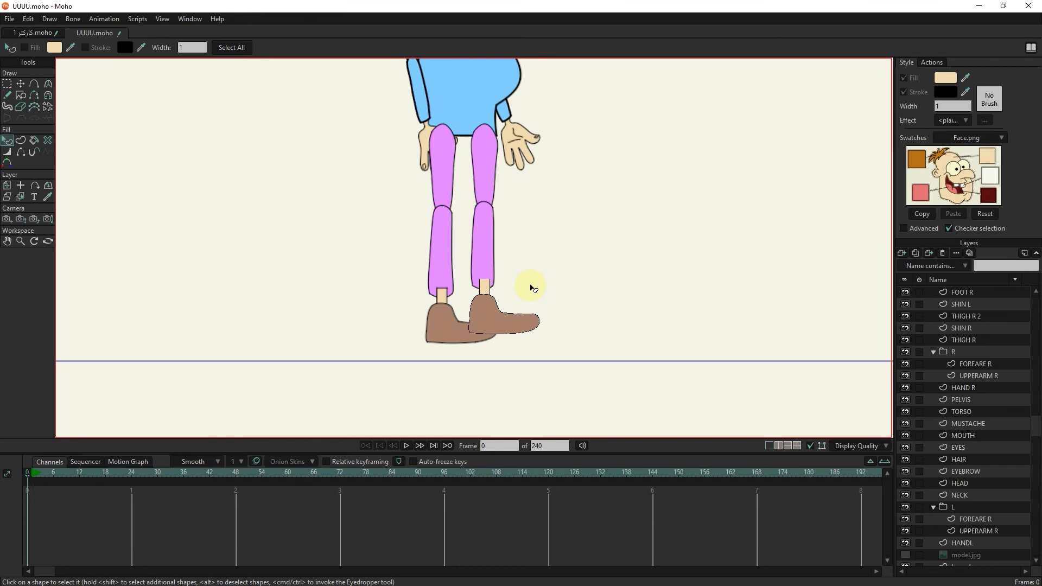
pyautogui.scroll(-5, 542, 293)
pyautogui.scroll(-1, 926, 369)
pyautogui.scroll(2, 926, 369)
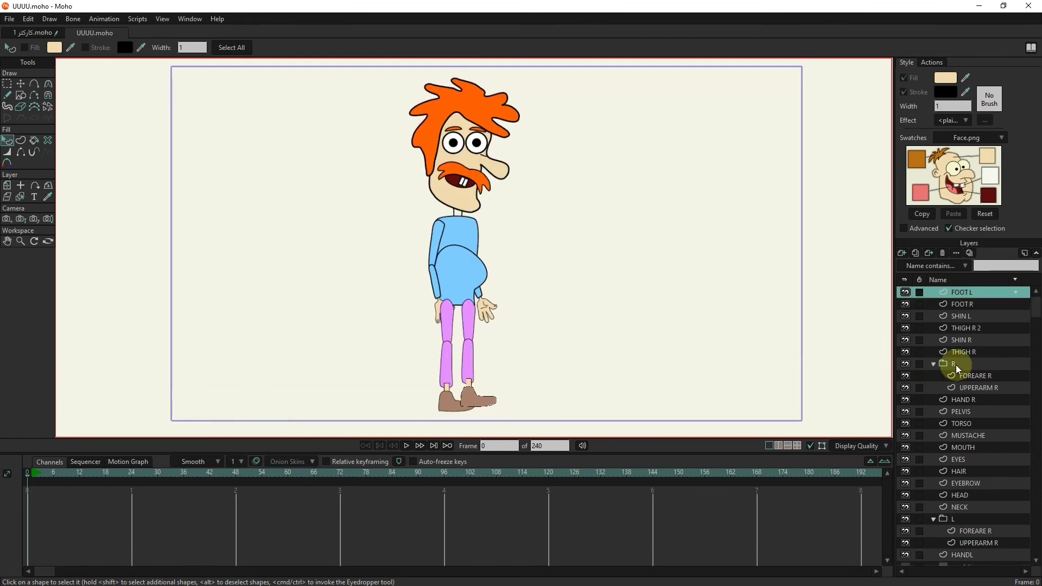
pyautogui.click(937, 364)
pyautogui.moveTo(966, 290)
pyautogui.mouseDown()
pyautogui.moveTo(964, 367)
pyautogui.moveTo(975, 288)
pyautogui.mouseUp()
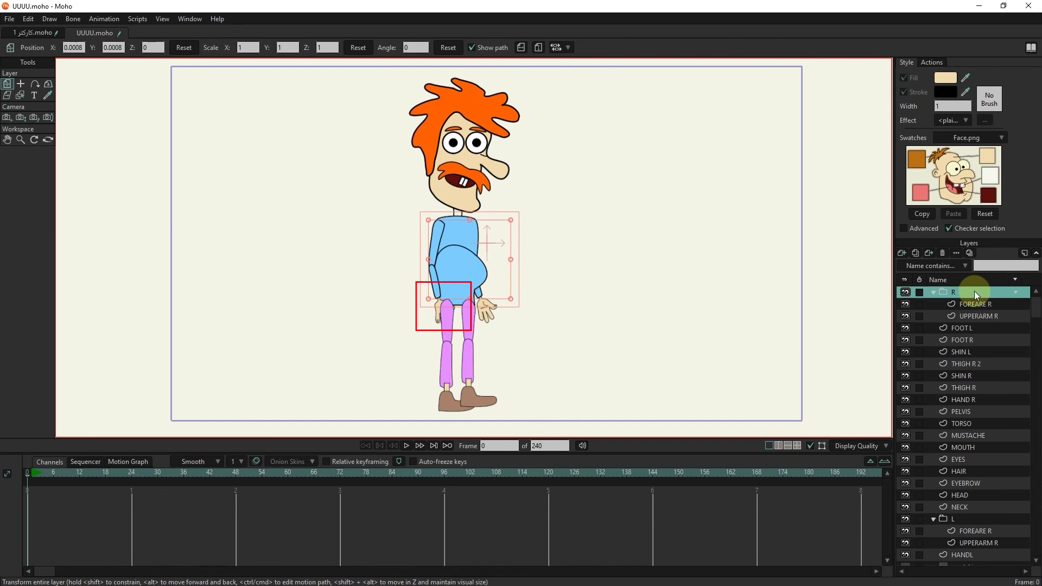
# - Select the HAND R layer from the hand on the canvas and move it directly below the R group
pyautogui.click(20, 95)
pyautogui.scroll(2, 436, 319)
pyautogui.click(438, 307)
pyautogui.moveTo(970, 399); pyautogui.dragTo(970, 299)
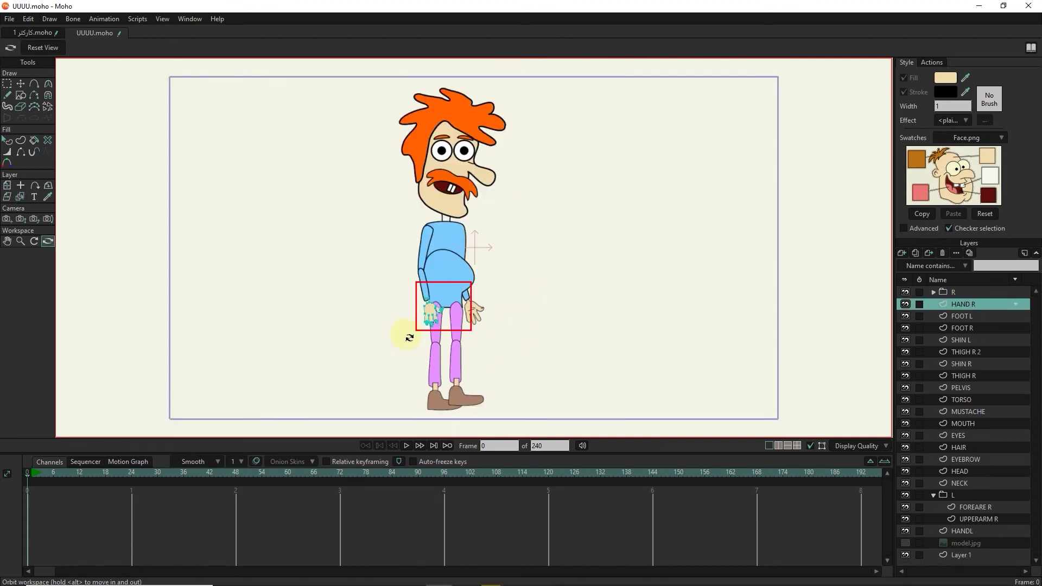
# - Move the SHIN L, THIGH R 2, SHIN R and THIGH R layers together to just below the NECK layer
pyautogui.scroll(4, 411, 337)
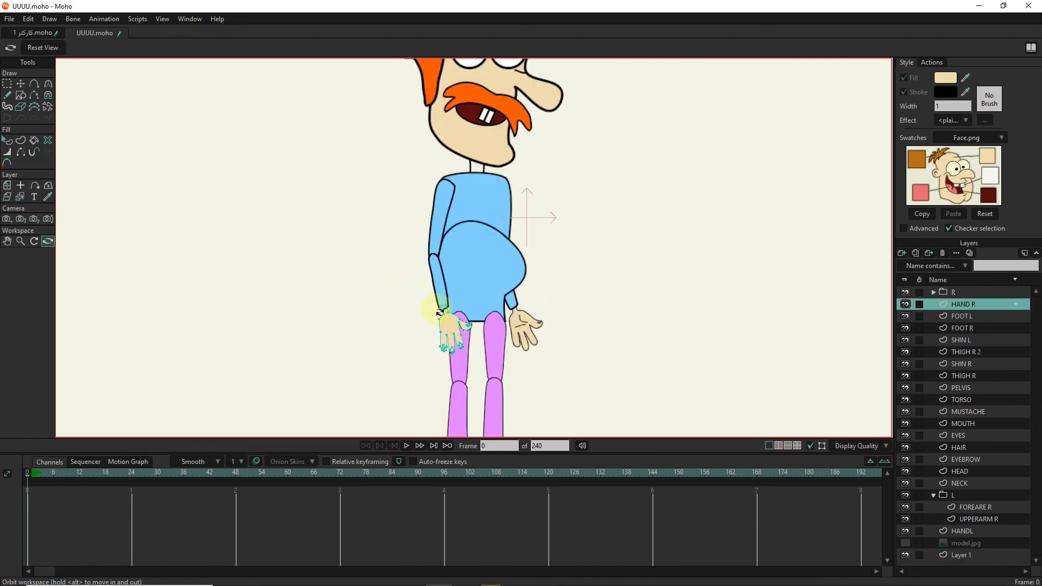
pyautogui.moveTo(418, 338); pyautogui.dragTo(614, 333)
pyautogui.press('0')
pyautogui.click(964, 376)
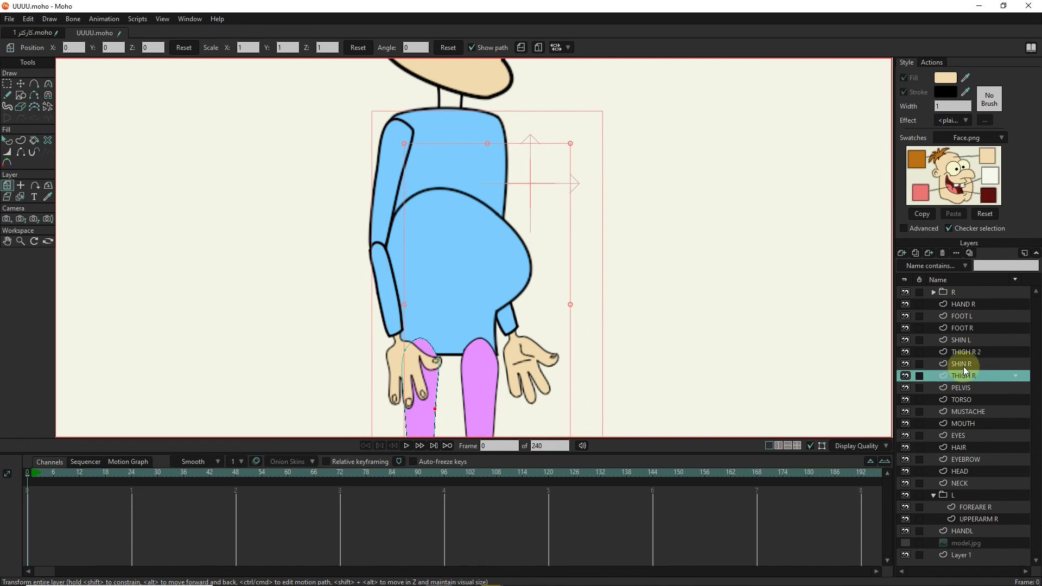
pyautogui.keyDown('shift'); pyautogui.click(972, 339); pyautogui.keyUp('shift')
pyautogui.moveTo(972, 340); pyautogui.dragTo(955, 489)
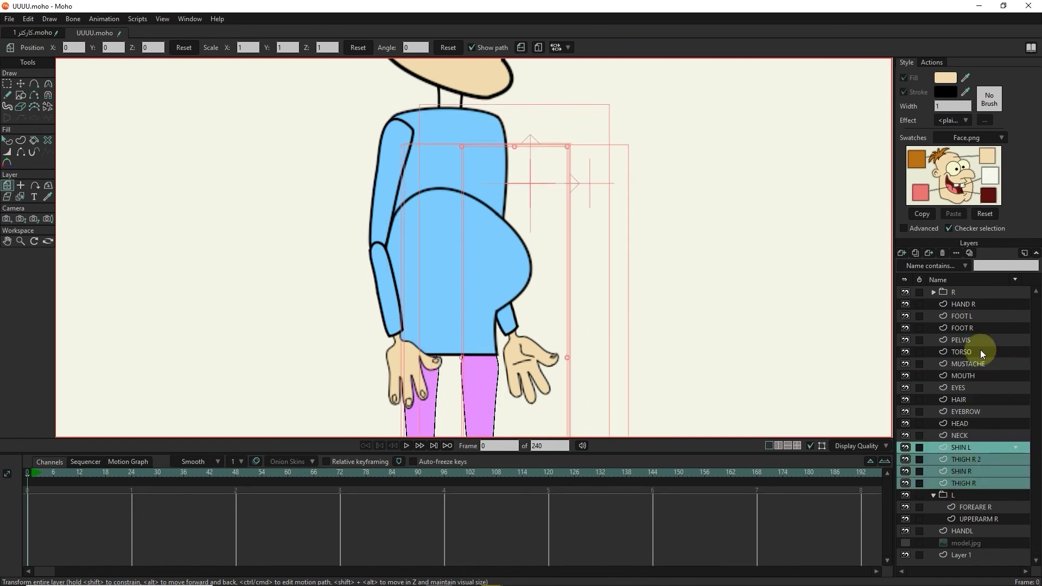
# - Reorder the TORSO and PELVIS layers so that TORSO sits directly above PELVIS
pyautogui.click(967, 342)
pyautogui.moveTo(962, 342); pyautogui.dragTo(959, 357)
pyautogui.click(971, 338)
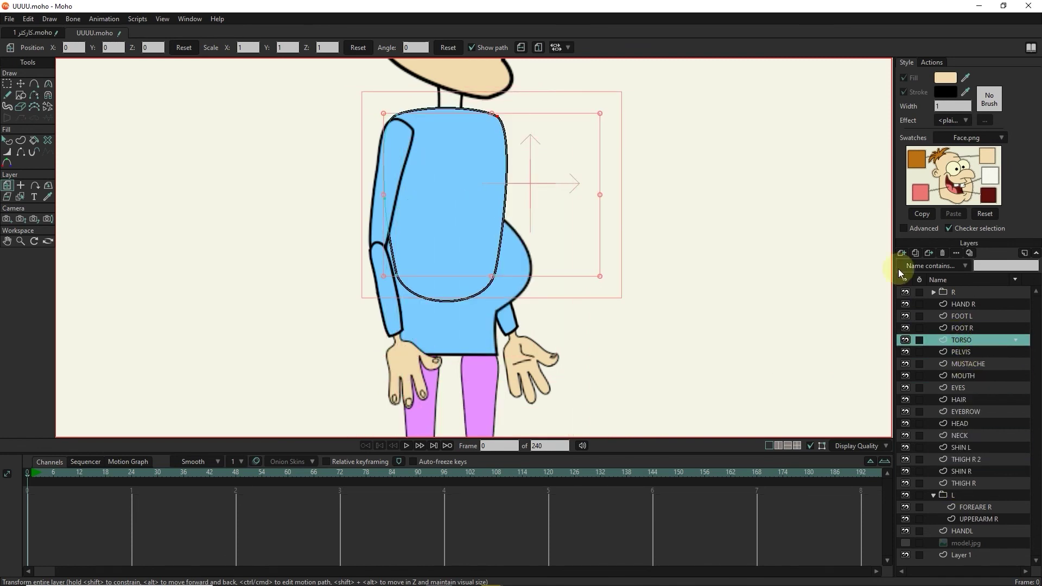
# - Add a patch layer targeting PELVIS above TORSO, scale it to about 2.19 and position it over the seam between torso and pelvis
pyautogui.click(902, 253)
pyautogui.click(934, 372)
pyautogui.click(692, 182)
pyautogui.click(725, 321)
pyautogui.click(732, 342)
pyautogui.moveTo(530, 185); pyautogui.dragTo(441, 282)
pyautogui.moveTo(492, 334); pyautogui.dragTo(502, 304)
pyautogui.moveTo(490, 253); pyautogui.dragTo(495, 260)
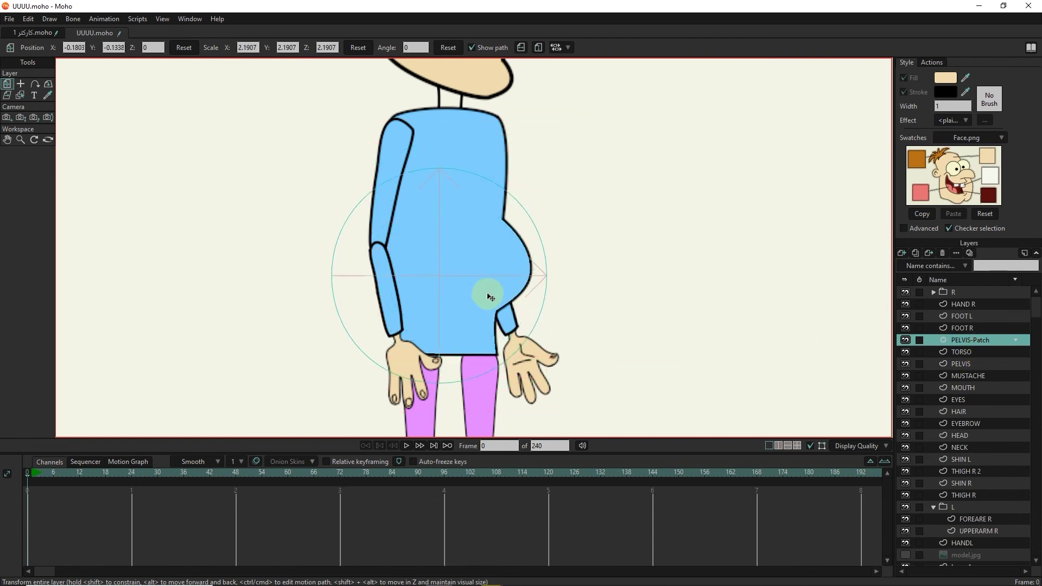
# - Identify the leg layers on the canvas and rename the THIGH R layer as THIGH L
pyautogui.scroll(-6, 499, 221)
pyautogui.scroll(2, 470, 235)
pyautogui.scroll(5, 470, 236)
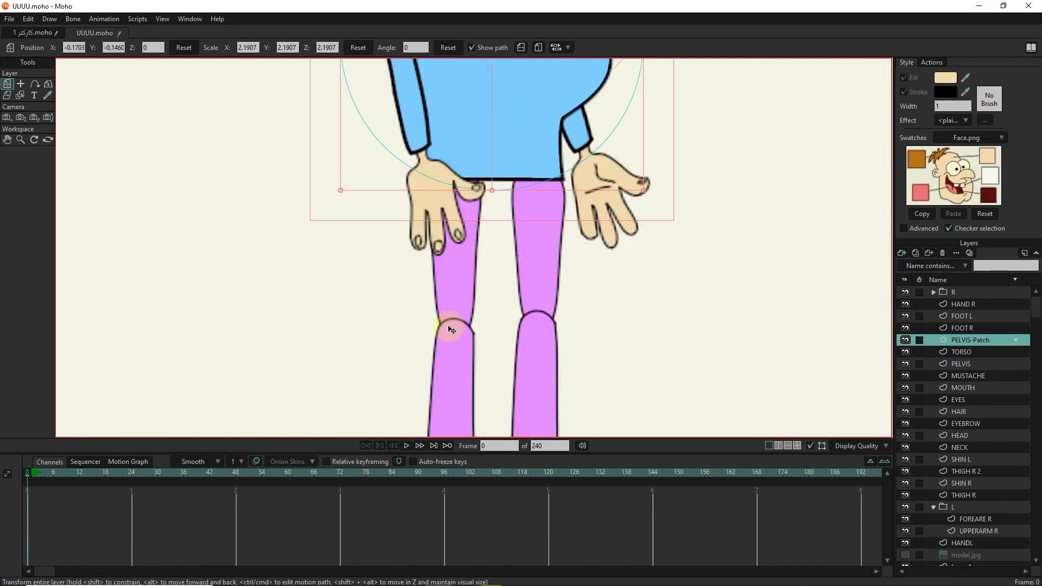
pyautogui.click(22, 95)
pyautogui.click(456, 300)
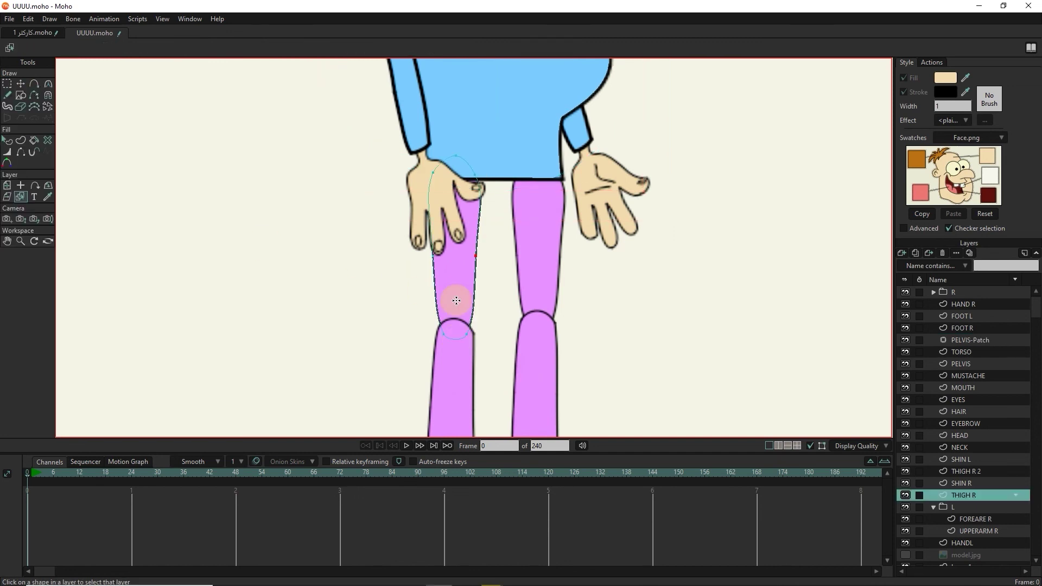
pyautogui.click(968, 459)
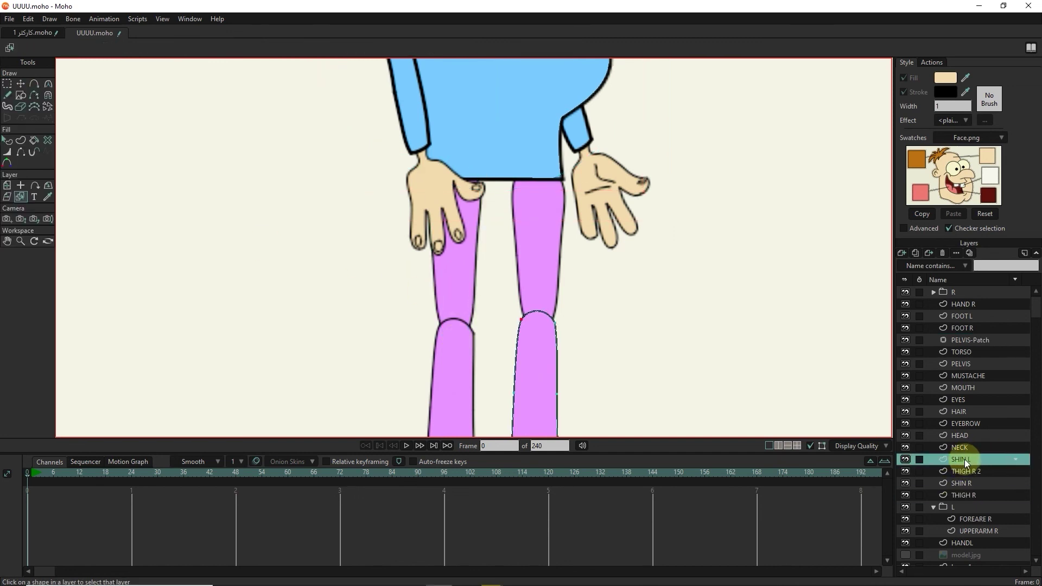
pyautogui.click(966, 471)
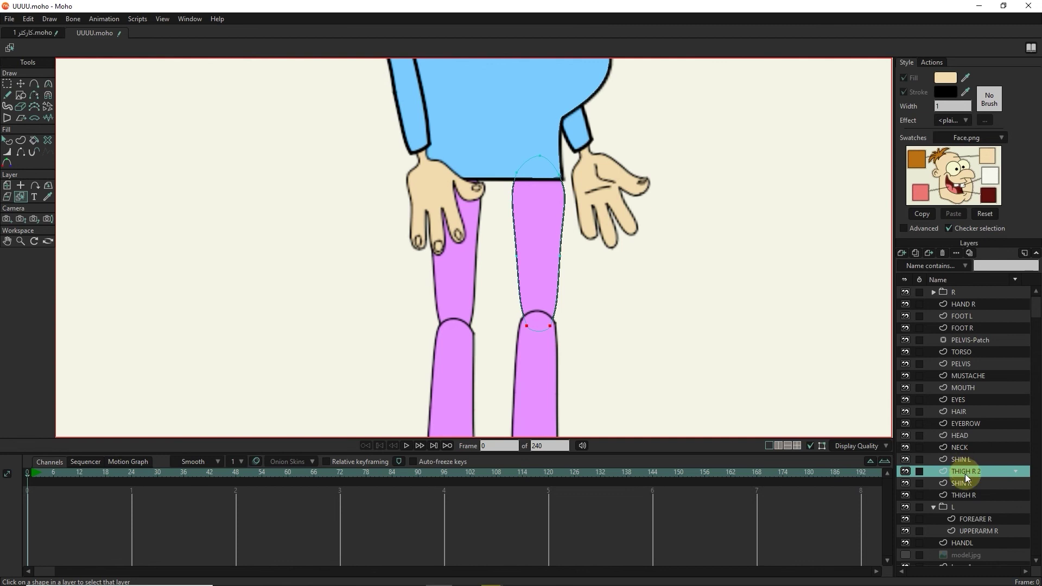
pyautogui.click(969, 495)
pyautogui.doubleClick(988, 495)
pyautogui.write('L')
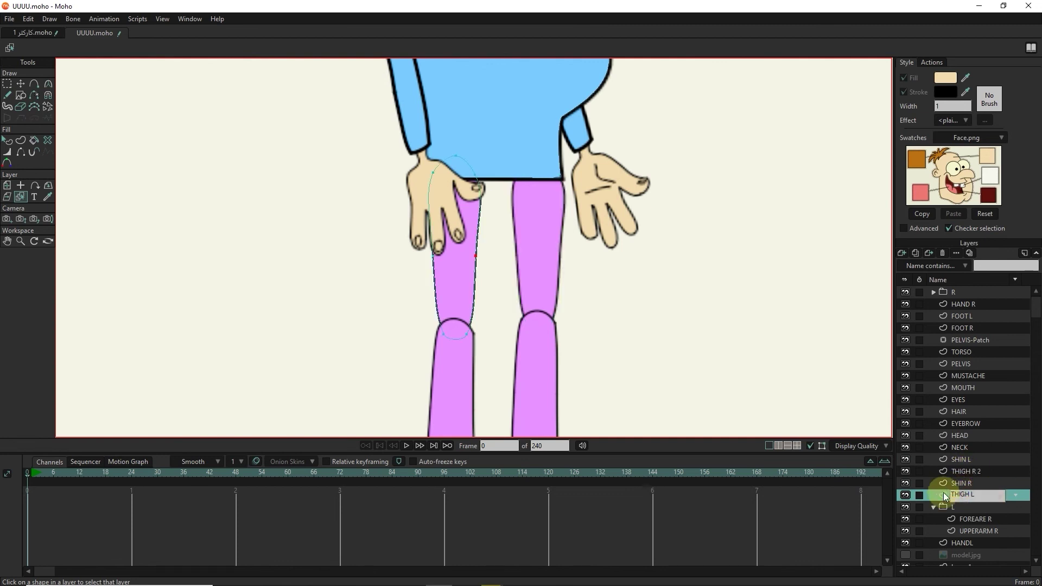
# - Add a patch layer targeting THIGH L above SHIN L, scale it to about 0.495 and place it over that leg's knee line
pyautogui.click(968, 460)
pyautogui.click(901, 253)
pyautogui.click(920, 367)
pyautogui.click(689, 182)
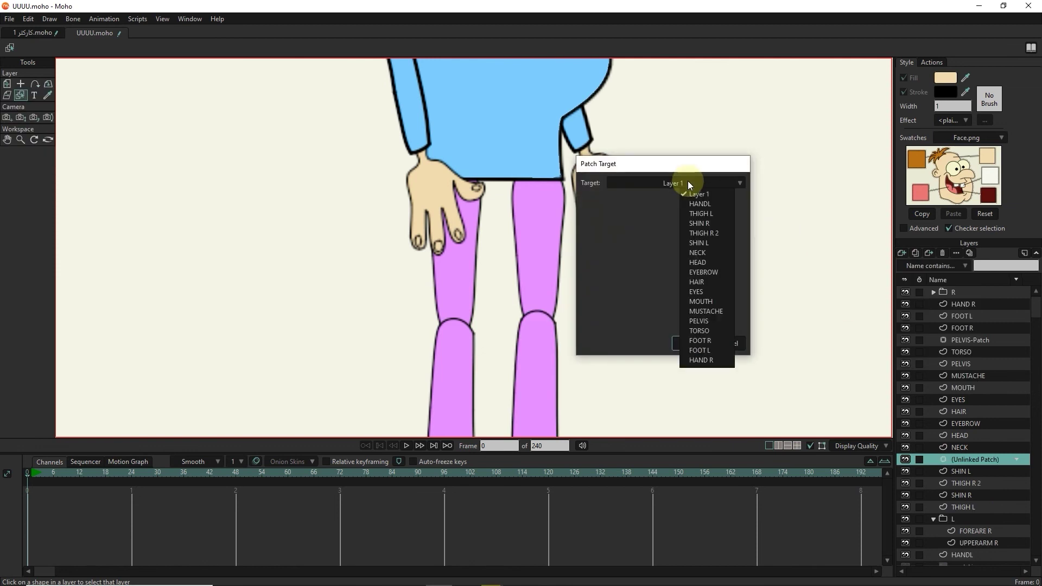
pyautogui.click(701, 213)
pyautogui.click(688, 343)
pyautogui.click(7, 84)
pyautogui.scroll(-3, 543, 239)
pyautogui.moveTo(529, 215); pyautogui.dragTo(512, 300)
pyautogui.scroll(2, 505, 315)
pyautogui.moveTo(465, 267); pyautogui.dragTo(479, 278)
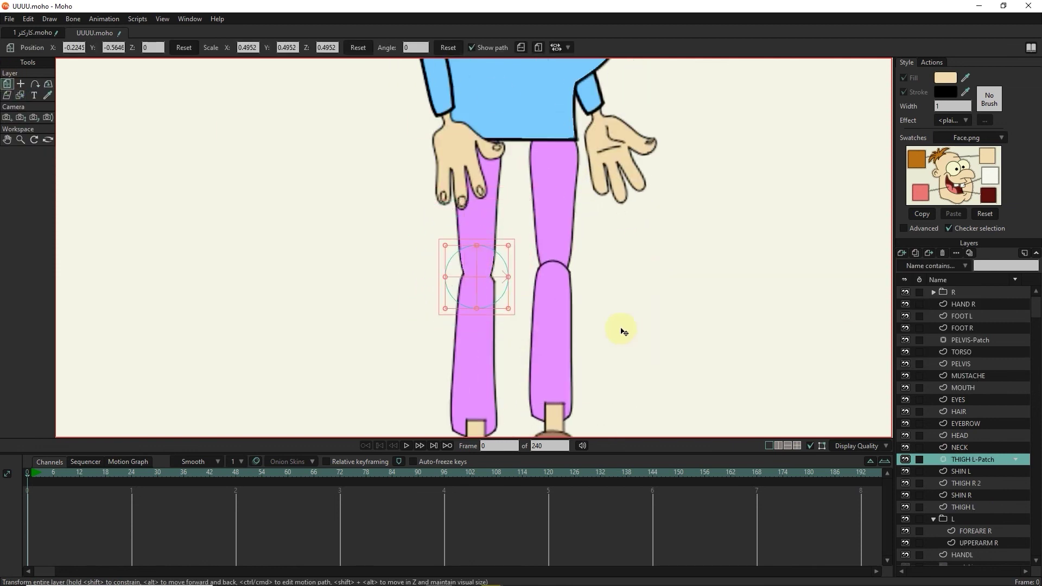
# - Add a patch layer targeting THIGH R 2 and shrink and place it over the other leg's knee line
pyautogui.click(902, 253)
pyautogui.click(920, 367)
pyautogui.click(689, 183)
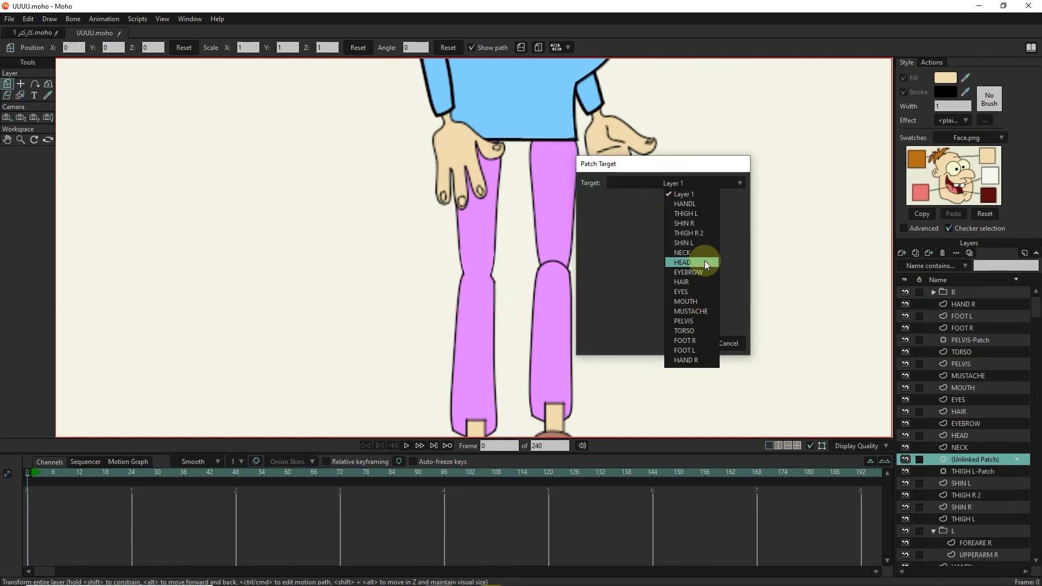
pyautogui.click(690, 233)
pyautogui.click(688, 343)
pyautogui.moveTo(643, 172); pyautogui.dragTo(631, 258)
pyautogui.moveTo(615, 90); pyautogui.dragTo(540, 352)
# - Select the FOOT L layer from the shoe on the canvas and move it below the FOOT R layer
pyautogui.scroll(-6, 540, 352)
pyautogui.scroll(4, 542, 418)
pyautogui.click(20, 95)
pyautogui.click(534, 391)
pyautogui.scroll(2, 529, 391)
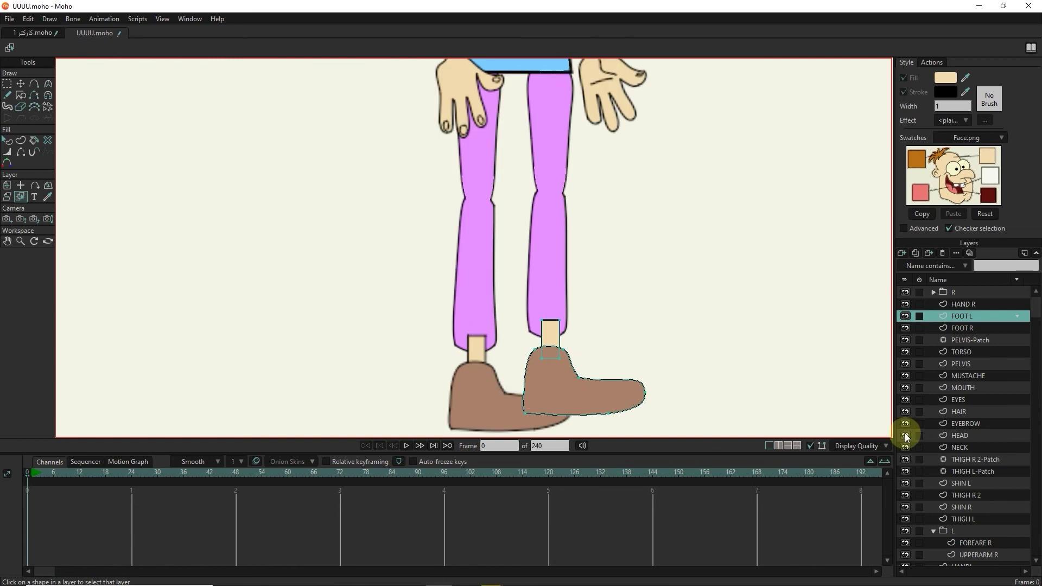
pyautogui.moveTo(959, 319); pyautogui.dragTo(959, 333)
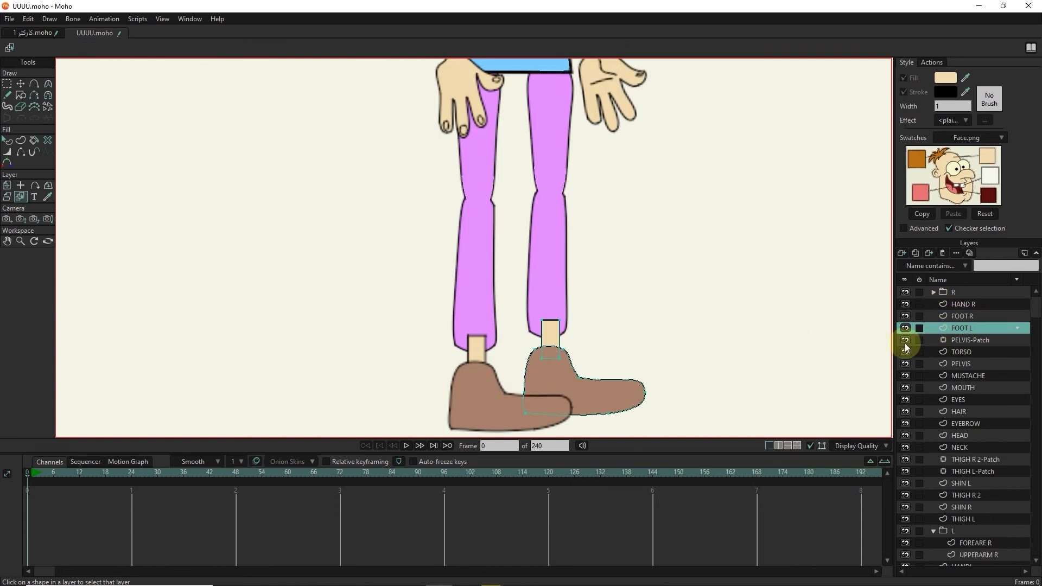
# - Move the FOOT R and FOOT L layers together to just below the THIGH L layer so the shins cover the ankles
pyautogui.click(954, 292)
pyautogui.scroll(-8, 662, 269)
pyautogui.click(48, 140)
pyautogui.click(43, 48)
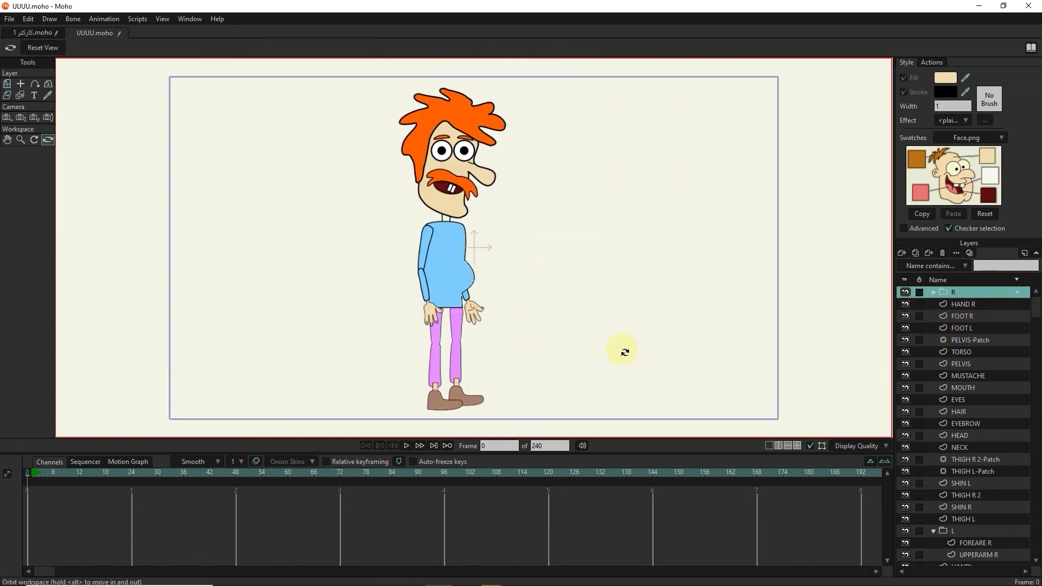
pyautogui.scroll(5, 457, 367)
pyautogui.click(20, 95)
pyautogui.moveTo(405, 424); pyautogui.dragTo(431, 314)
pyautogui.click(430, 315)
pyautogui.scroll(5, 430, 314)
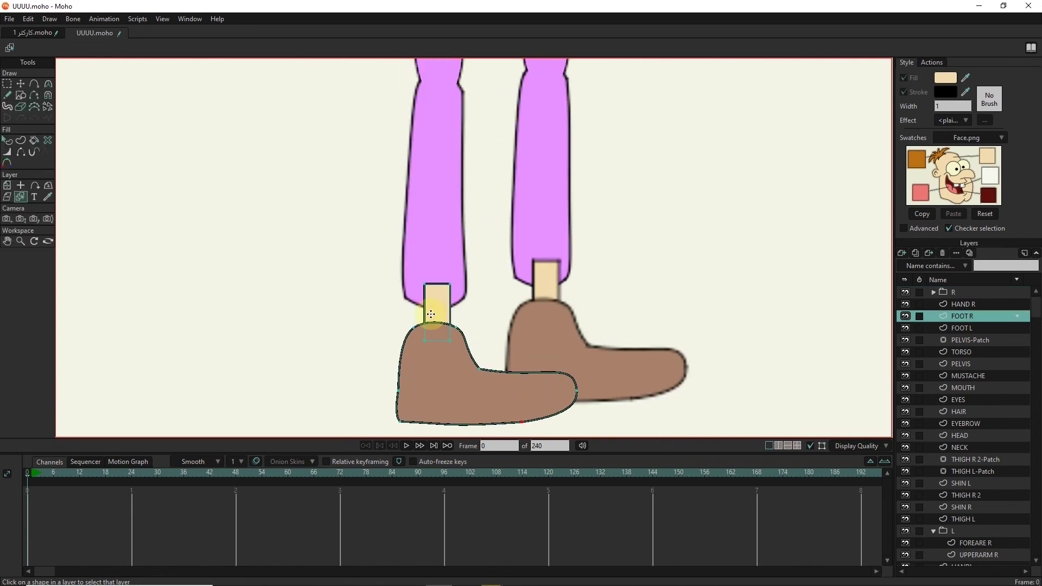
pyautogui.moveTo(976, 324); pyautogui.dragTo(968, 489)
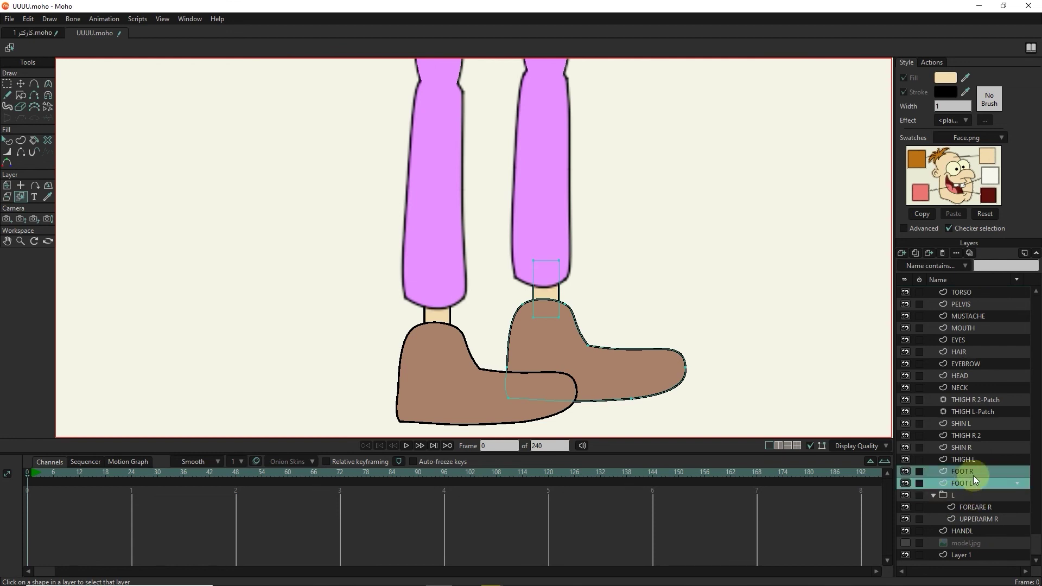
pyautogui.scroll(-3, 668, 336)
pyautogui.click(48, 241)
pyautogui.click(42, 47)
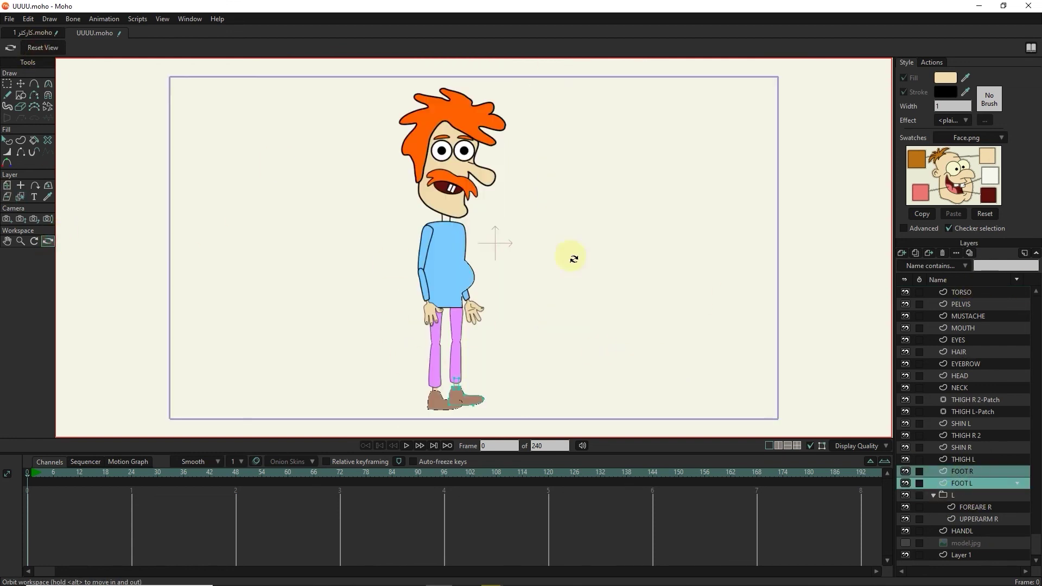
pyautogui.click(959, 291)
pyautogui.scroll(1, 960, 298)
pyautogui.click(957, 295)
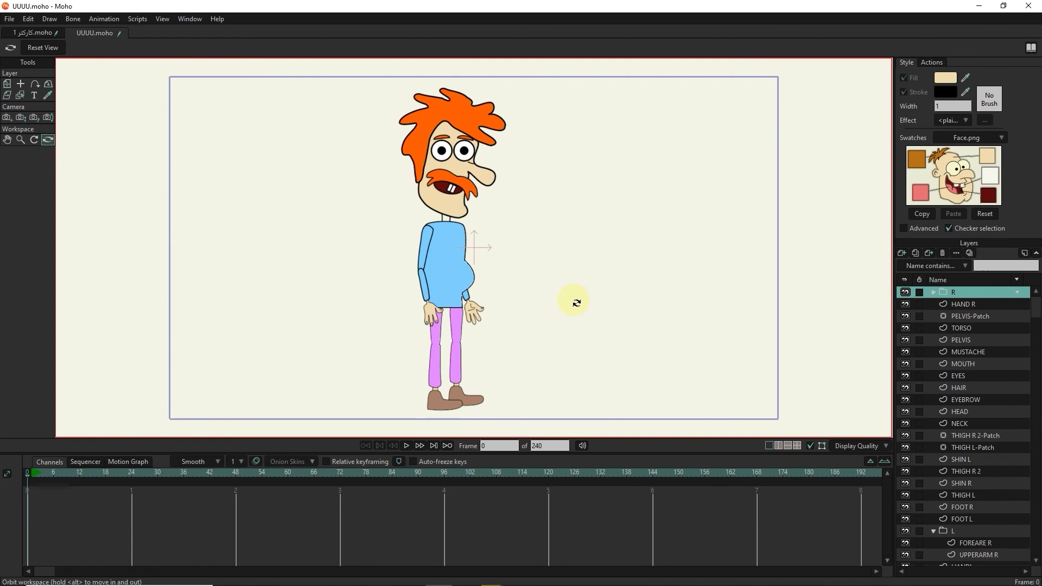
# - Select the NECK layer and fill the neck shape with the skin tone sampled from the face
pyautogui.scroll(6, 493, 344)
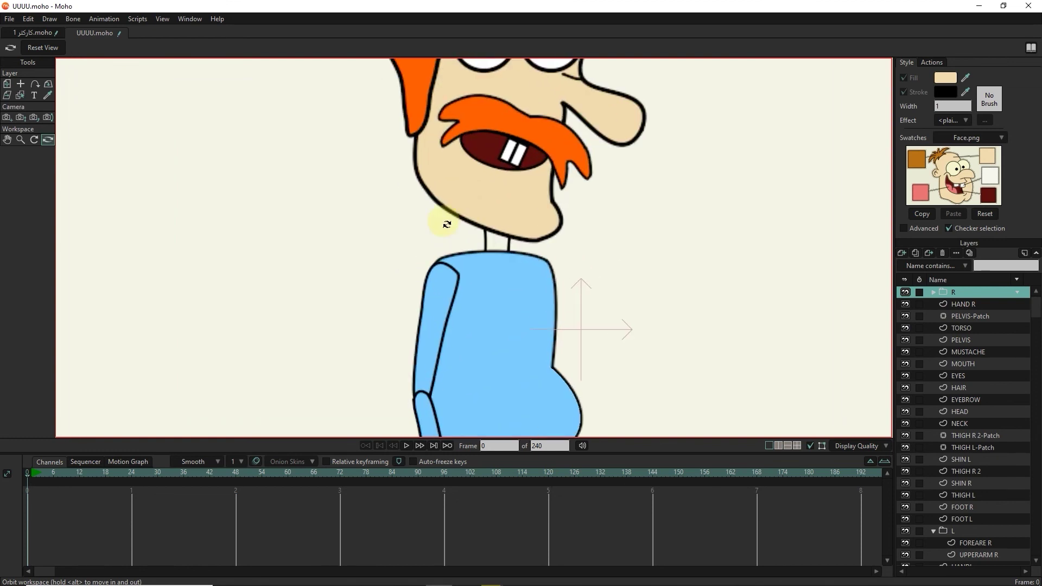
pyautogui.click(21, 95)
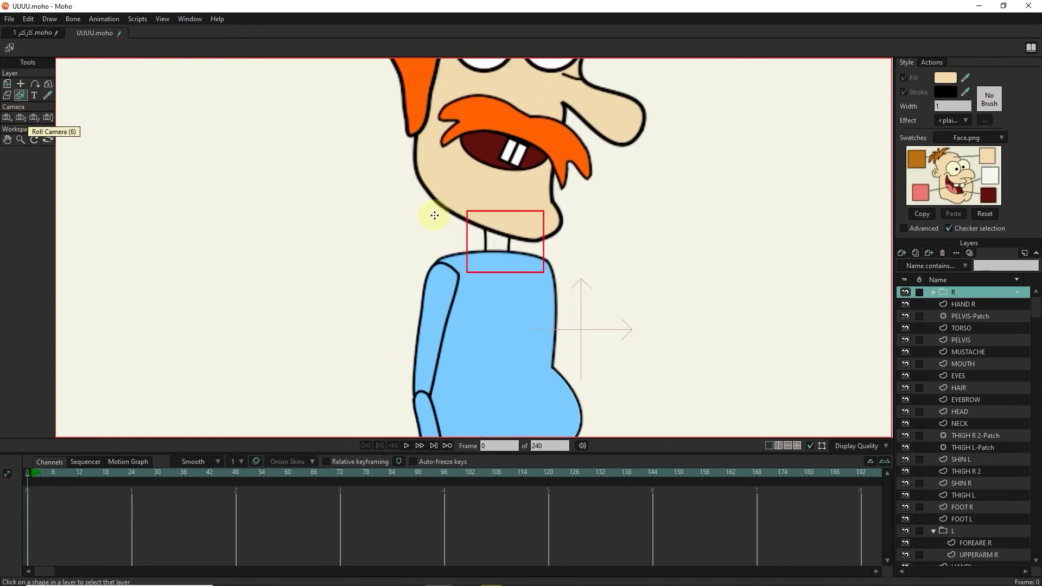
pyautogui.click(488, 244)
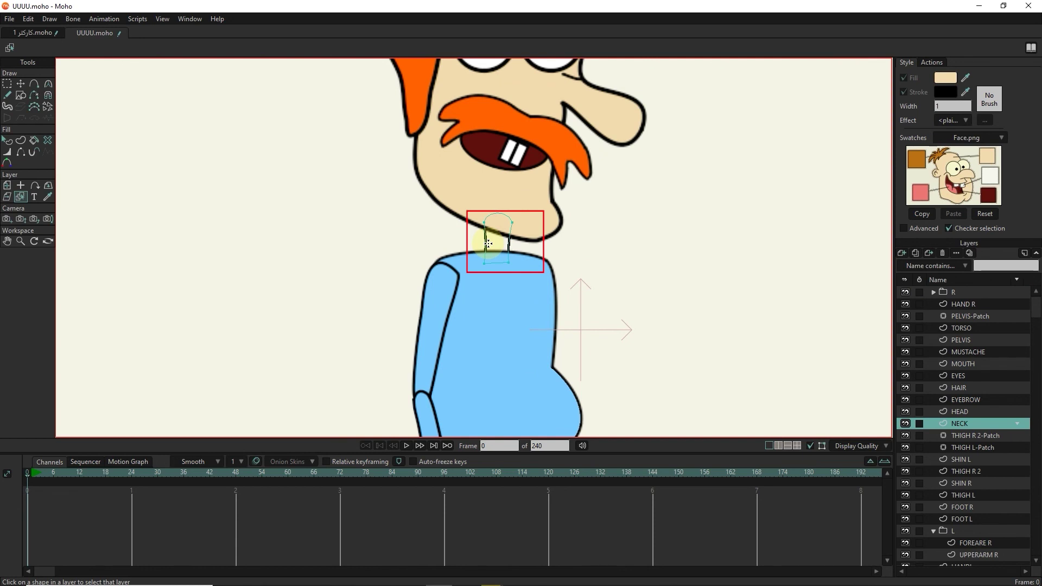
pyautogui.click(7, 140)
pyautogui.click(489, 240)
pyautogui.click(914, 78)
pyautogui.moveTo(965, 78); pyautogui.dragTo(516, 192)
pyautogui.keyDown('ctrl'); pyautogui.click(520, 187); pyautogui.keyUp('ctrl')
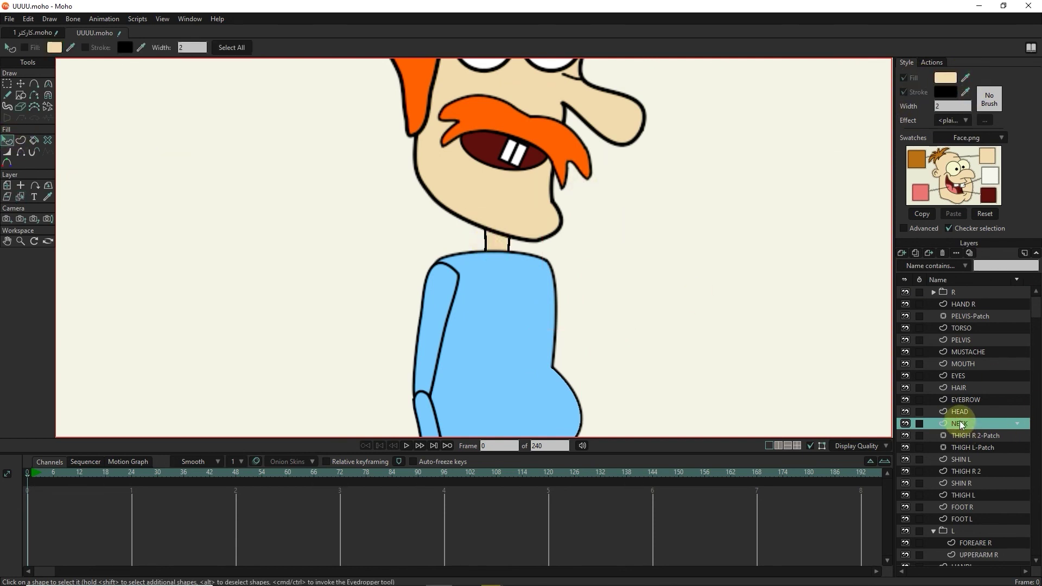
# - Move the TORSO and PELVIS layers together to just below the NECK layer
pyautogui.scroll(-2, 998, 450)
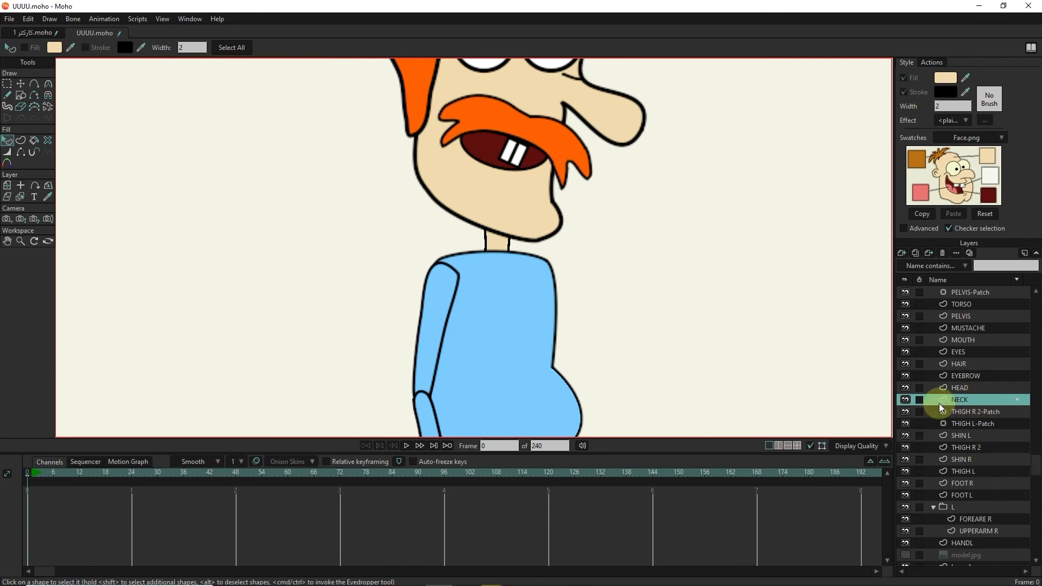
pyautogui.click(960, 316)
pyautogui.keyDown('shift'); pyautogui.click(961, 304); pyautogui.keyUp('shift')
pyautogui.moveTo(962, 304); pyautogui.dragTo(966, 406)
pyautogui.scroll(-3, 494, 304)
pyautogui.scroll(5, 477, 284)
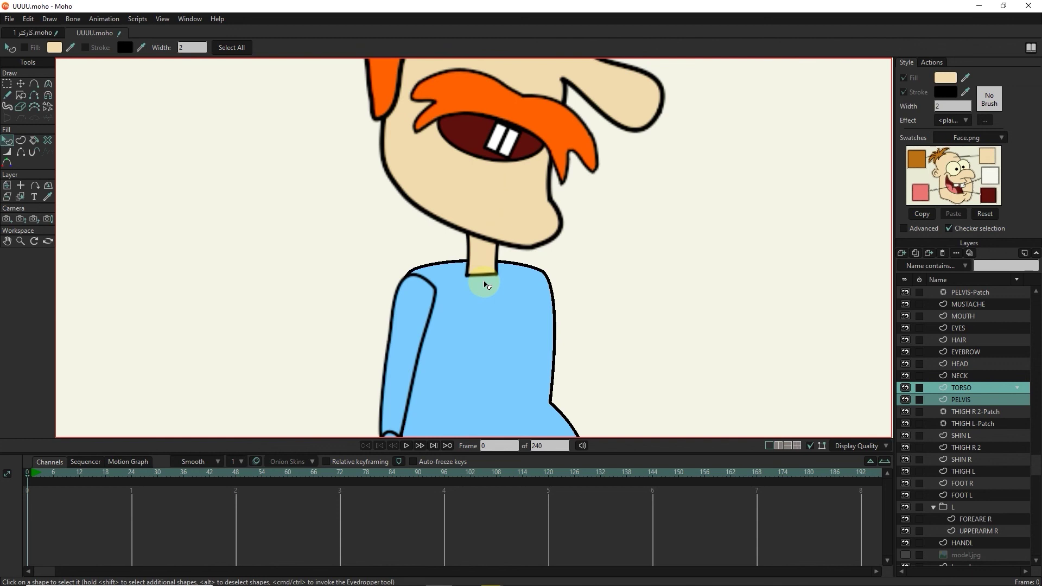
# - Hide the lower edge of the NECK shape's outline where the neck meets the torso
pyautogui.click(18, 199)
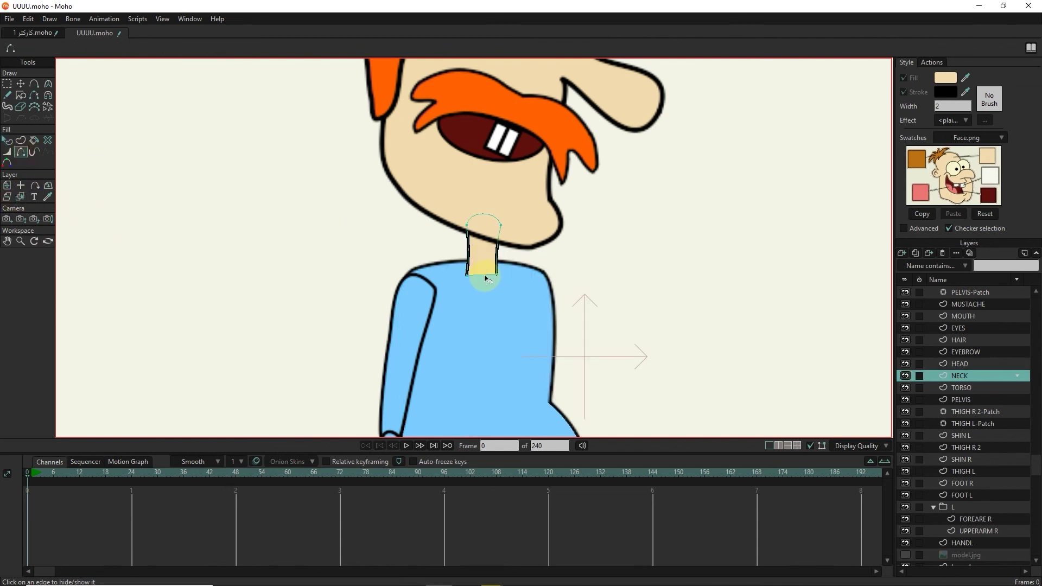
pyautogui.scroll(-2, 486, 277)
pyautogui.click(978, 293)
pyautogui.scroll(-6, 619, 233)
pyautogui.moveTo(625, 253); pyautogui.dragTo(595, 272)
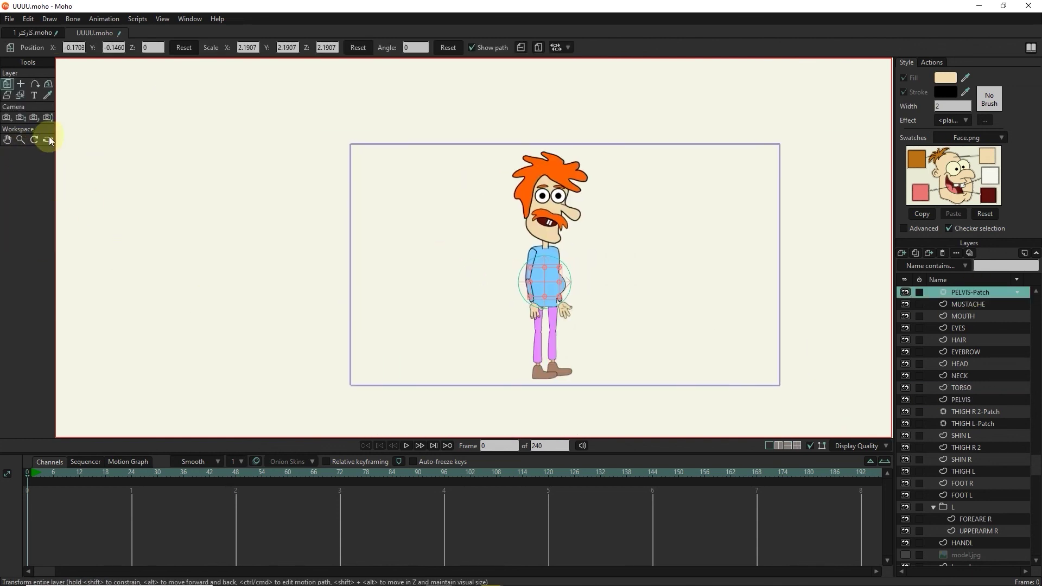
pyautogui.click(49, 140)
pyautogui.click(389, 232)
pyautogui.scroll(2, 937, 338)
# - Add a patch layer above FOREARE R inside the R group with UPPERARM R as its target
pyautogui.click(947, 294)
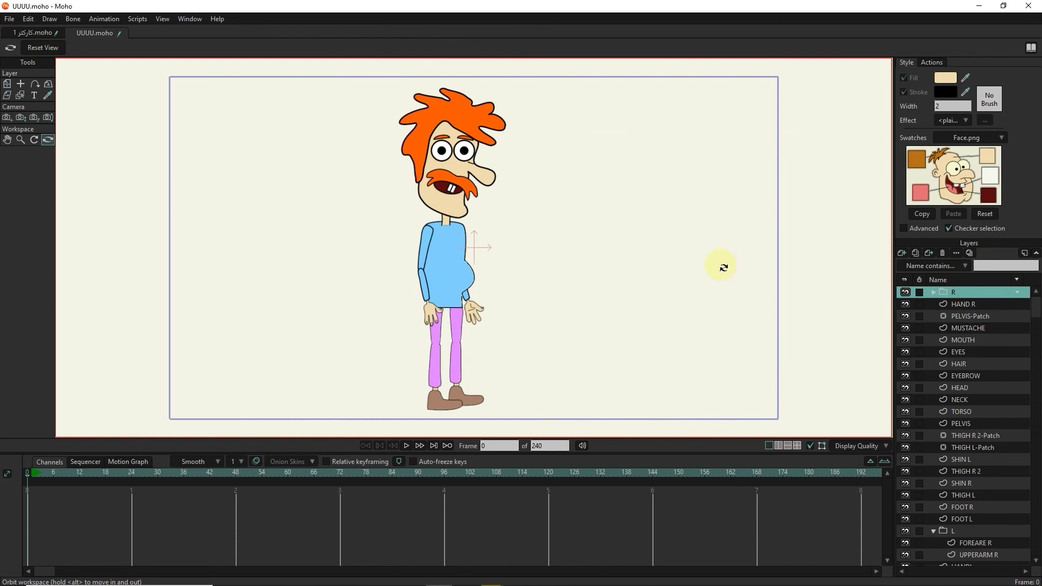
pyautogui.click(386, 206)
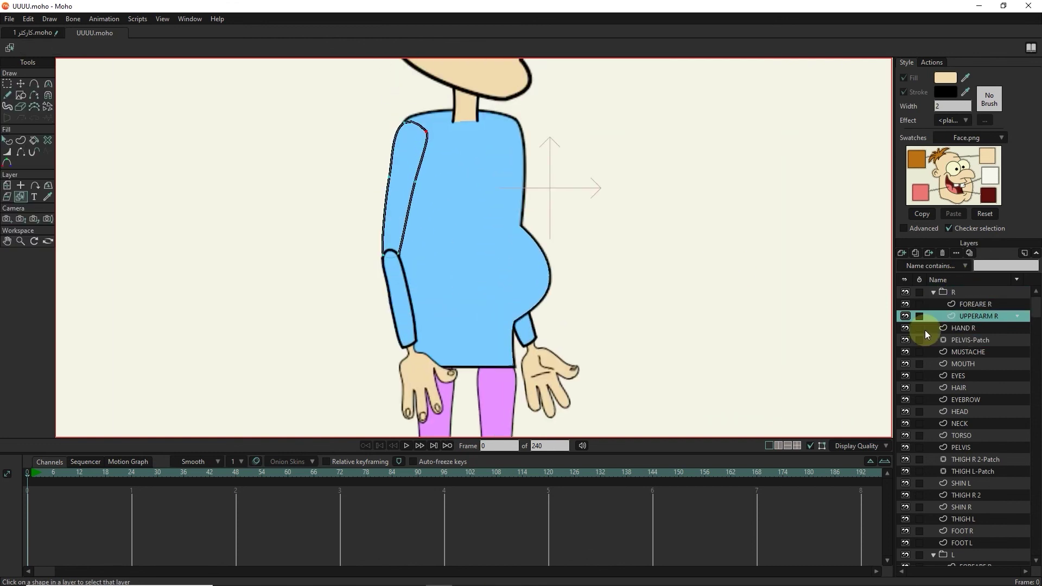
pyautogui.click(919, 305)
pyautogui.click(902, 253)
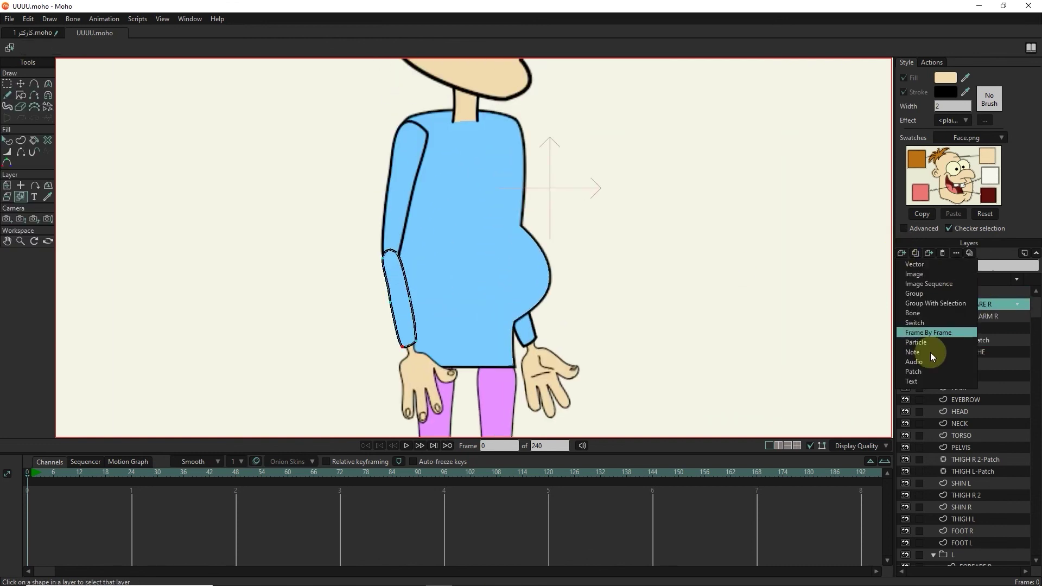
pyautogui.click(944, 371)
pyautogui.click(642, 184)
pyautogui.click(767, 280)
pyautogui.click(695, 345)
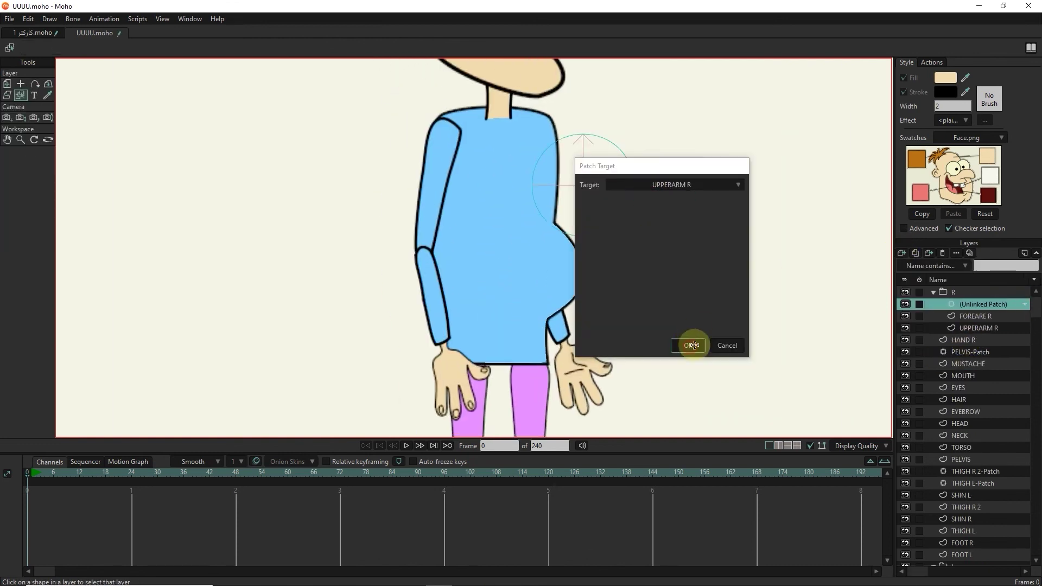
# - Scale the UPPERARM R patch down to about 0.48 and place it over the elbow joint between upper arm and forearm
pyautogui.click(7, 84)
pyautogui.moveTo(634, 236); pyautogui.dragTo(600, 210)
pyautogui.moveTo(563, 179); pyautogui.dragTo(405, 241)
# - Select the R group layer and reset the workspace view to check the whole character
pyautogui.click(965, 292)
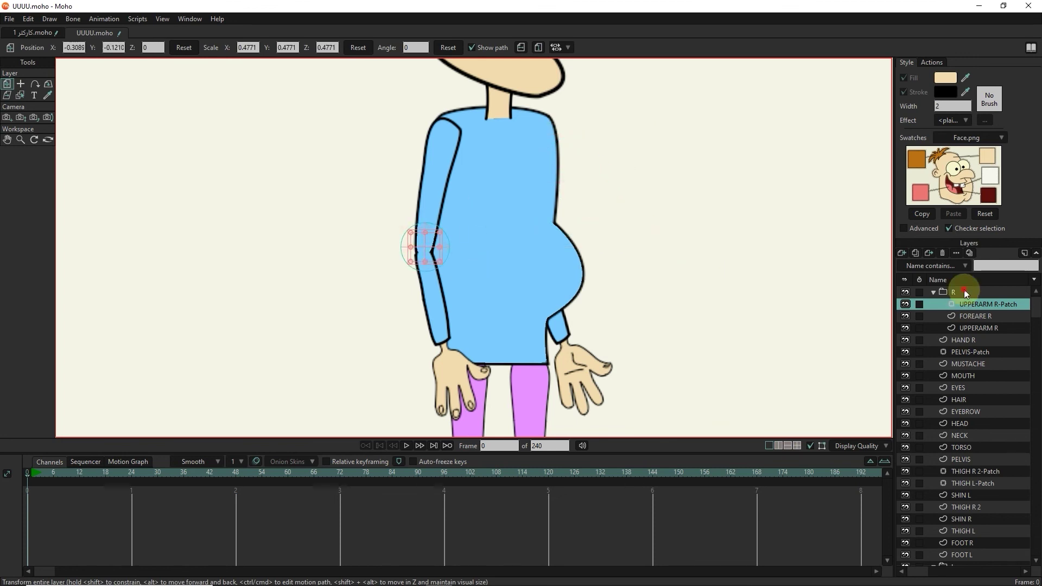
pyautogui.click(965, 293)
pyautogui.scroll(-3, 656, 310)
pyautogui.click(34, 140)
pyautogui.click(38, 47)
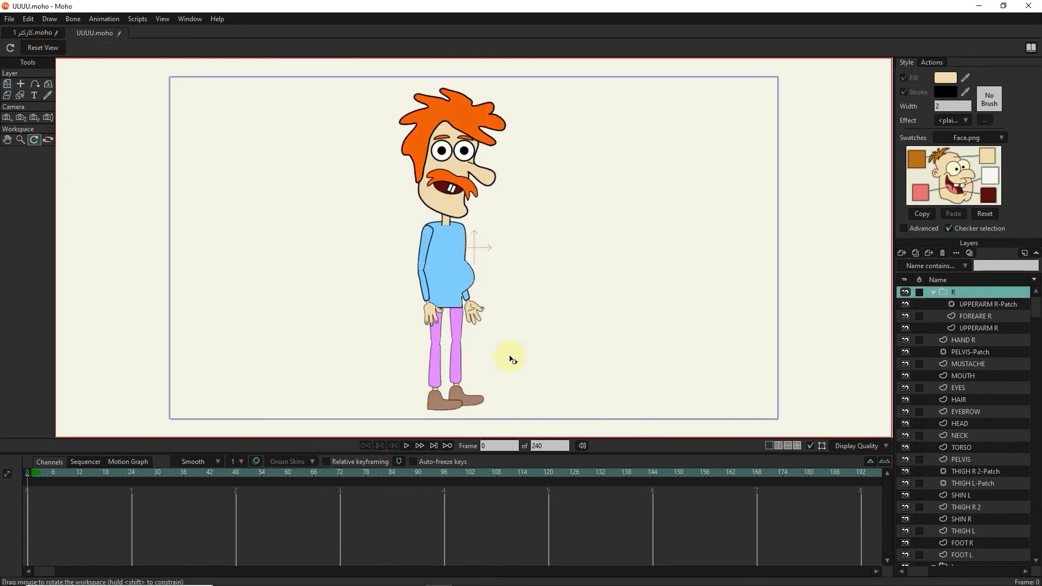